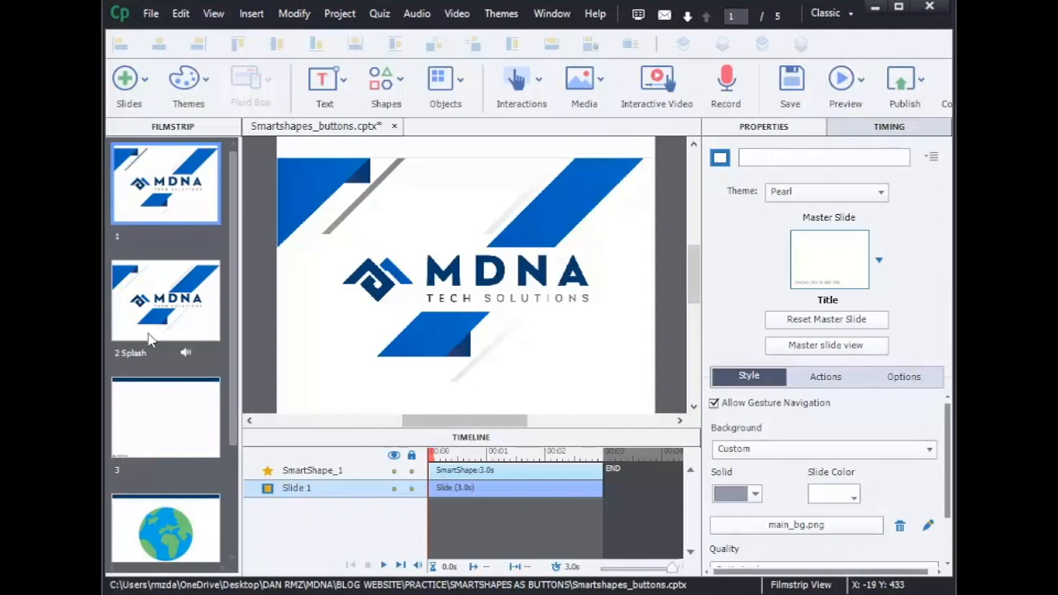
Step: Insert a button on slide 3 and place it near the slide's right edge
left_click(185, 440)
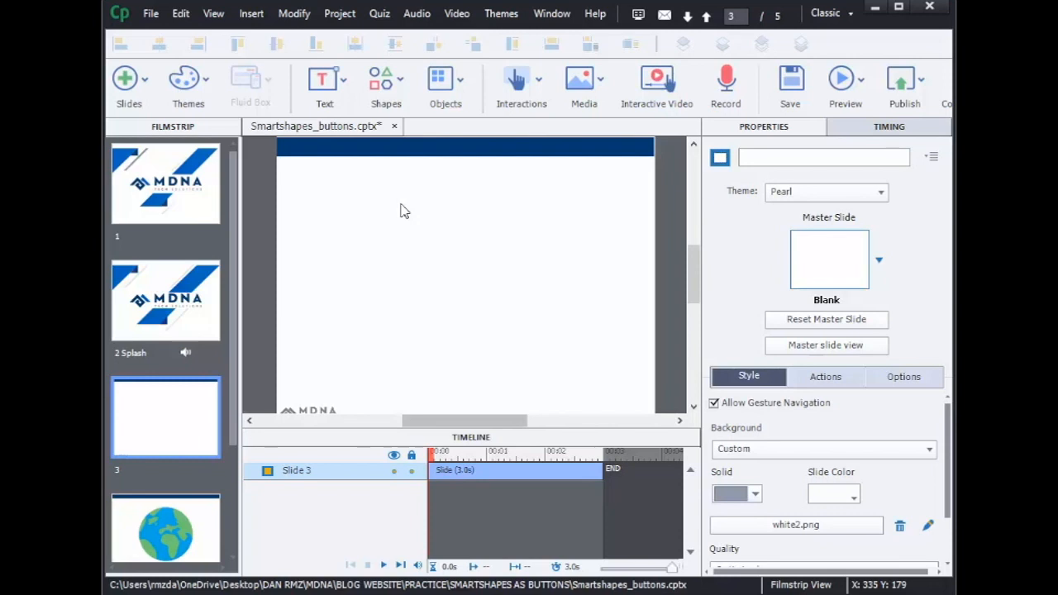
left_click(517, 86)
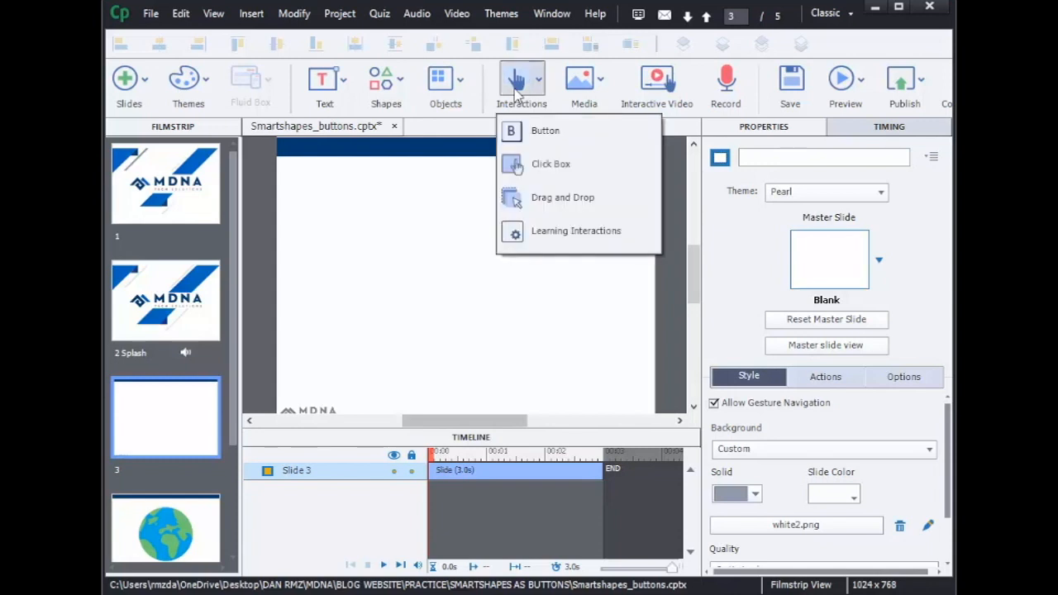
left_click(545, 131)
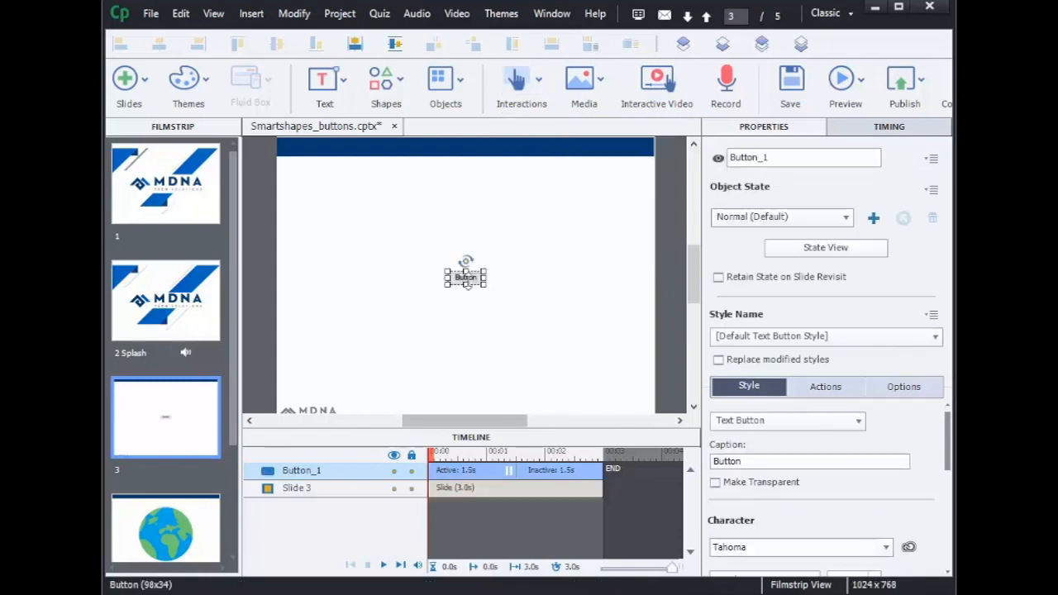
left_click_drag(528, 302, 627, 299)
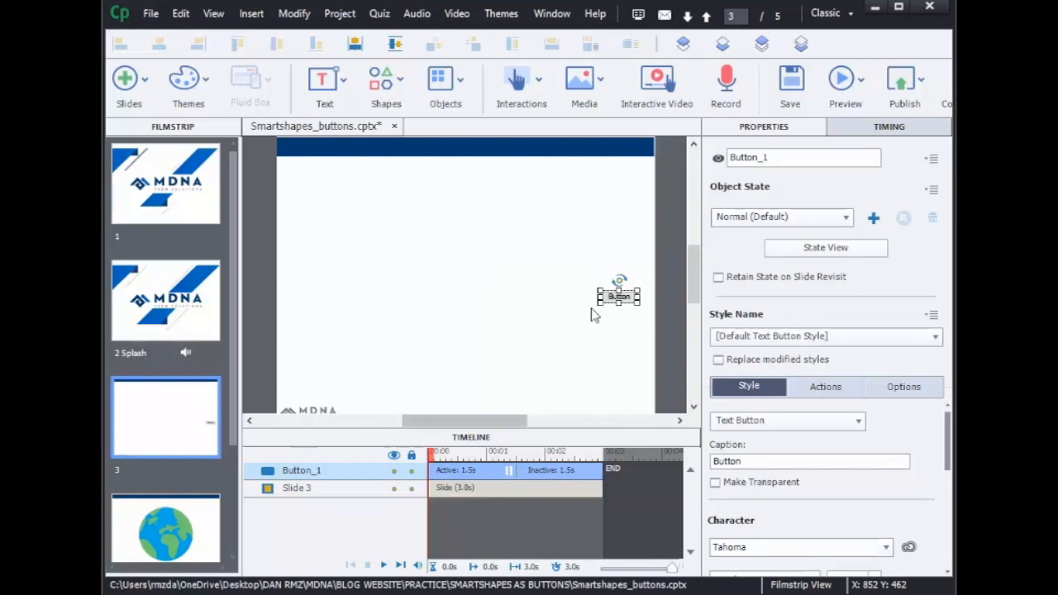
Step: Change the new button's type to Transparent Button
mouse_move(951, 443)
left_mouse_down()
mouse_move(949, 459)
mouse_move(948, 439)
left_mouse_up()
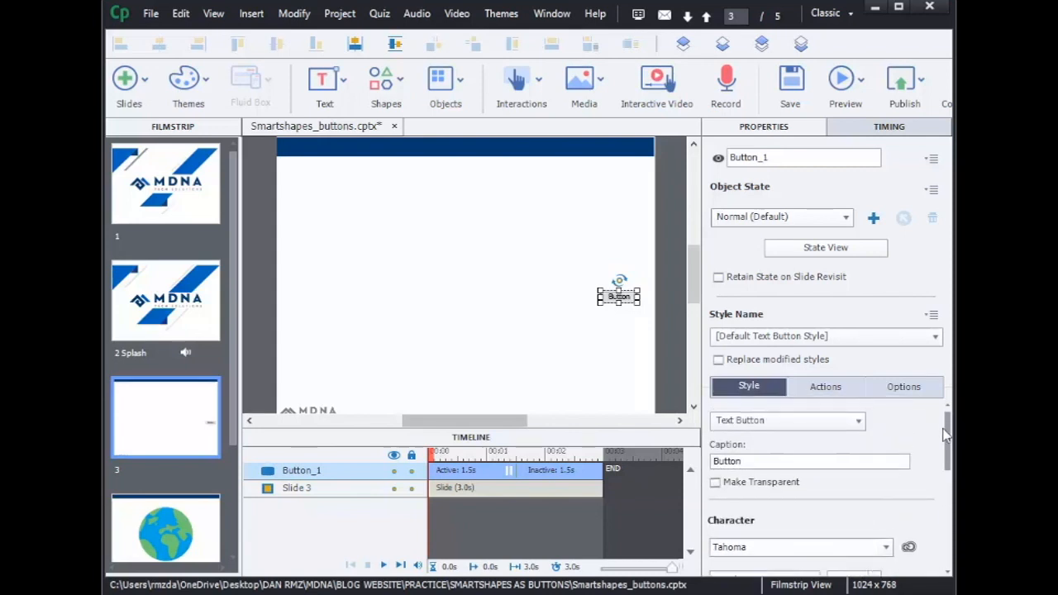
left_click(859, 422)
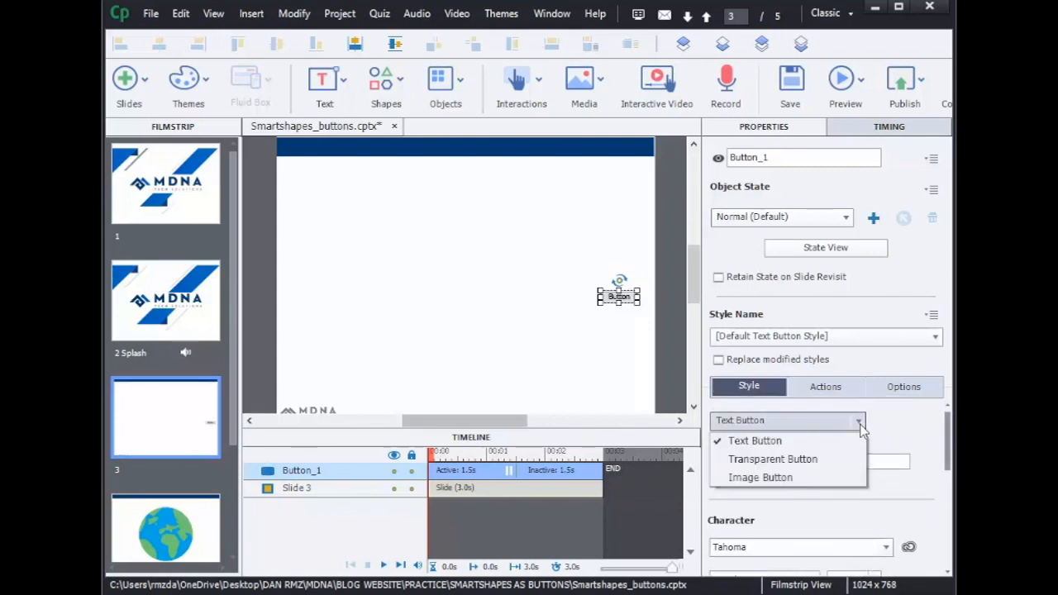
left_click(860, 423)
mouse_move(948, 438)
left_mouse_down()
mouse_move(953, 529)
mouse_move(941, 425)
left_mouse_up()
left_click(858, 422)
left_click(815, 461)
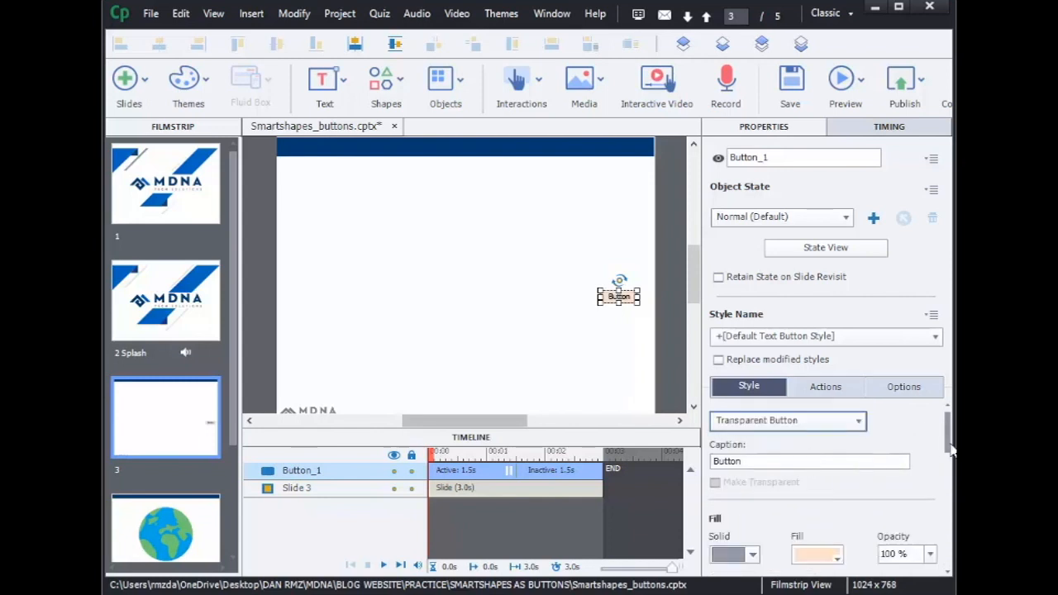
Step: Give the transparent button a teal fill and a blue stroke
mouse_move(948, 447)
left_mouse_down()
mouse_move(948, 494)
mouse_move(947, 470)
left_mouse_up()
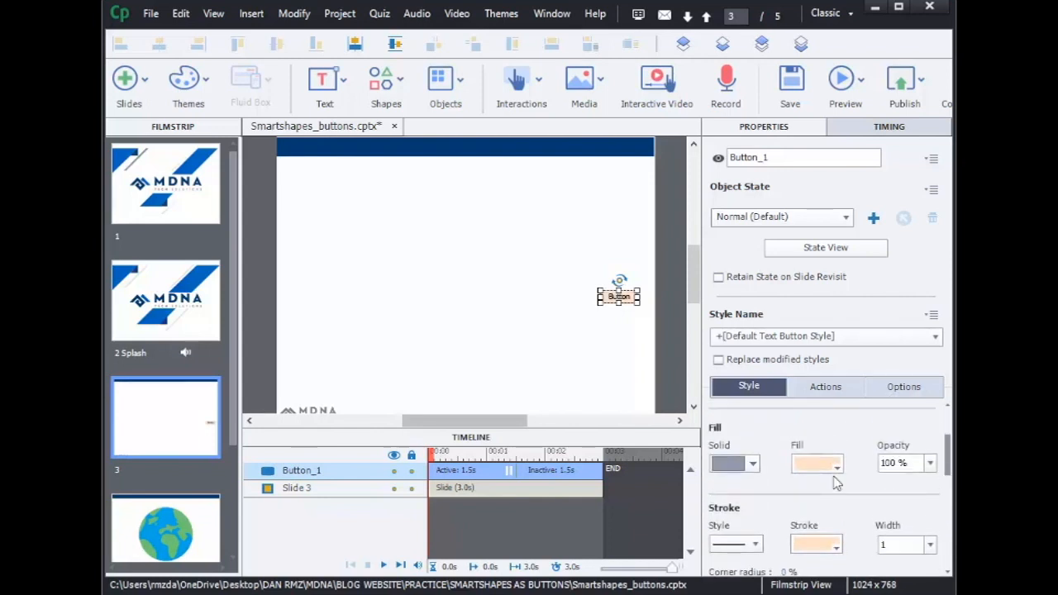
left_click(816, 465)
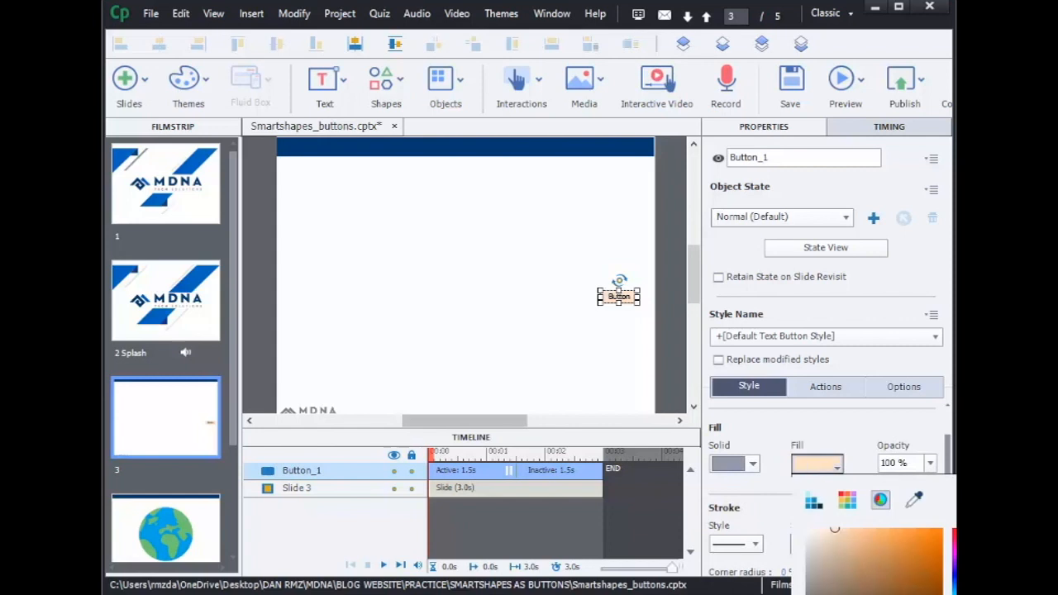
left_click(897, 591)
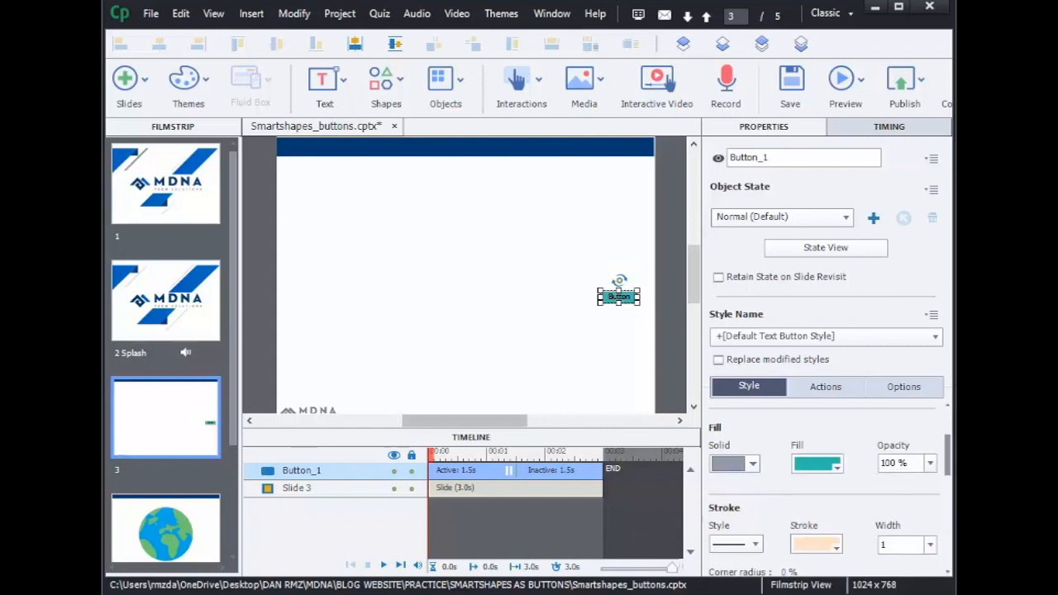
left_click(838, 549)
left_click(851, 529)
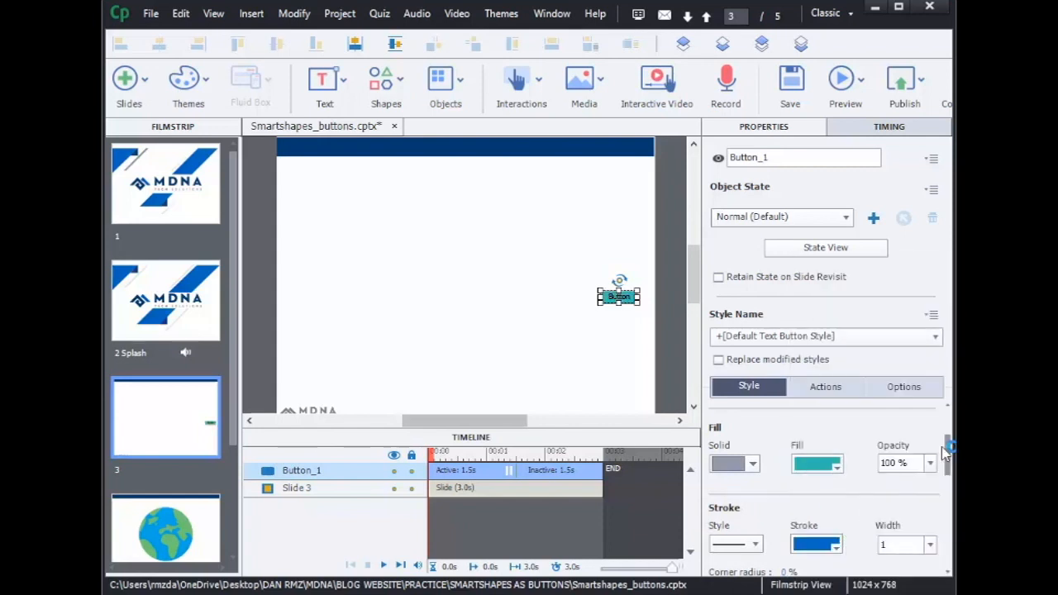
Step: Set the button caption's font to Arial and its text colour to red
left_click_drag(949, 451, 954, 499)
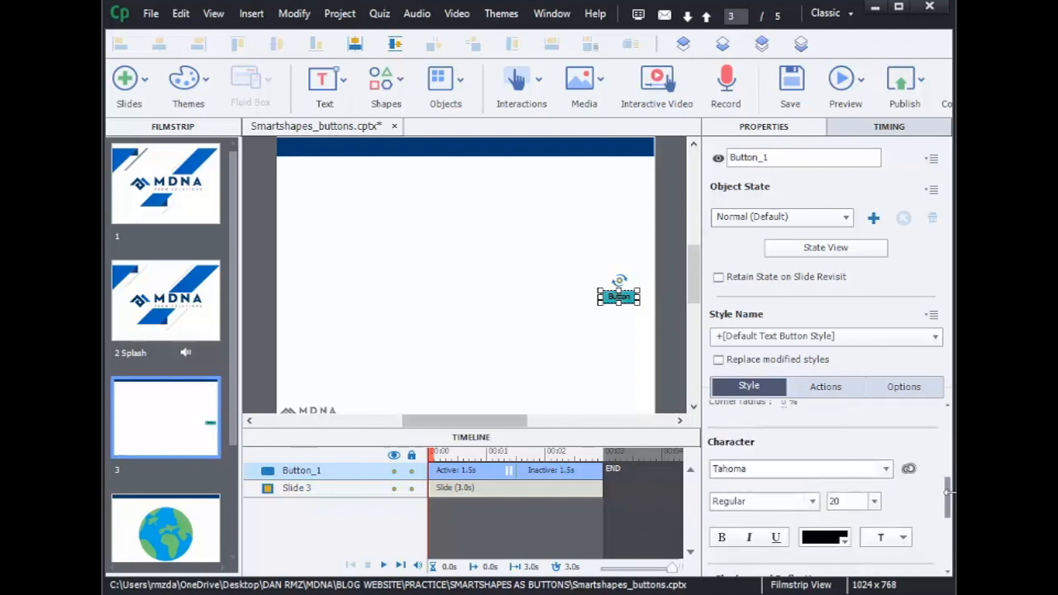
left_click(887, 468)
left_click(777, 532)
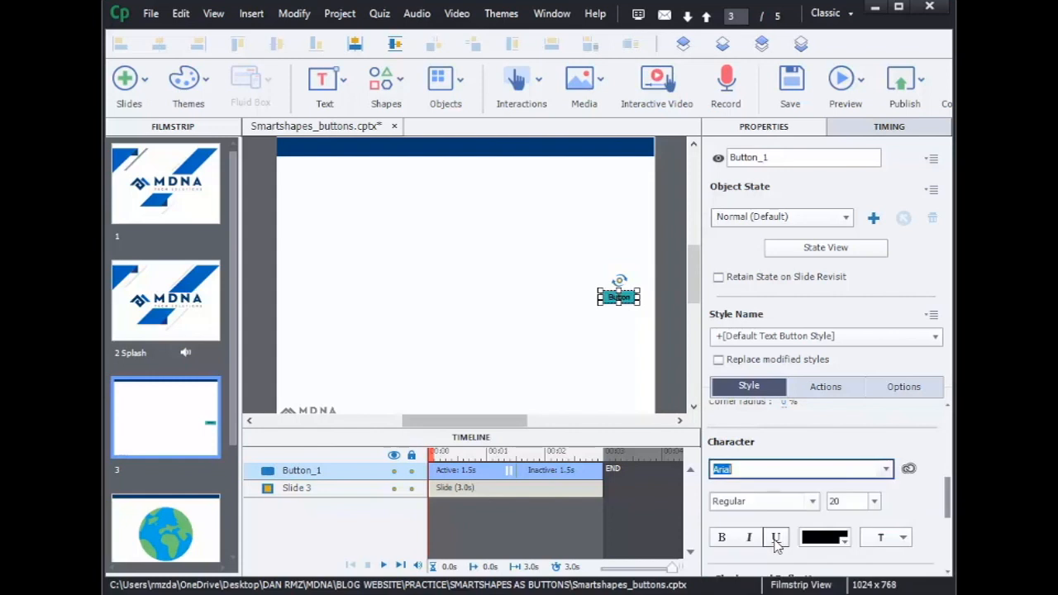
scroll(826, 463, "down", 3)
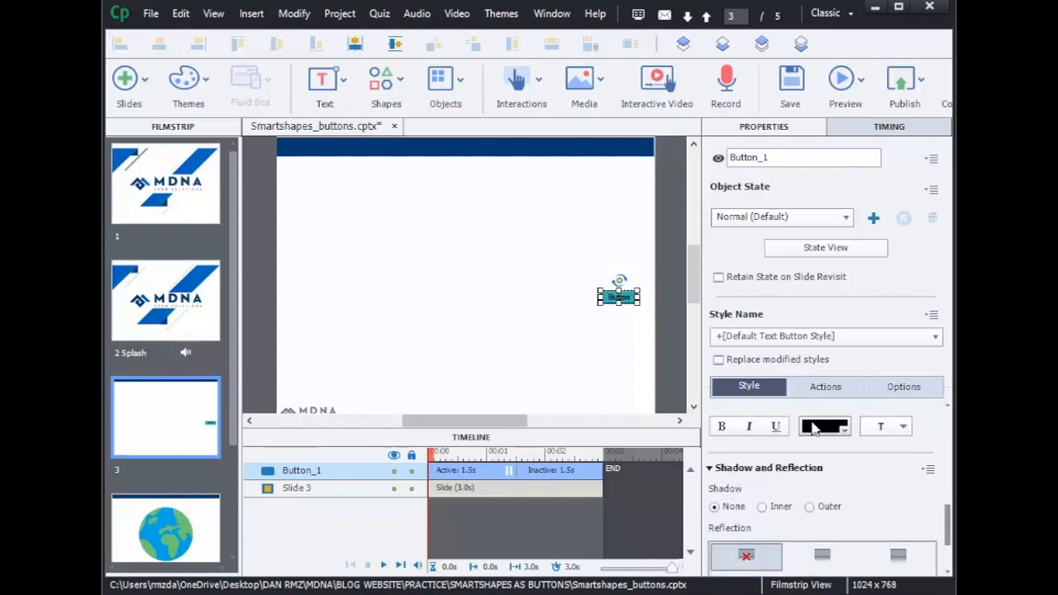
left_click(820, 428)
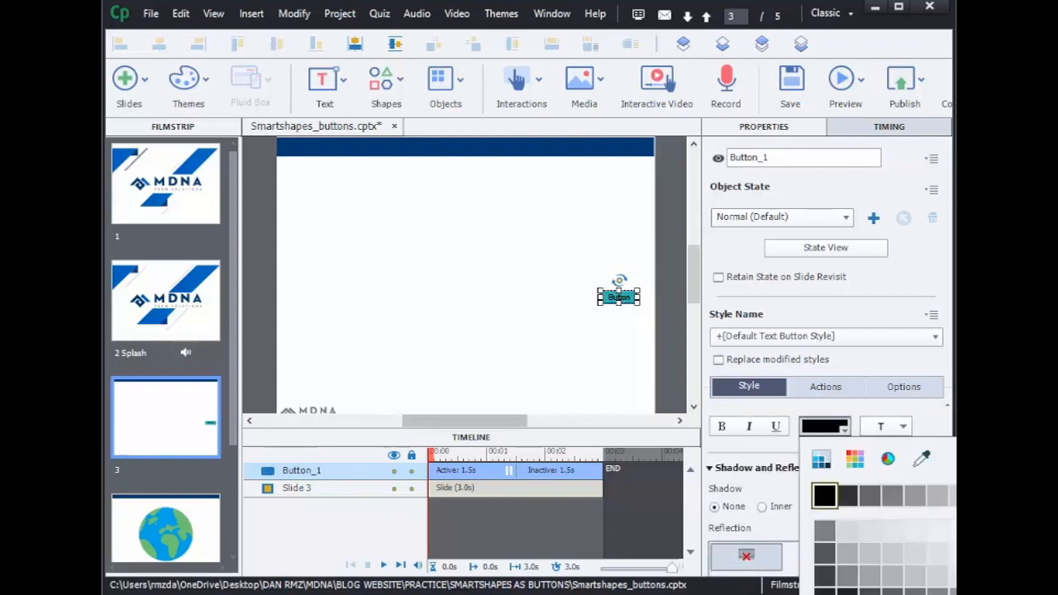
left_click(956, 529)
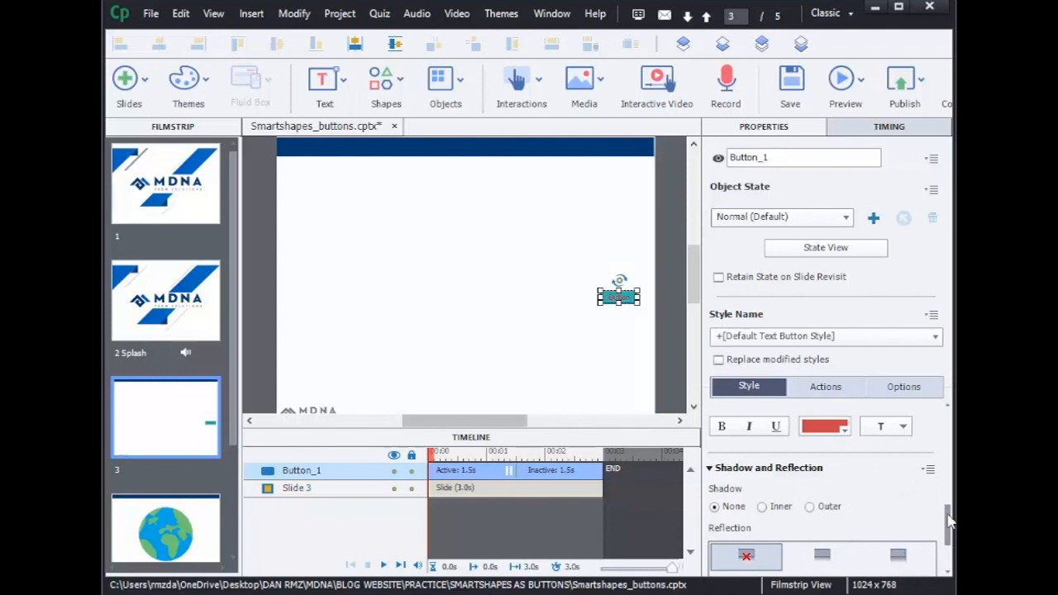
Step: Apply the first reflection preset after the no-reflection option to the button
left_click_drag(947, 514, 947, 557)
left_click(819, 493)
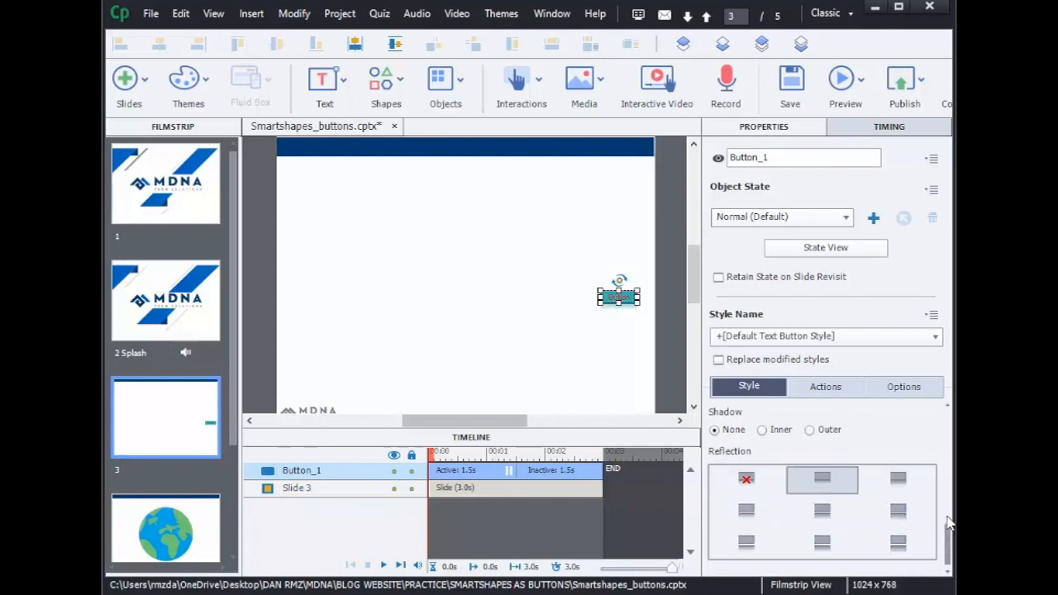
Step: Change the button's type to Image Button and give it the back_bluebox image
scroll(810, 436, "up", 5)
left_click(808, 421)
left_click(760, 474)
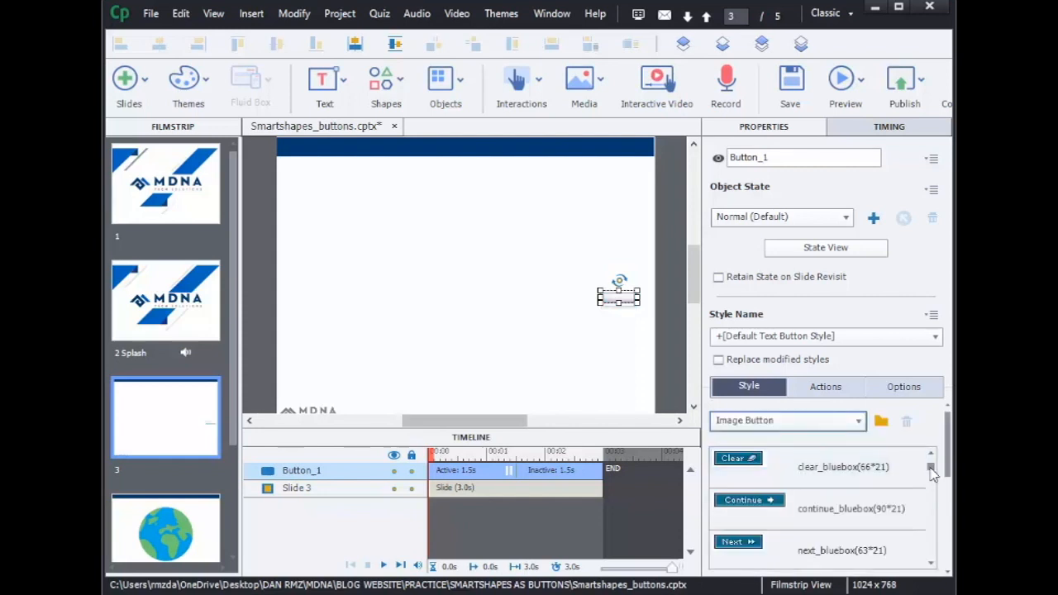
scroll(931, 477, "down", 3)
scroll(932, 477, "up", 6)
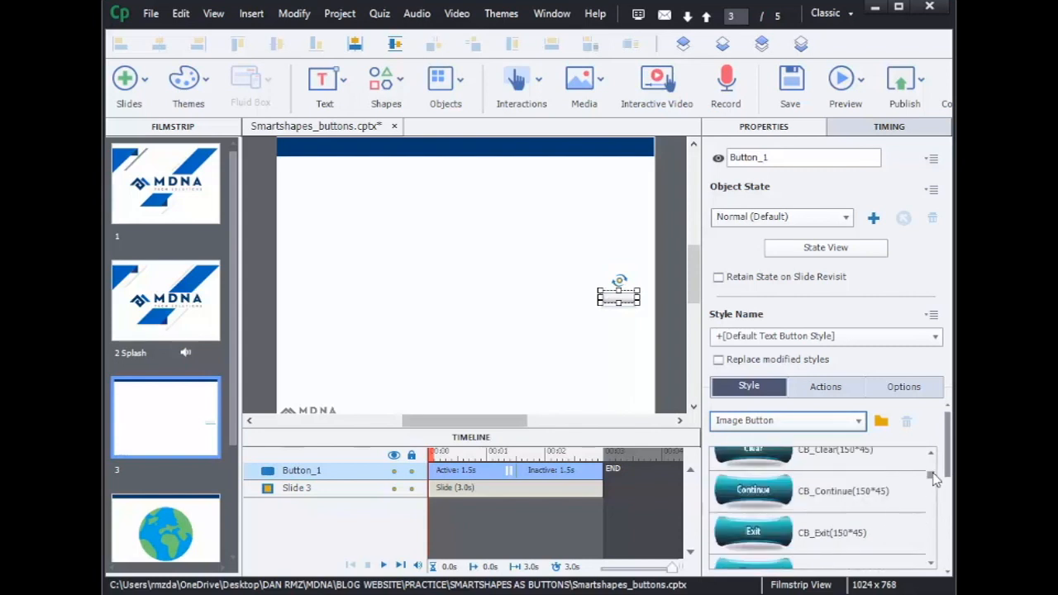
left_click(921, 465)
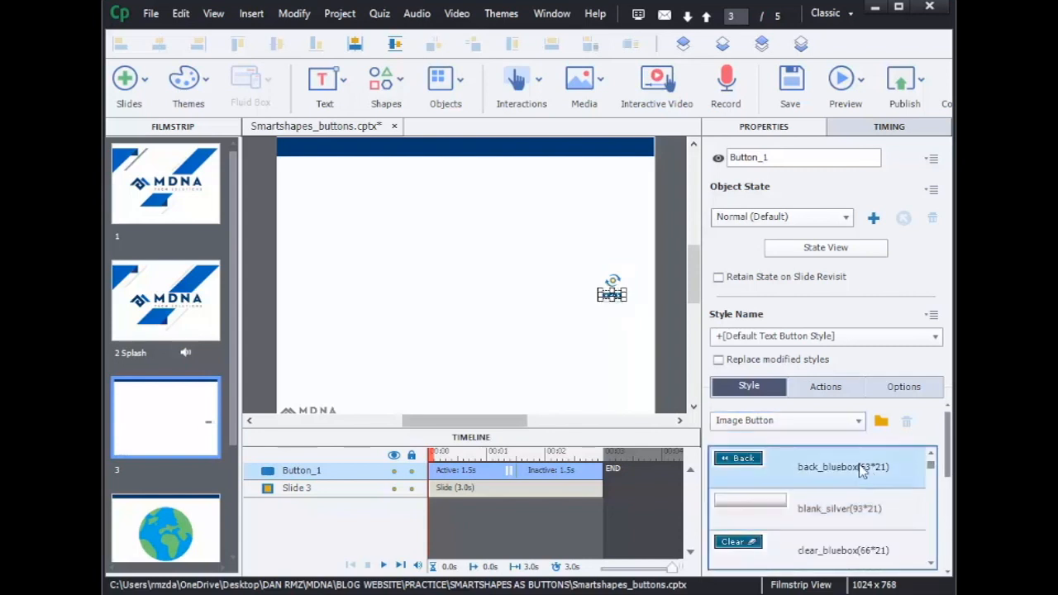
Step: Try the submit_bluebox image on the button, and settle on the skip_bluebox image
scroll(931, 472, "down", 3)
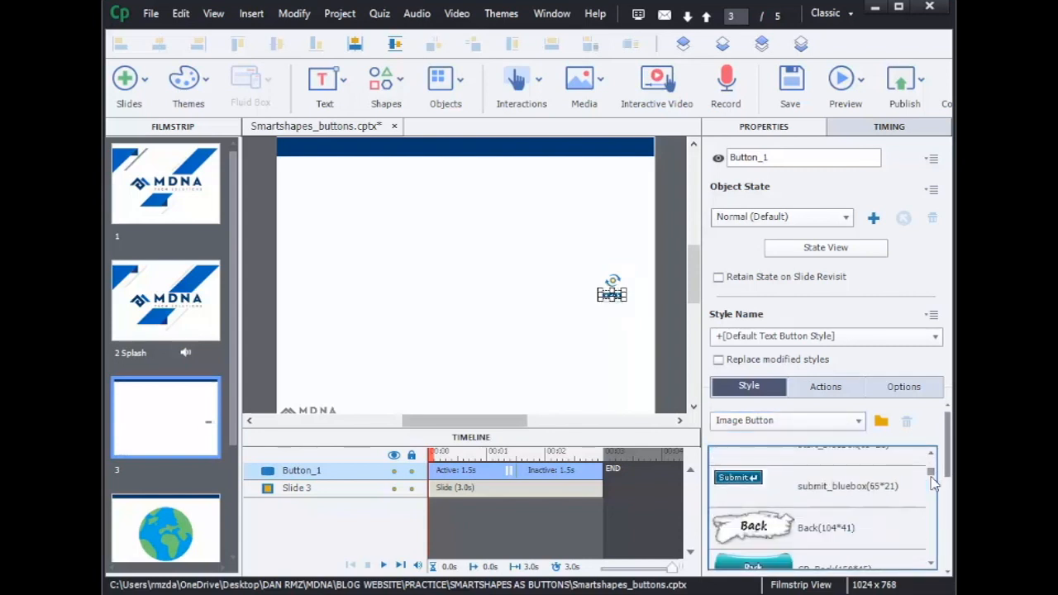
left_click(784, 494)
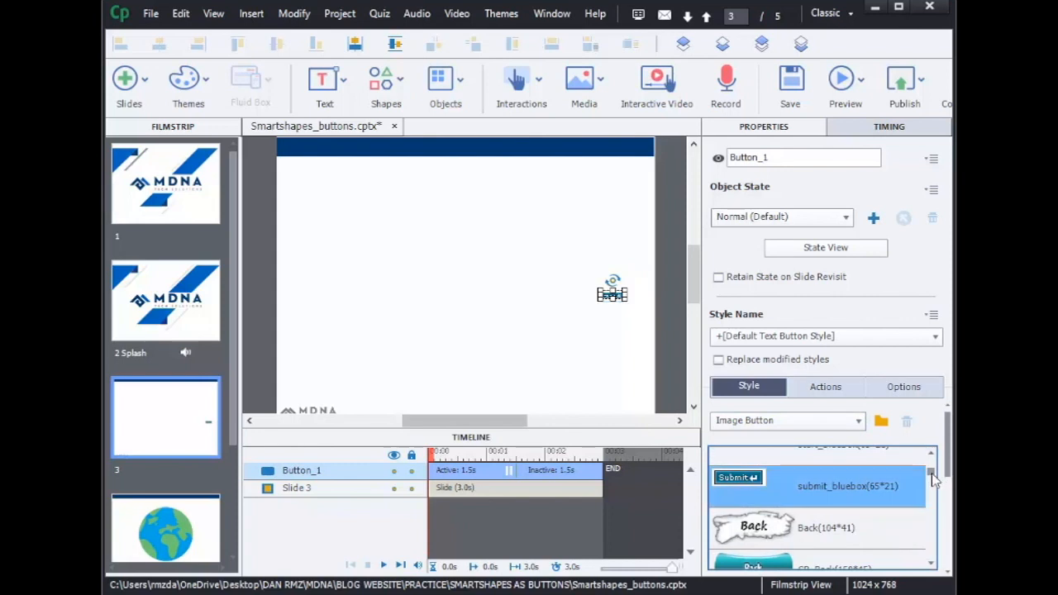
scroll(932, 473, "up", 3)
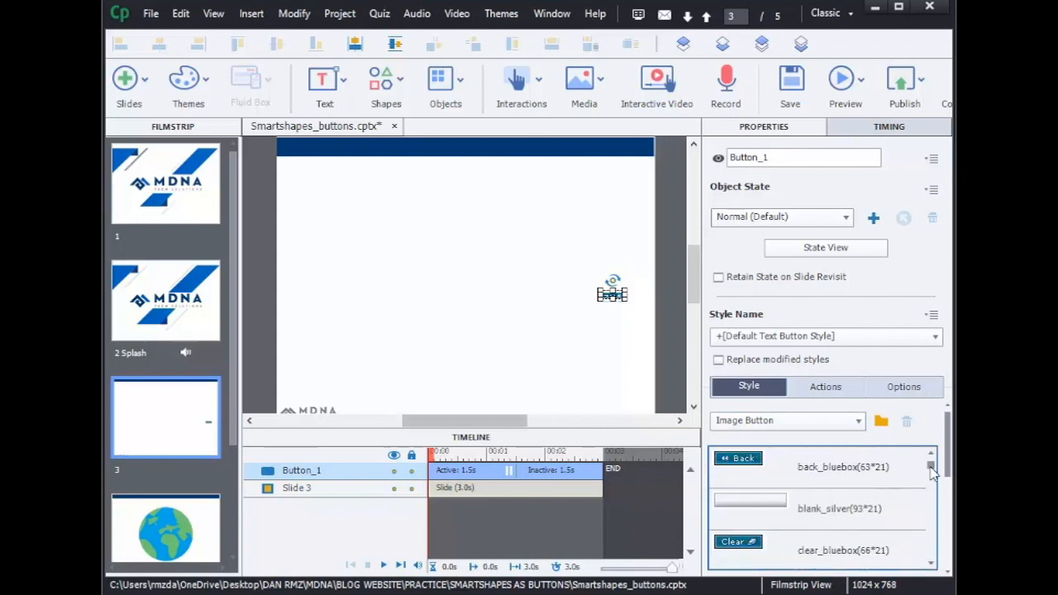
left_click_drag(932, 468, 932, 515)
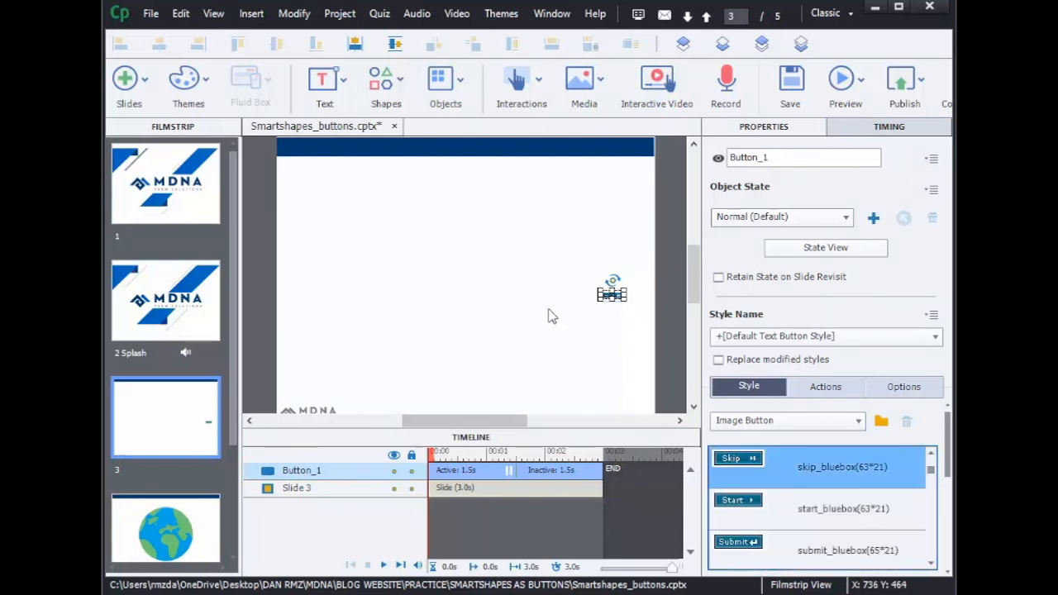
Step: Enlarge the Skip button to about 186 x 79 pixels, keeping it near the slide's right edge
left_click(552, 317)
left_click(613, 295)
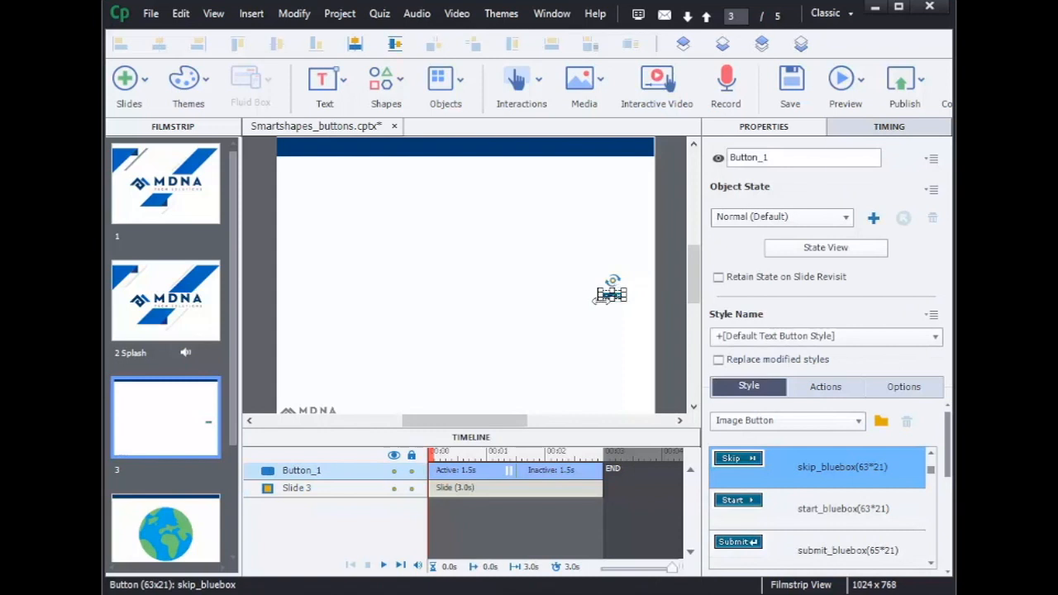
left_click_drag(627, 300, 640, 326)
left_click(527, 248)
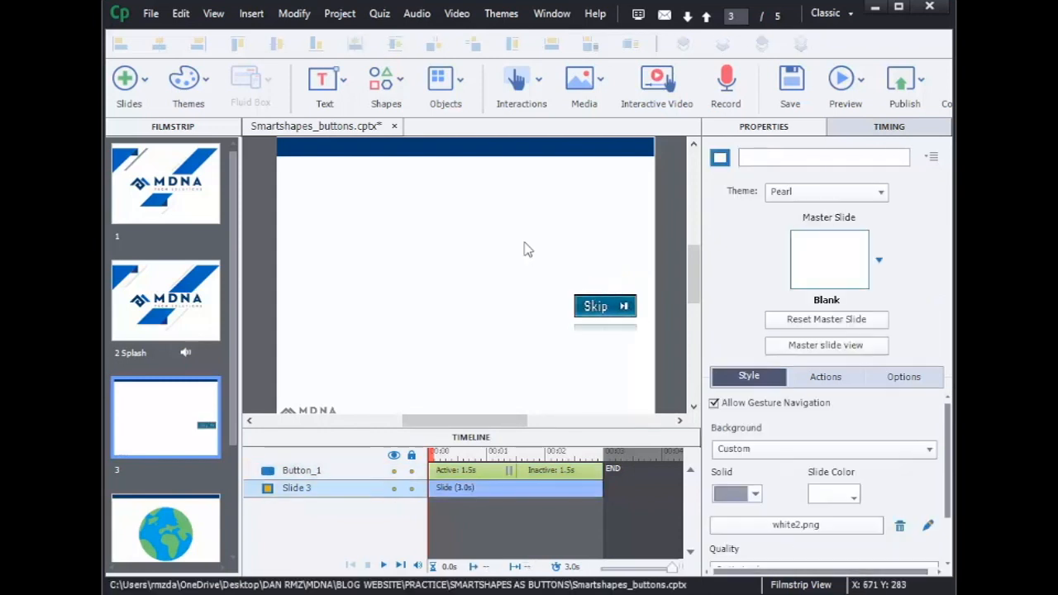
left_click(607, 319)
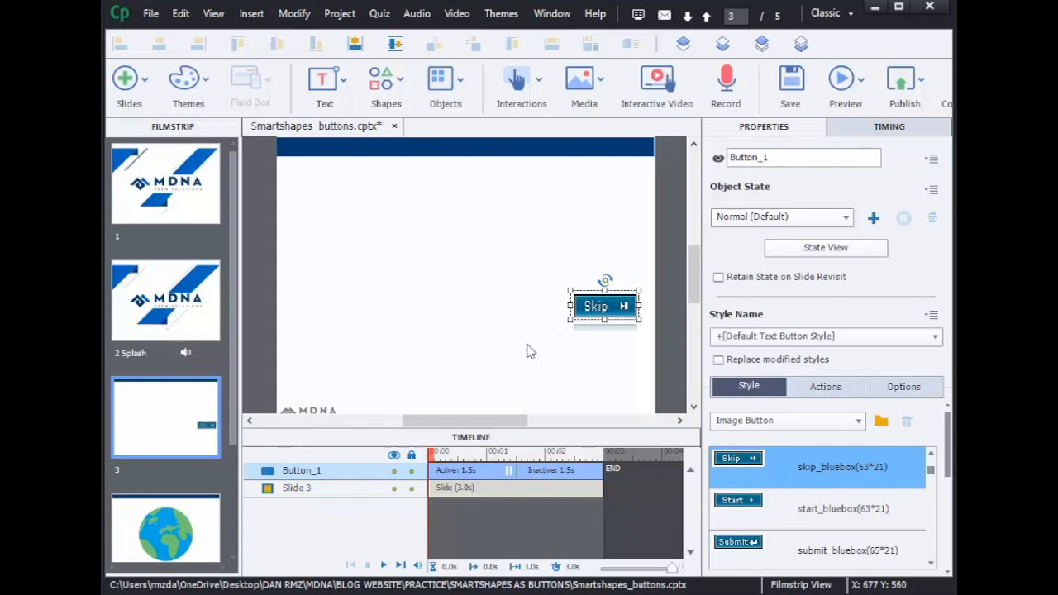
left_click(560, 305)
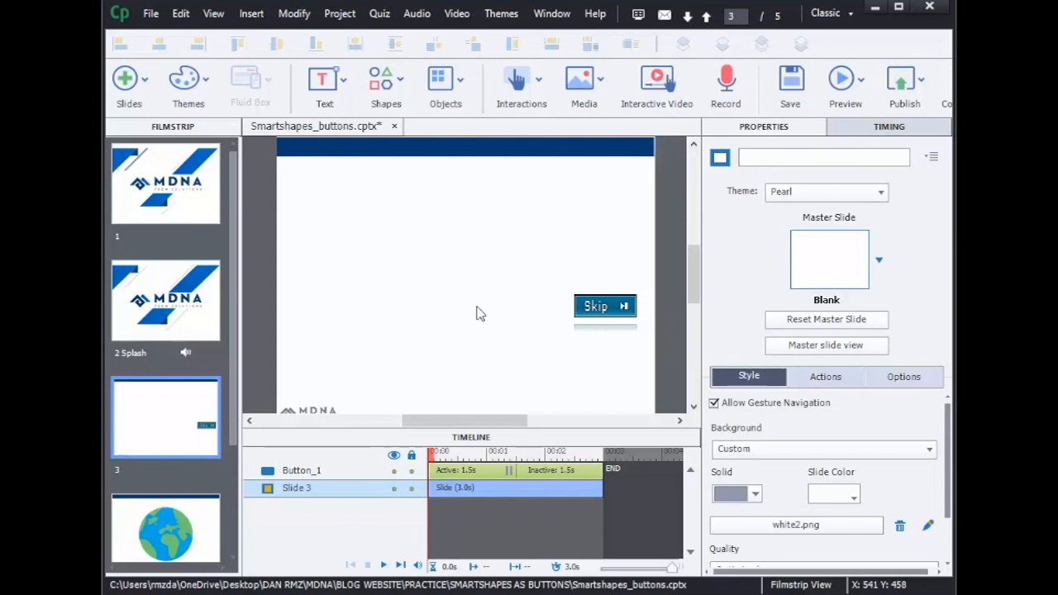
left_click(604, 304)
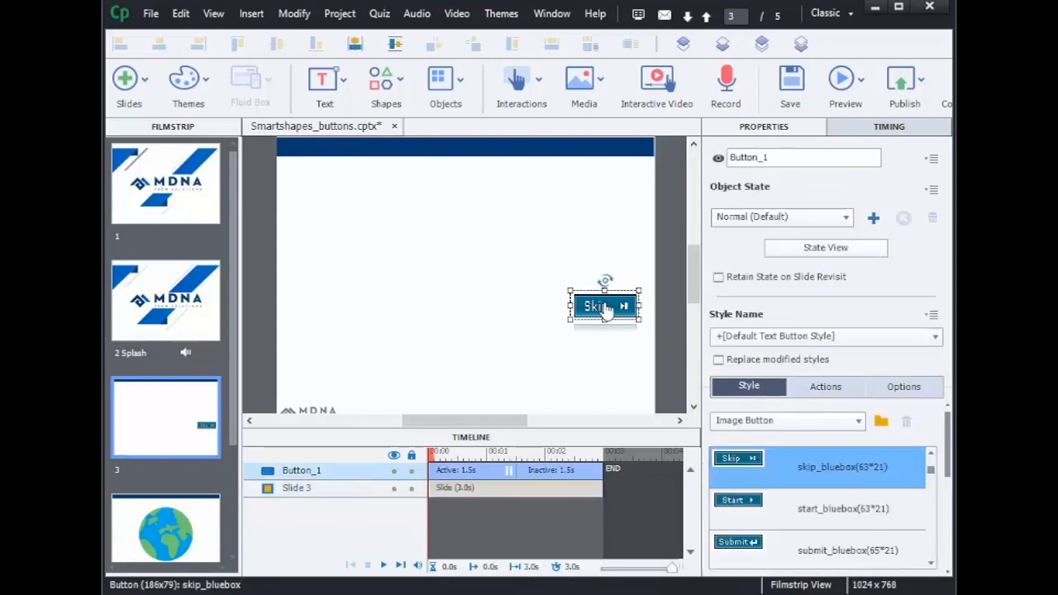
left_click(522, 372)
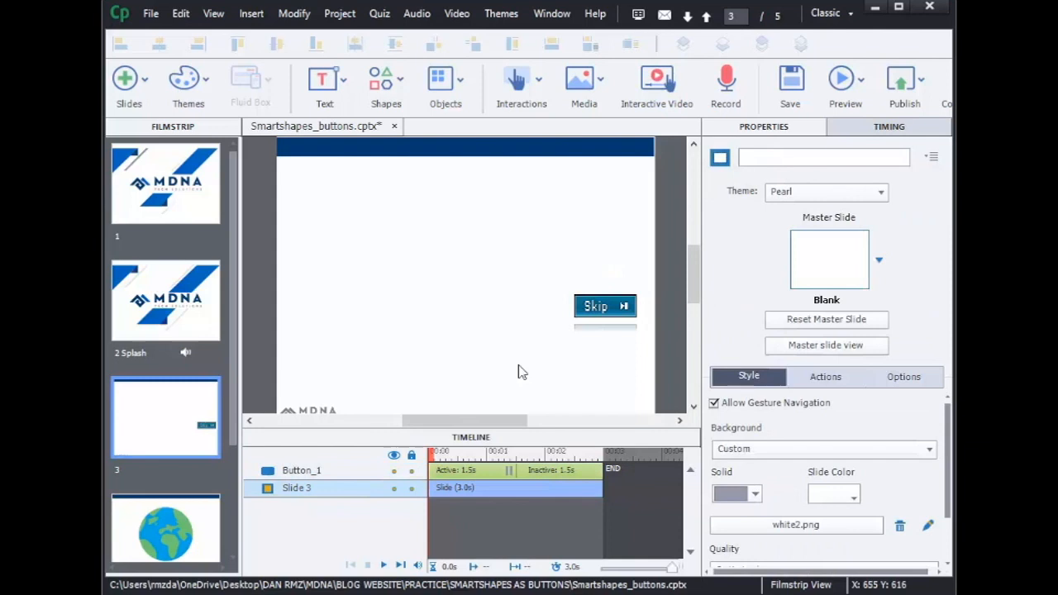
Step: Draw a star smart shape in the upper-left area of slide 3 and enable Use as Button for it
left_click(383, 87)
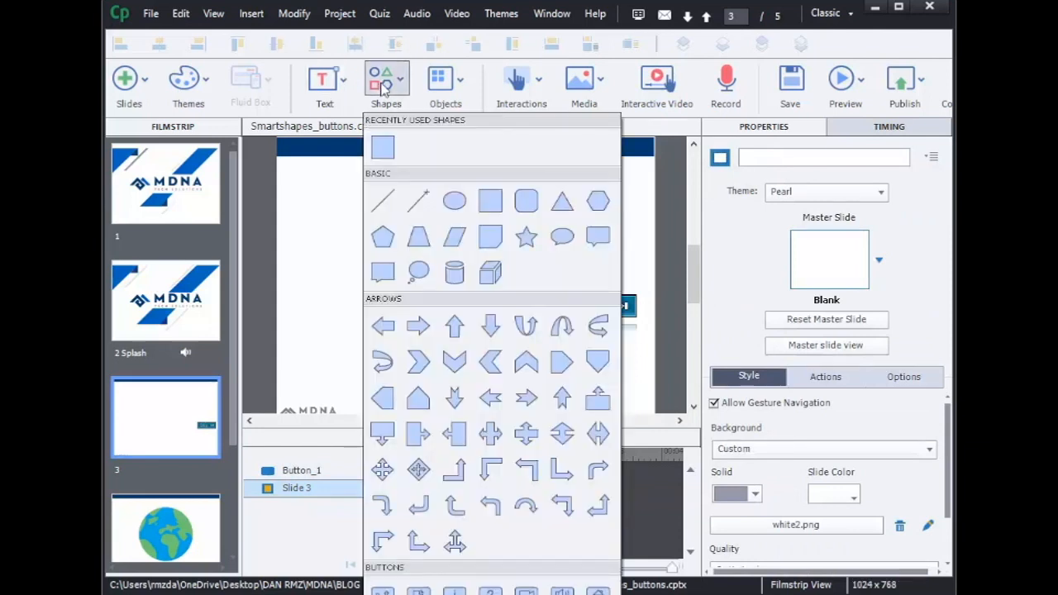
left_click(383, 87)
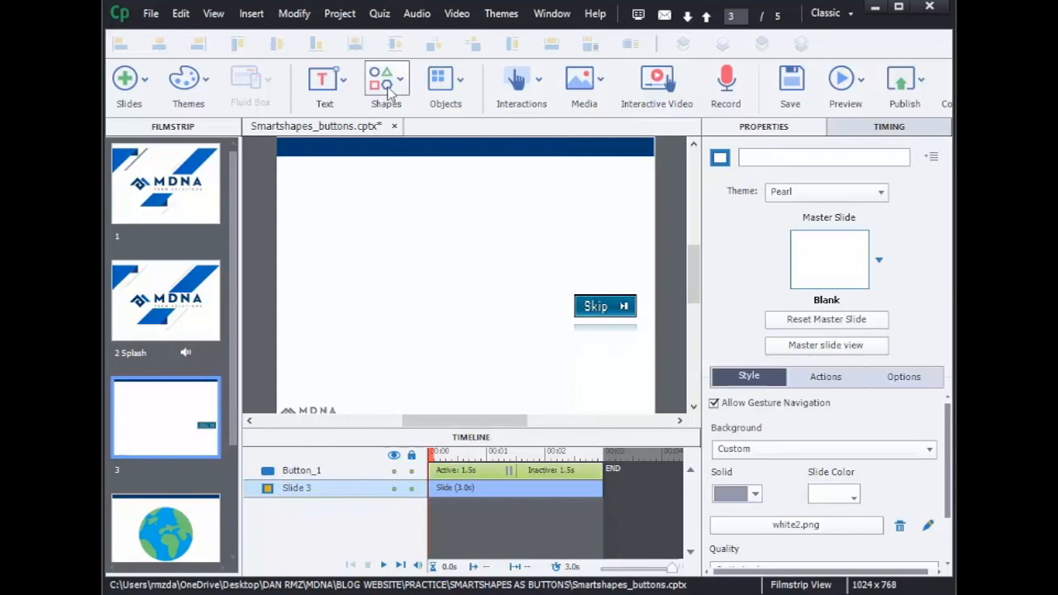
left_click(388, 92)
left_click(525, 237)
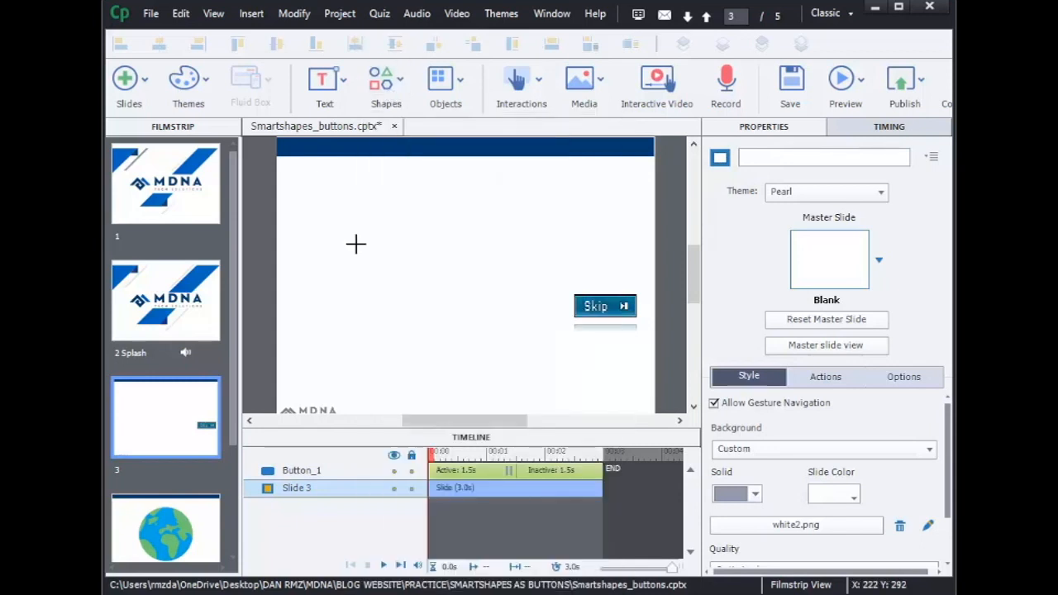
left_click_drag(358, 209, 464, 302)
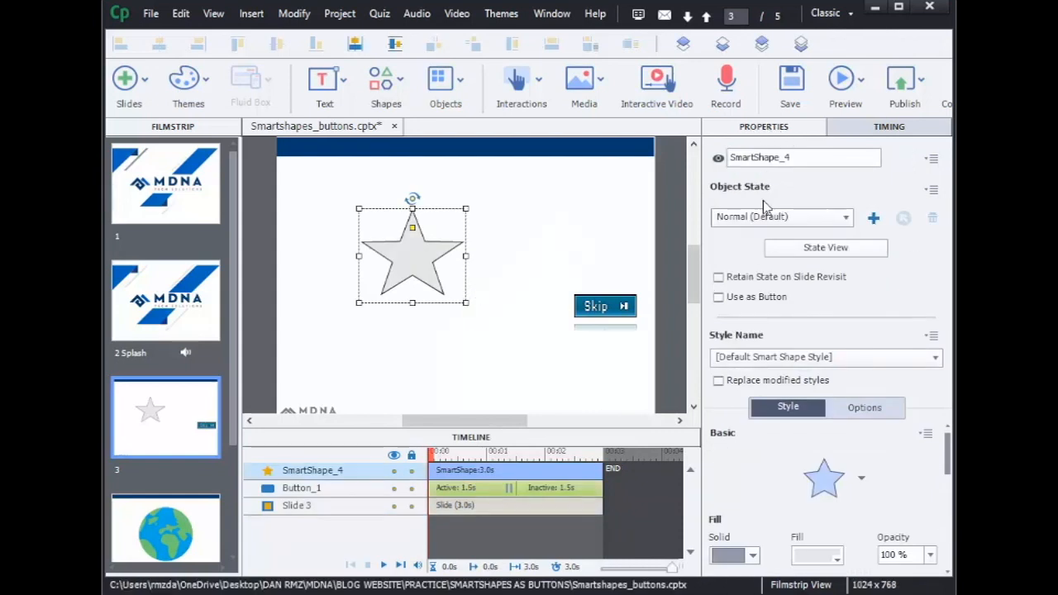
left_click(721, 301)
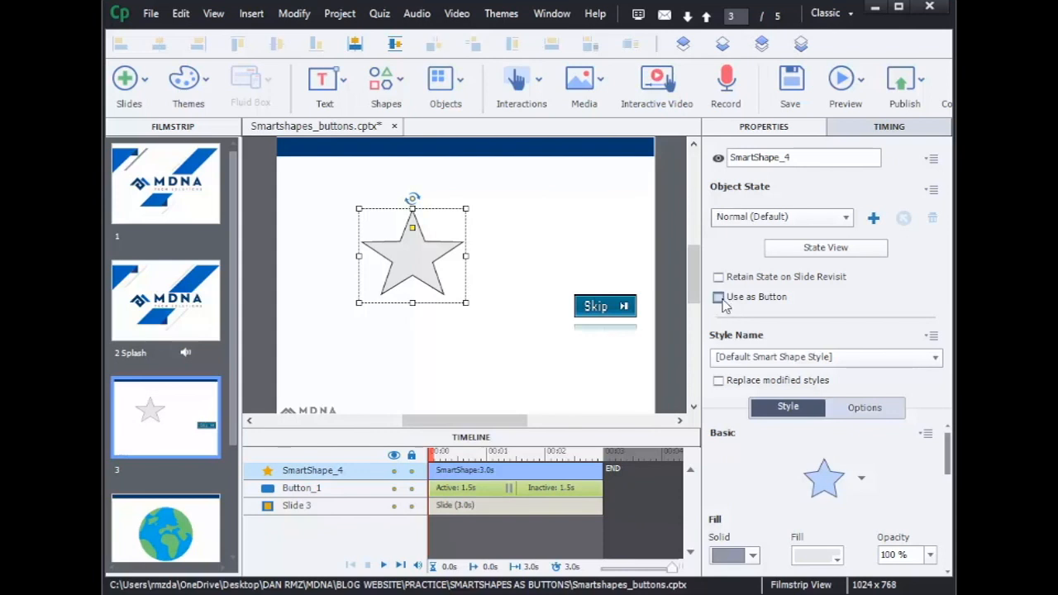
Step: Compare the timeline timing and properties of the star smart shape and the Skip button
left_click(469, 489)
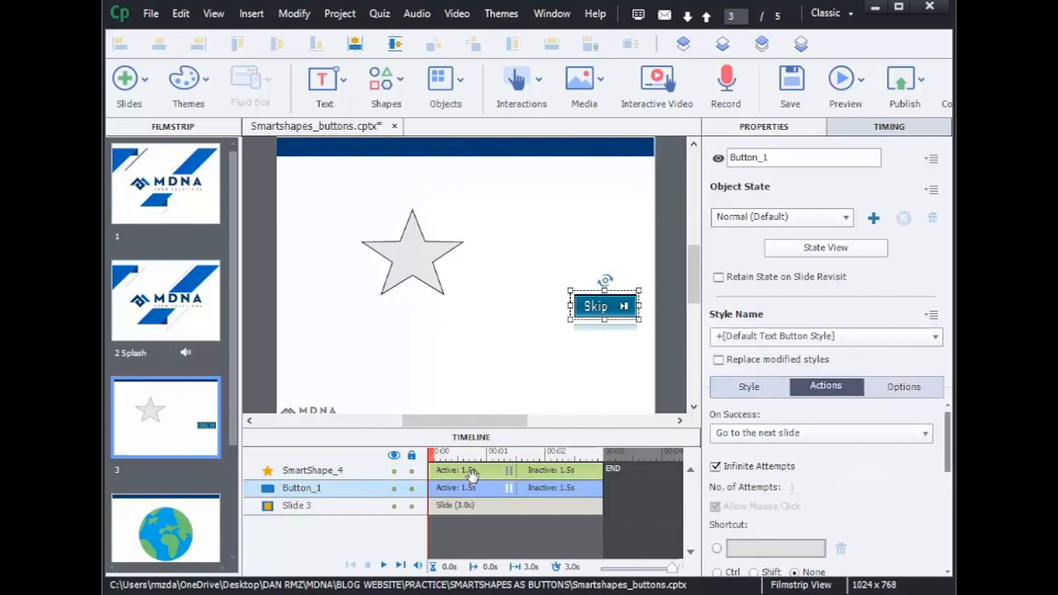
left_click(472, 473)
left_click(477, 490)
left_click(475, 471)
left_click(479, 490)
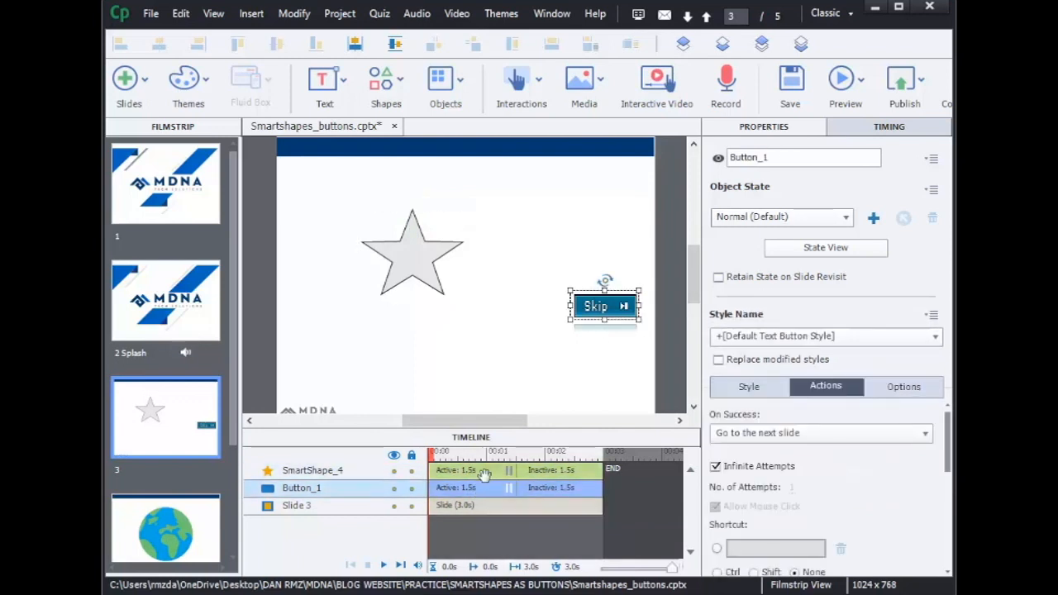
left_click(483, 471)
left_click(478, 491)
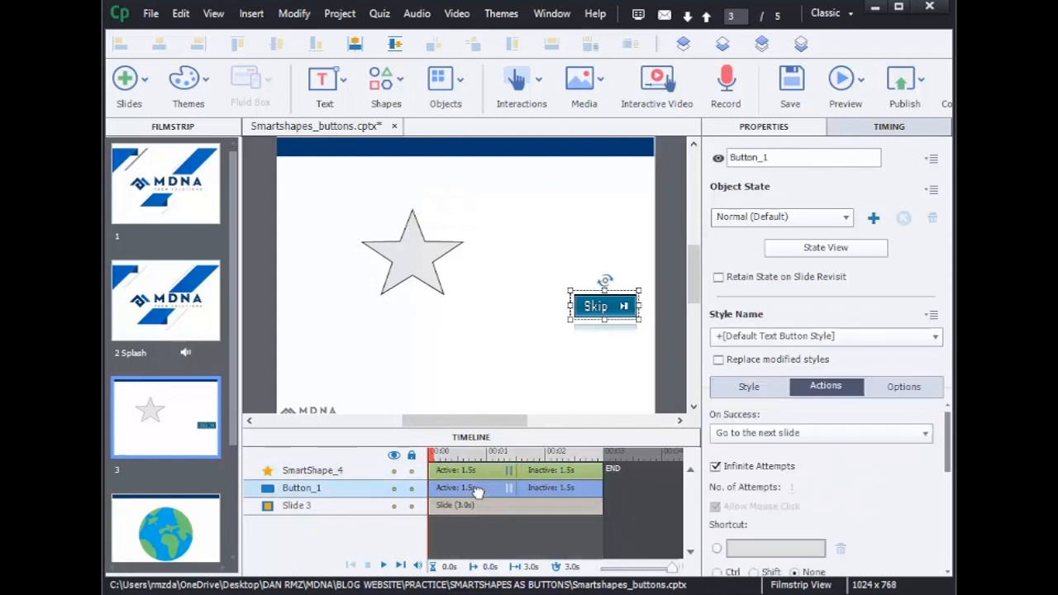
Step: Review the success actions available for the star button, keeping Go to the next slide
left_click(407, 257)
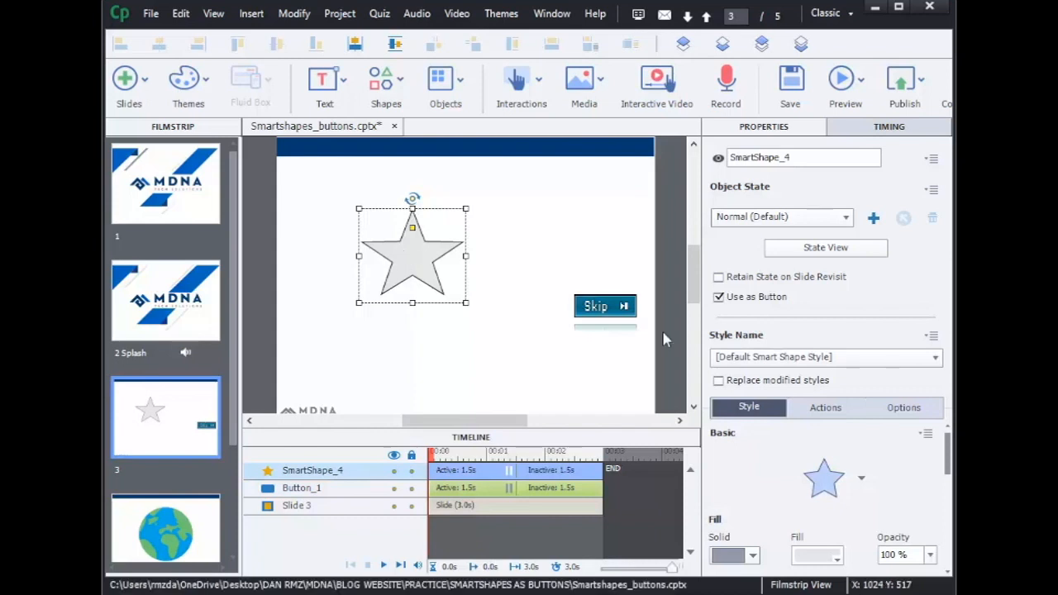
left_click(813, 408)
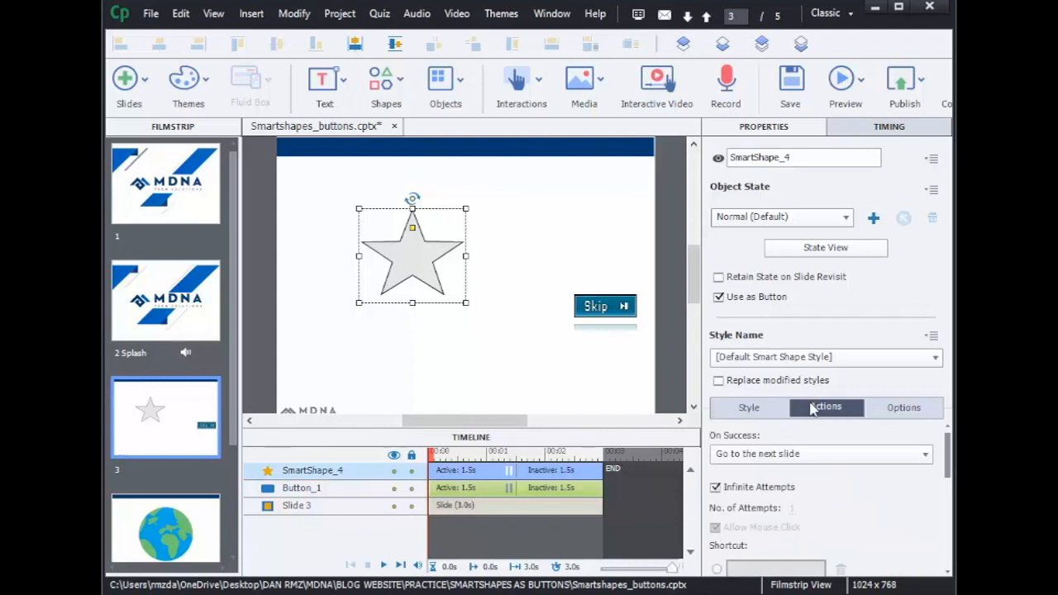
left_click(826, 456)
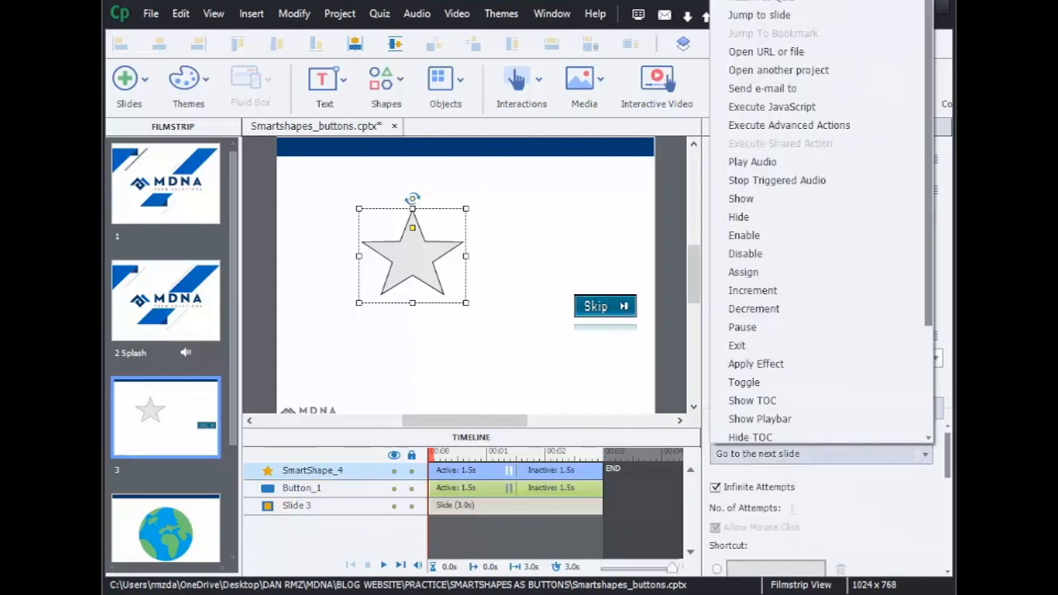
left_click(757, 1)
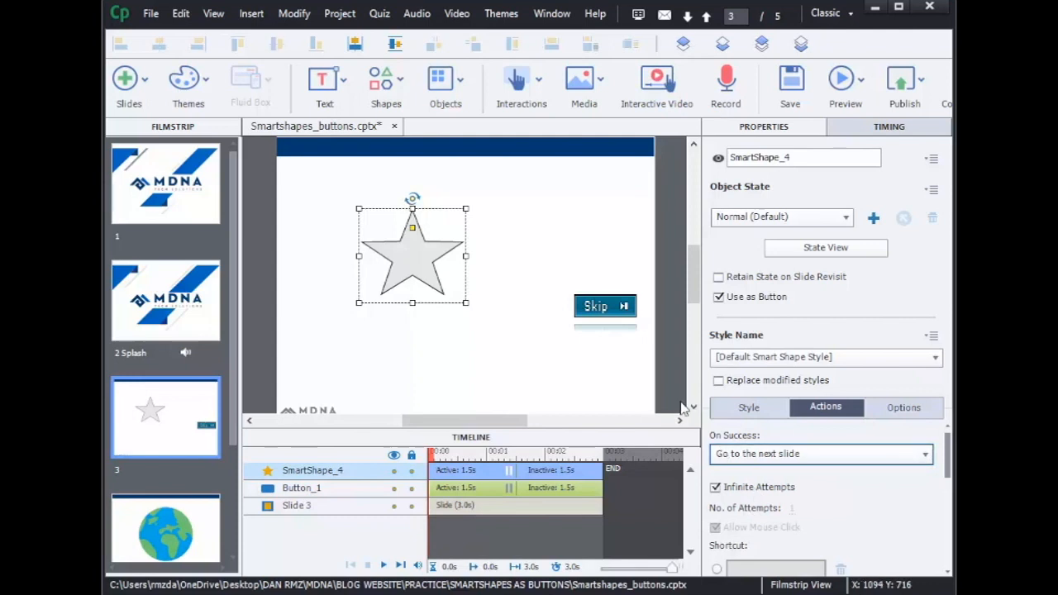
left_click(484, 236)
left_click(432, 259)
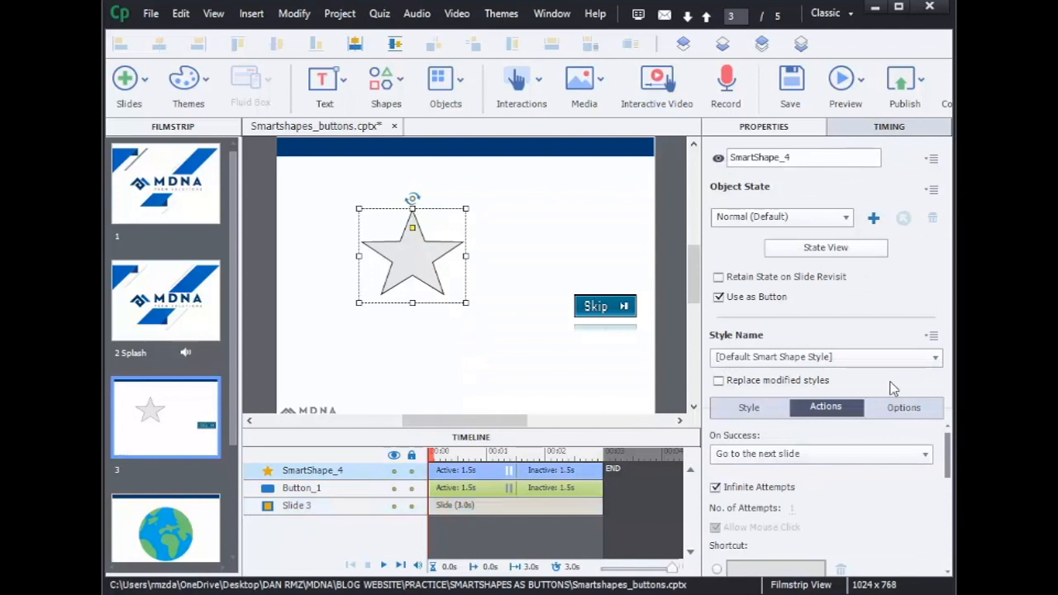
Step: Switch the star to an image fill and apply the blue checked texture
left_click(777, 413)
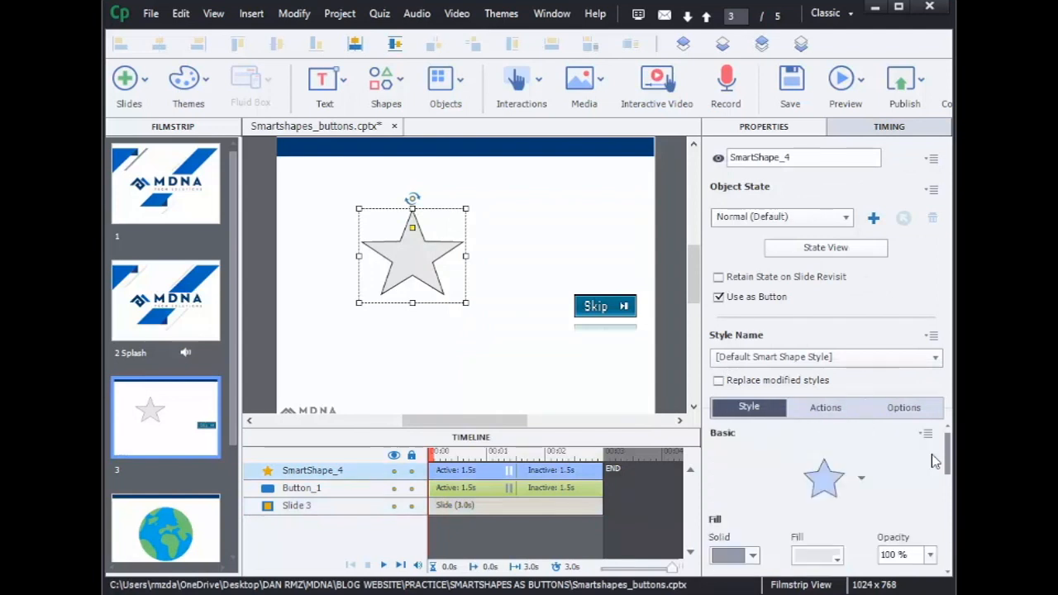
scroll(949, 506, "down", 2)
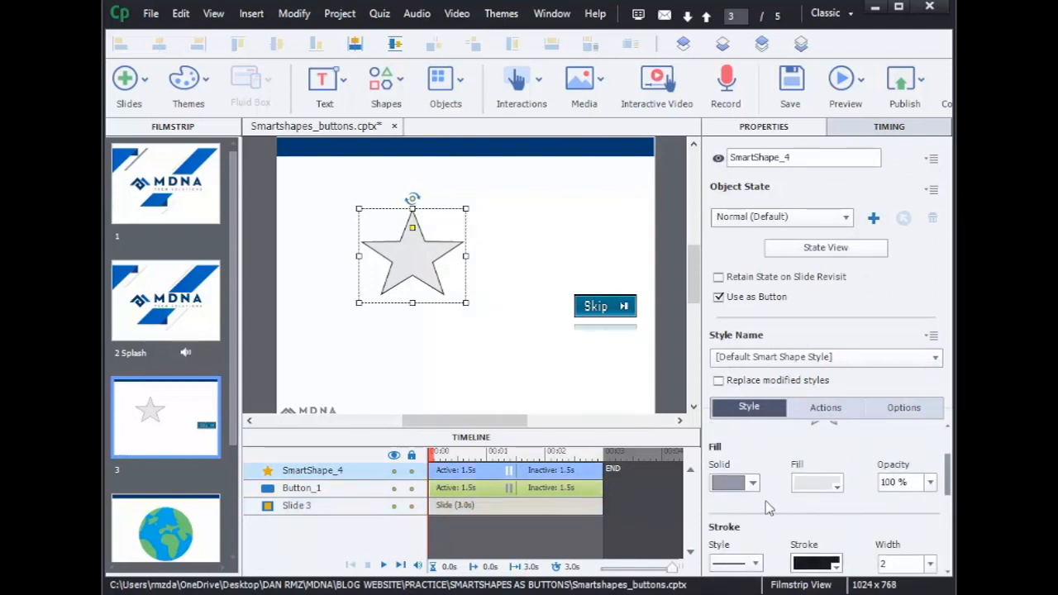
left_click(744, 482)
left_click(756, 560)
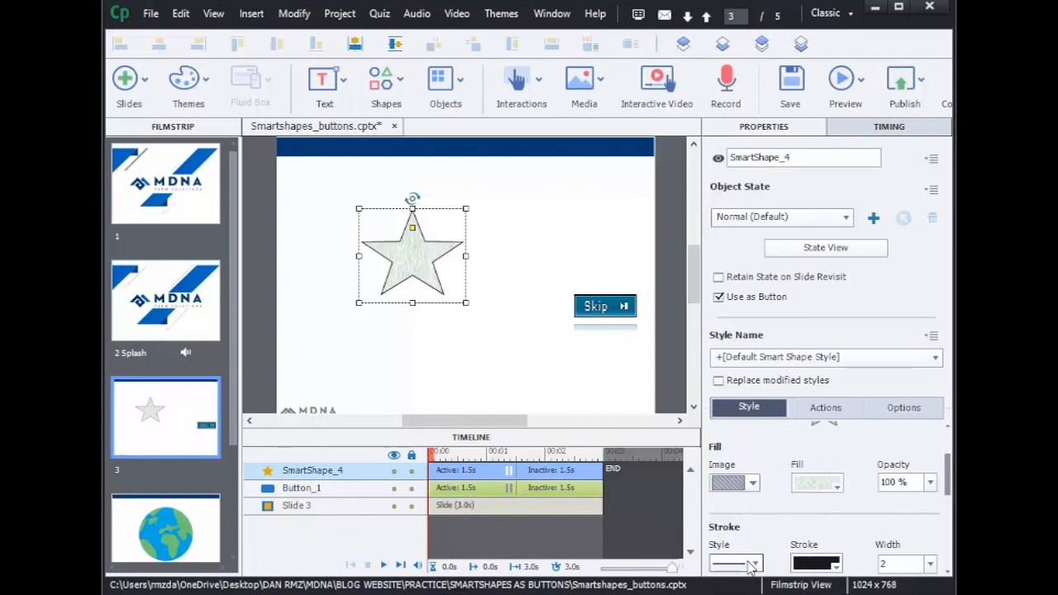
left_click(814, 483)
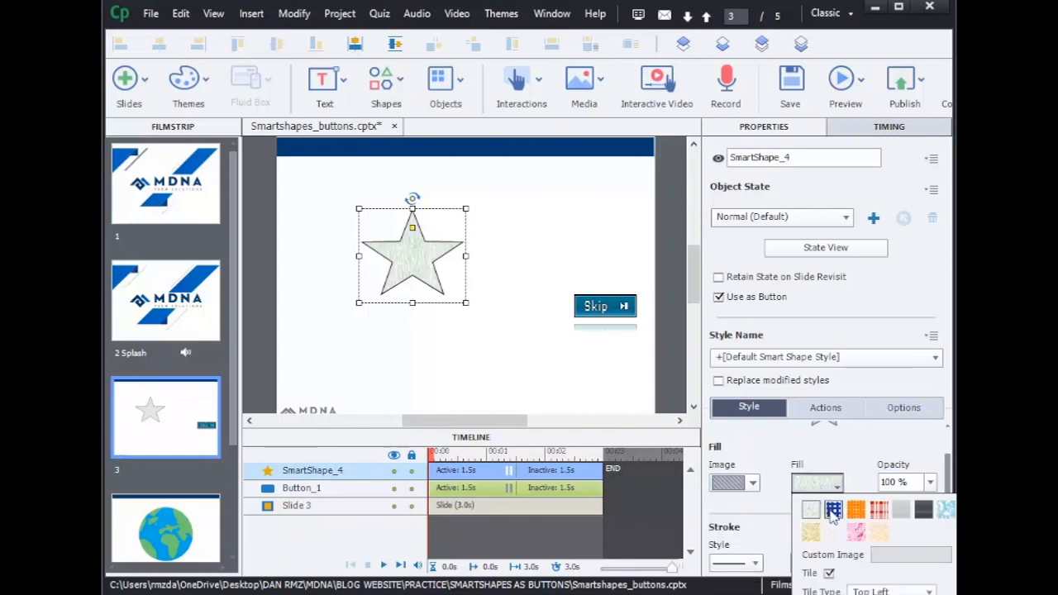
left_click(833, 509)
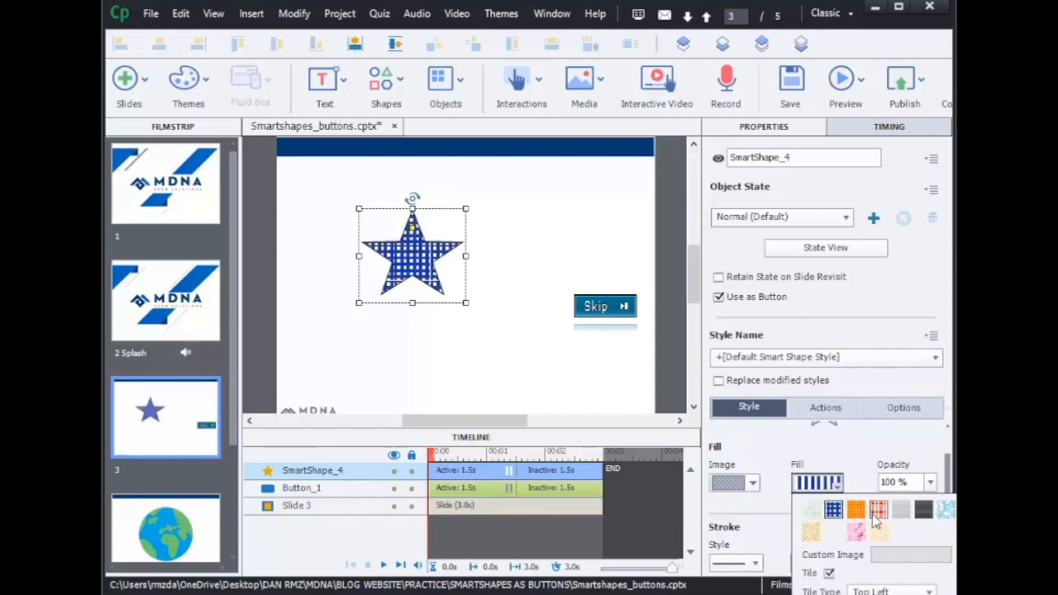
Step: Try the red plaid and blue textures on the star, and reapply the blue checked texture with tiling off
left_click(876, 514)
left_click(944, 509)
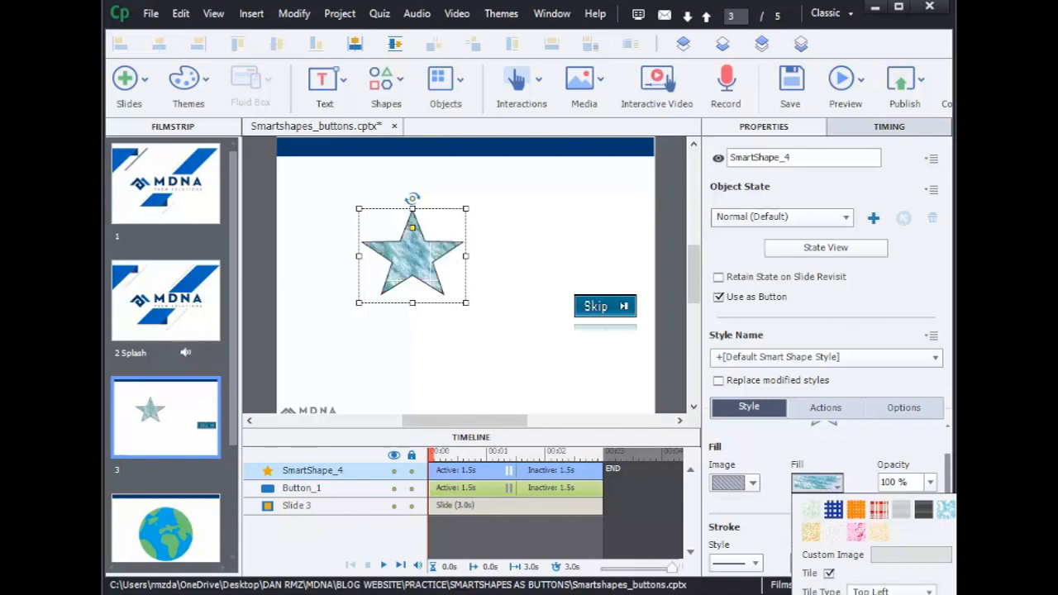
left_click(968, 510)
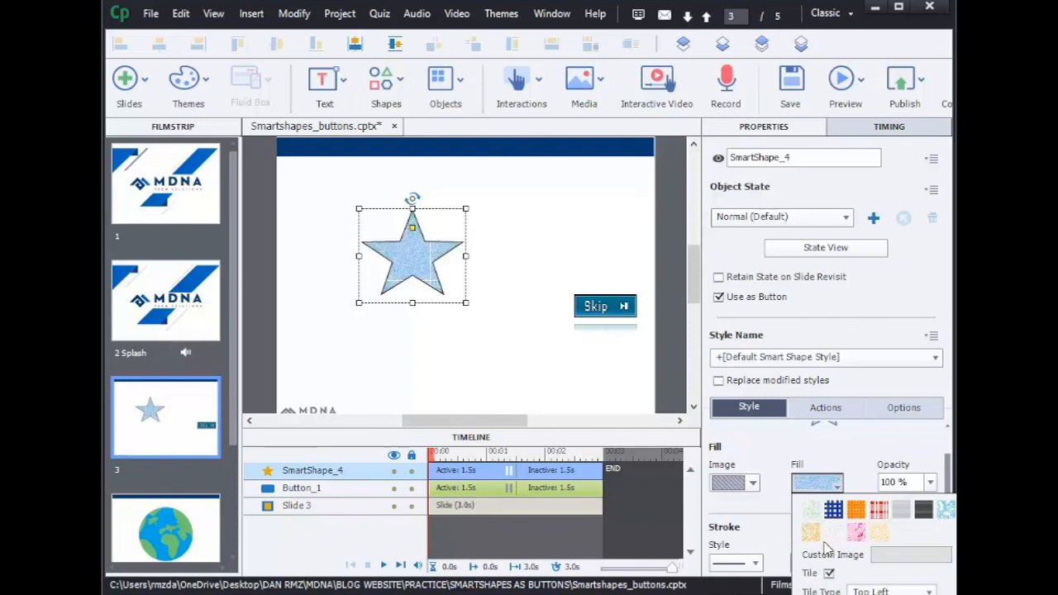
left_click(829, 574)
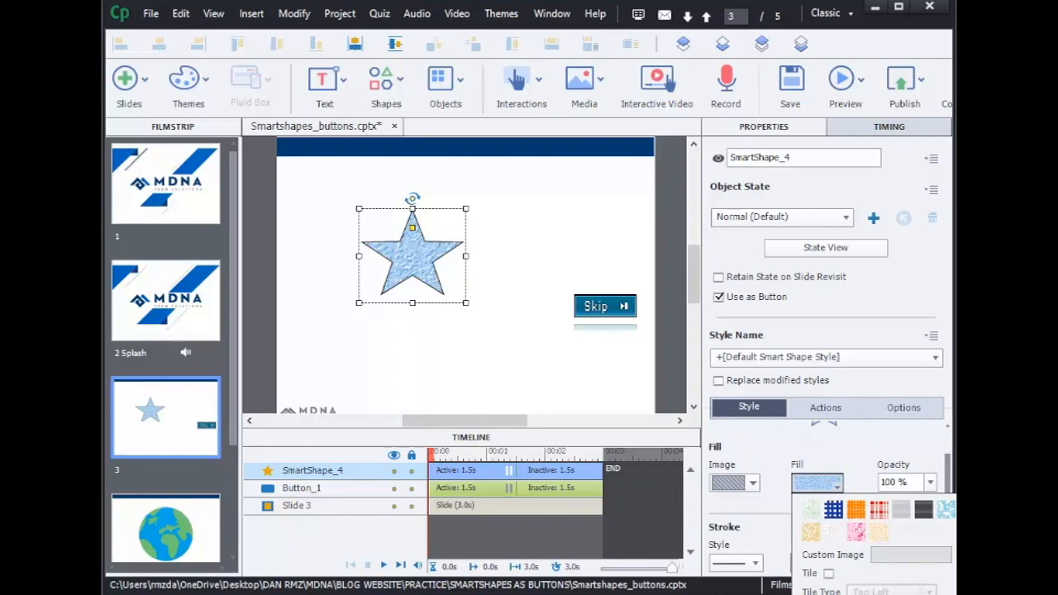
left_click(833, 509)
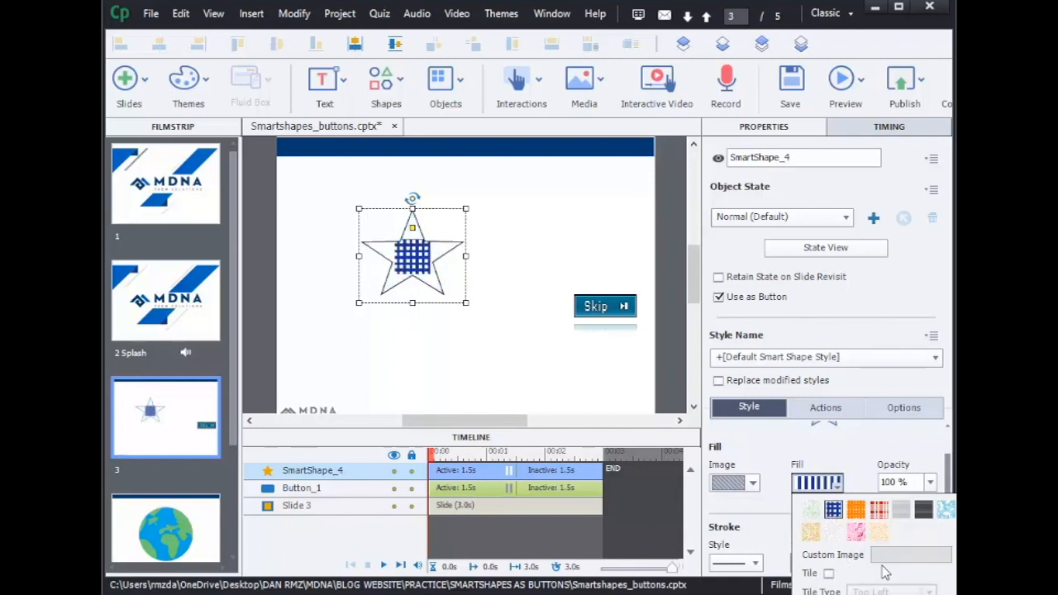
Step: Fill the star with the custom image asset2.png from the library
left_click(965, 554)
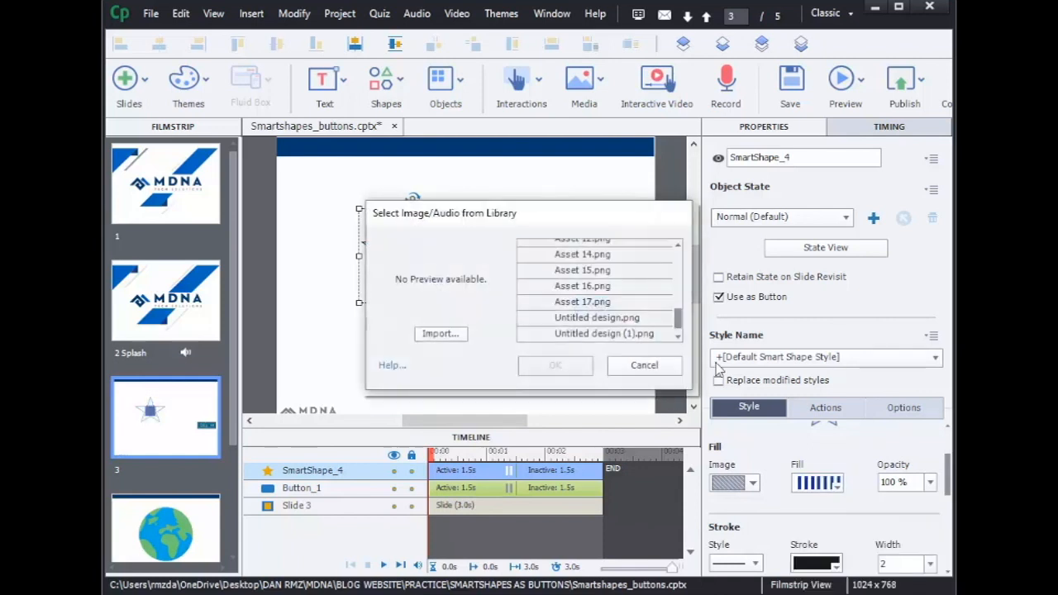
left_click(582, 255)
scroll(653, 306, "up", 1)
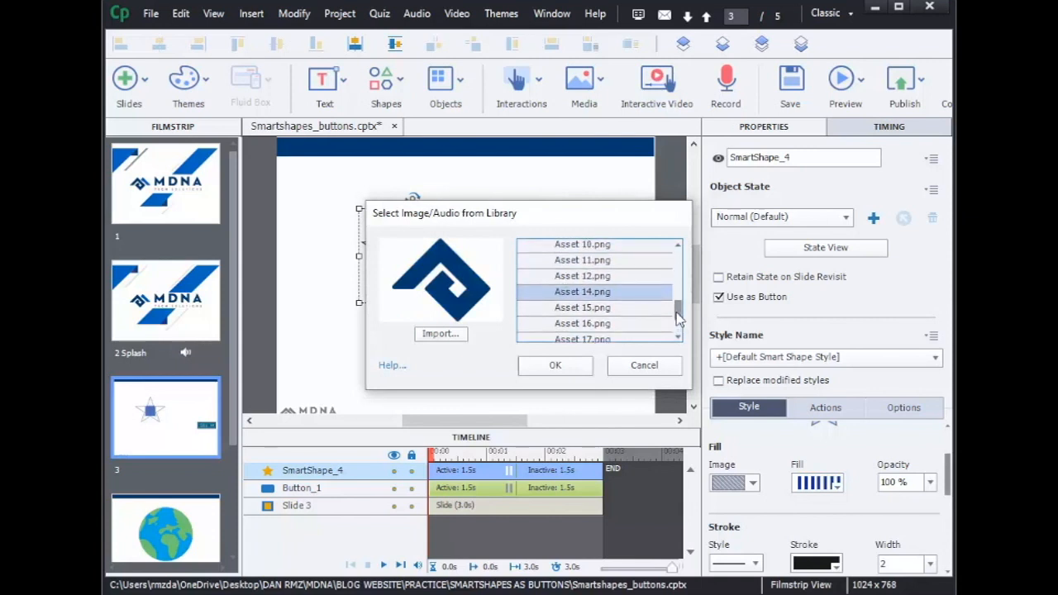
left_click(624, 278)
scroll(616, 281, "up", 3)
left_click(610, 286)
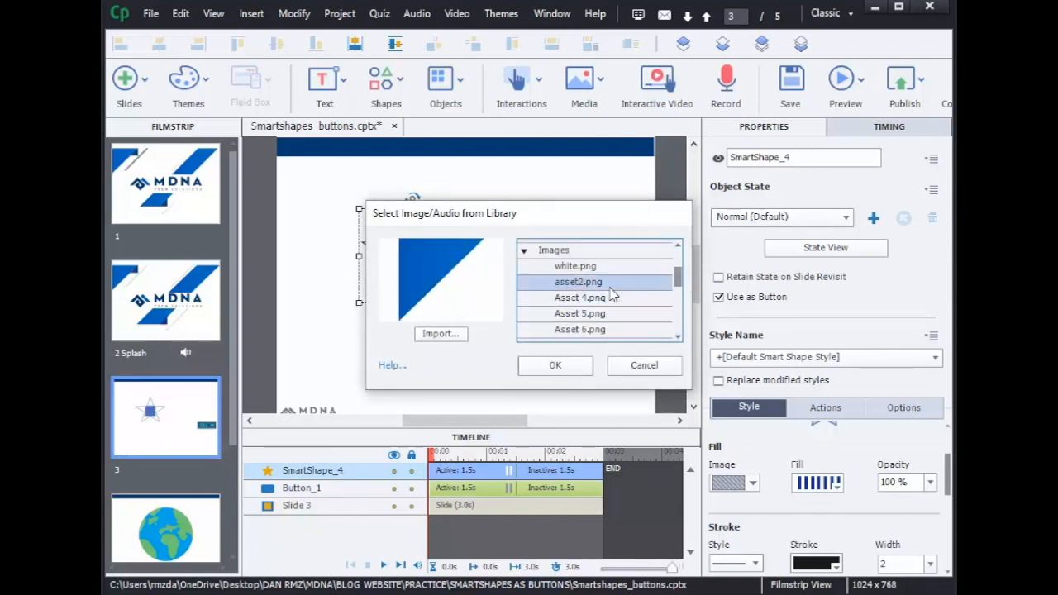
left_click(554, 365)
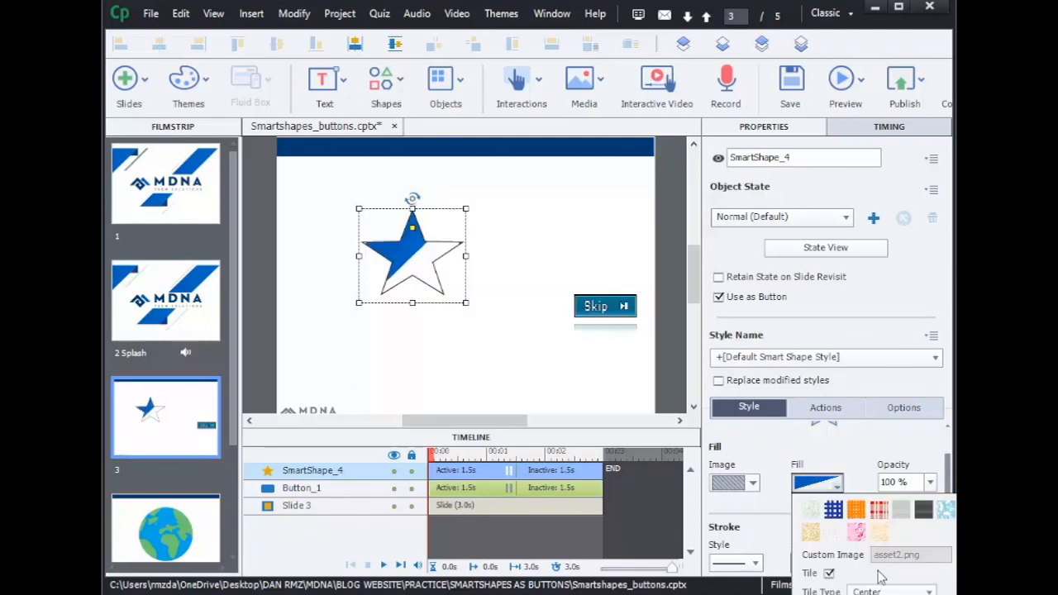
Step: Replace the star's custom fill image with Asset 16.png from the library and turn off tiling
left_click(946, 509)
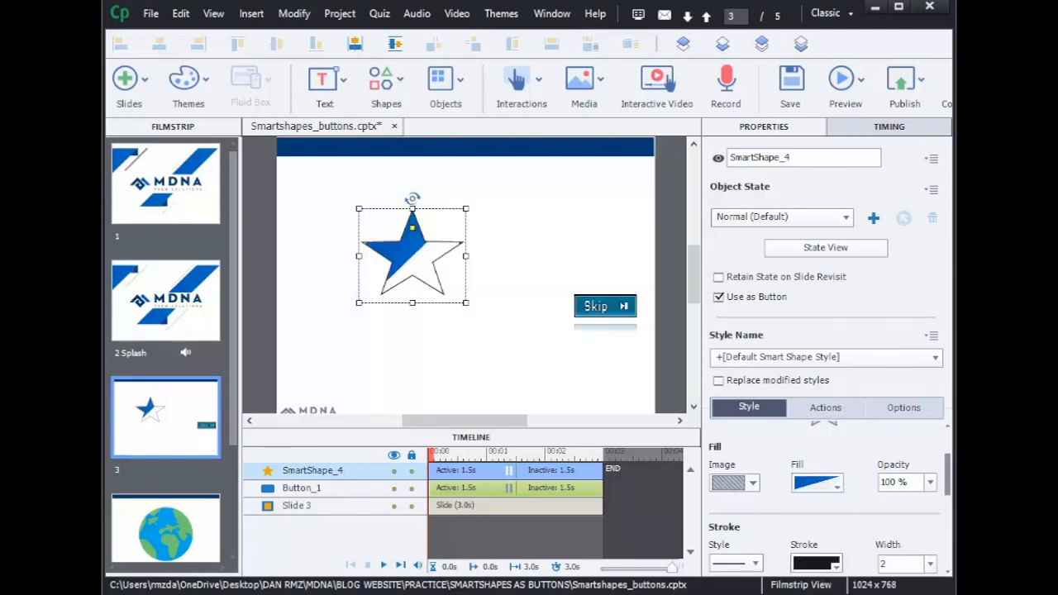
left_click(624, 302)
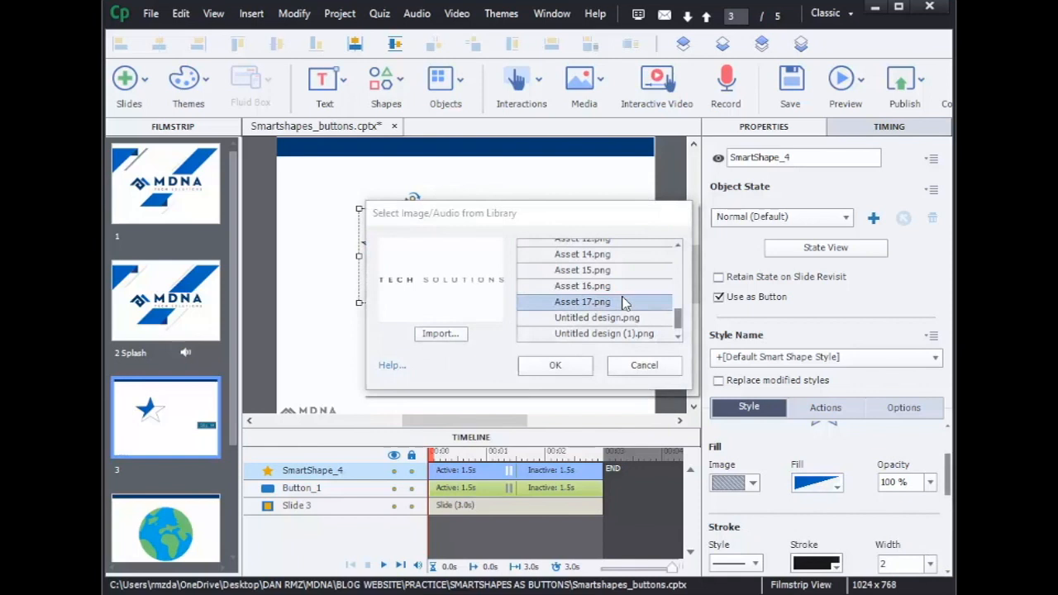
key("Up")
key("Up")
key("Up")
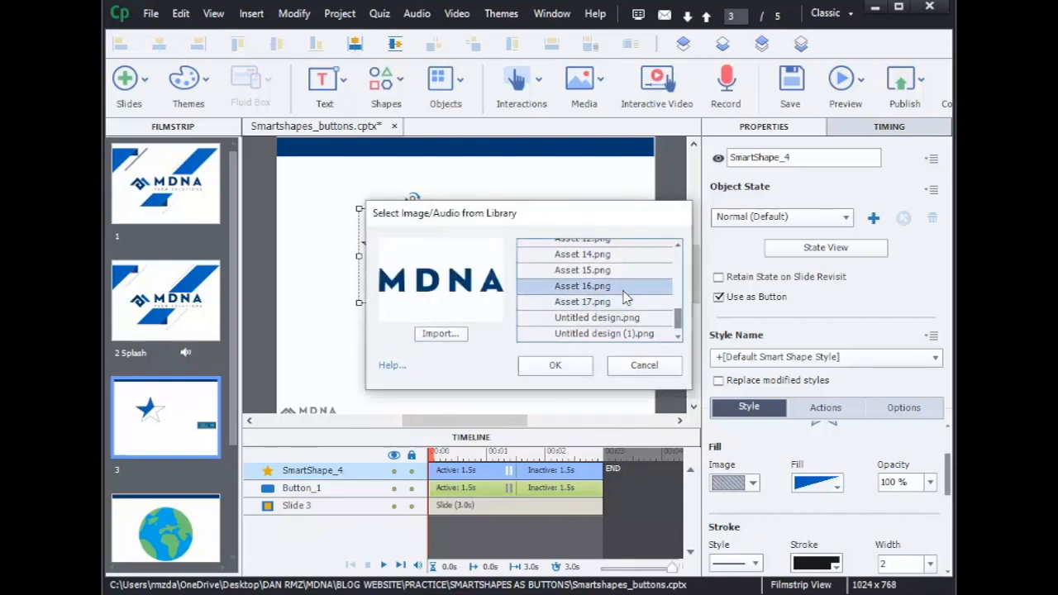
key("Down")
key("Down")
key("Return")
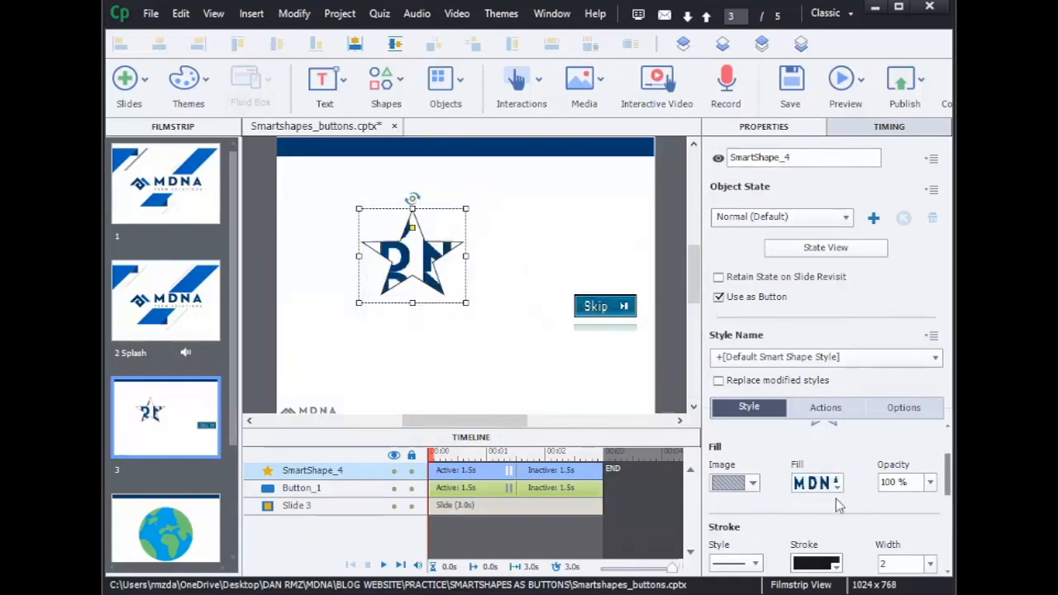
left_click(837, 485)
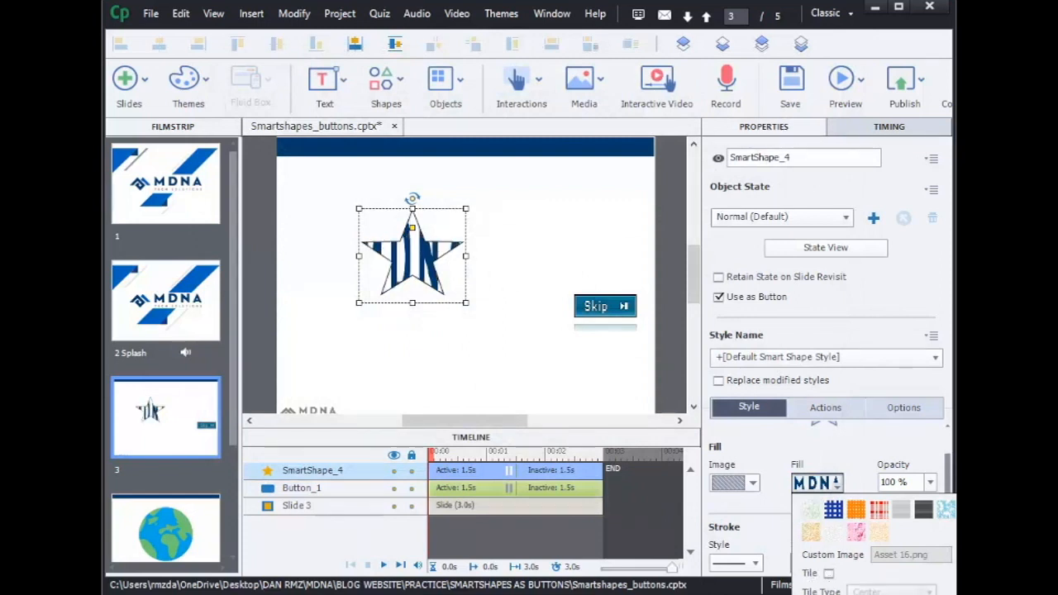
left_click(829, 594)
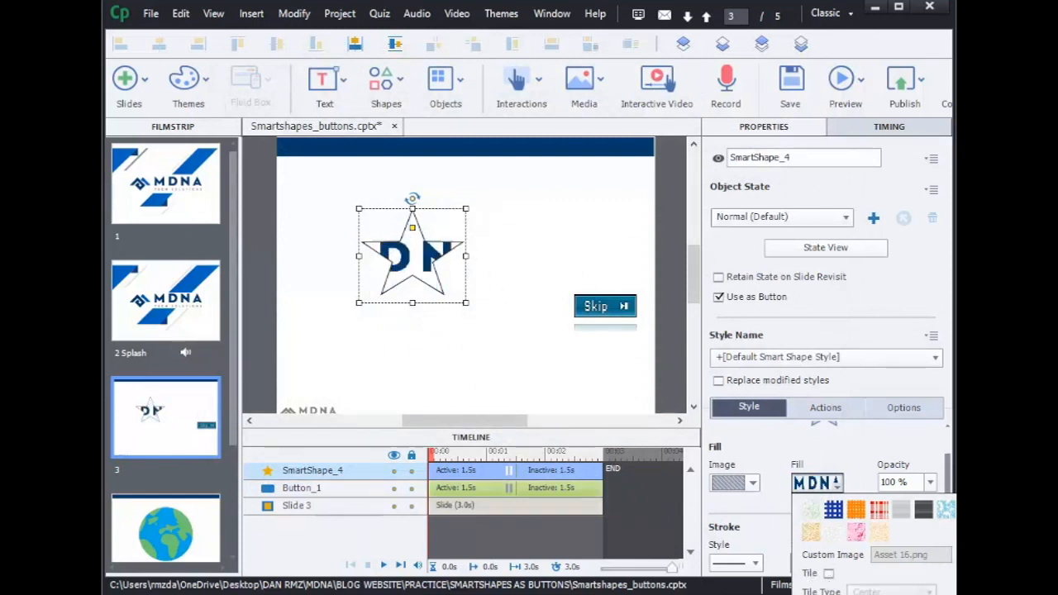
Step: Fill the star with the library background bg_plain.png, using Fit to Stage
left_click(964, 554)
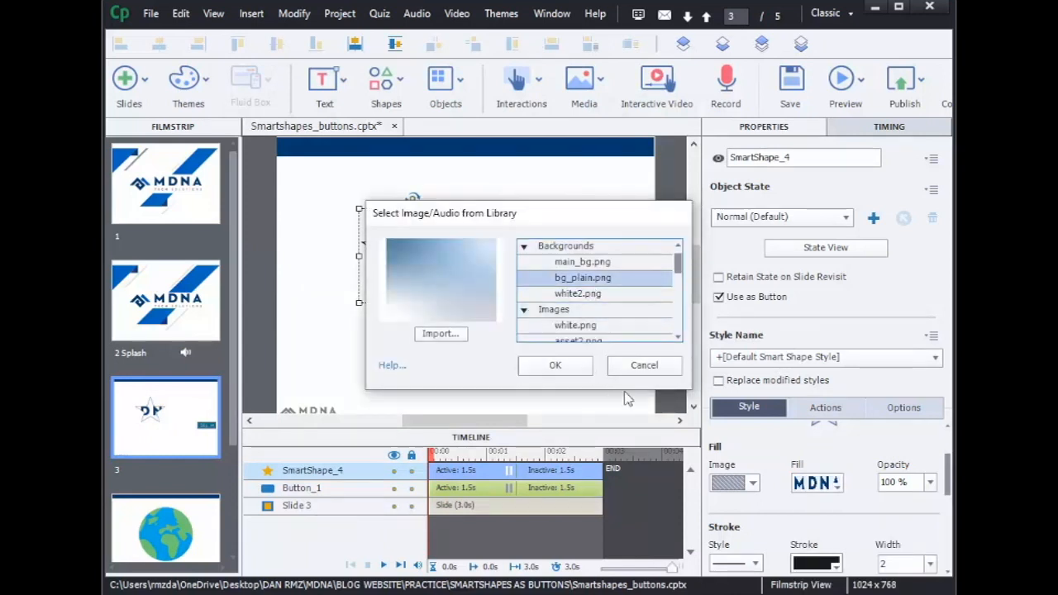
left_click(555, 365)
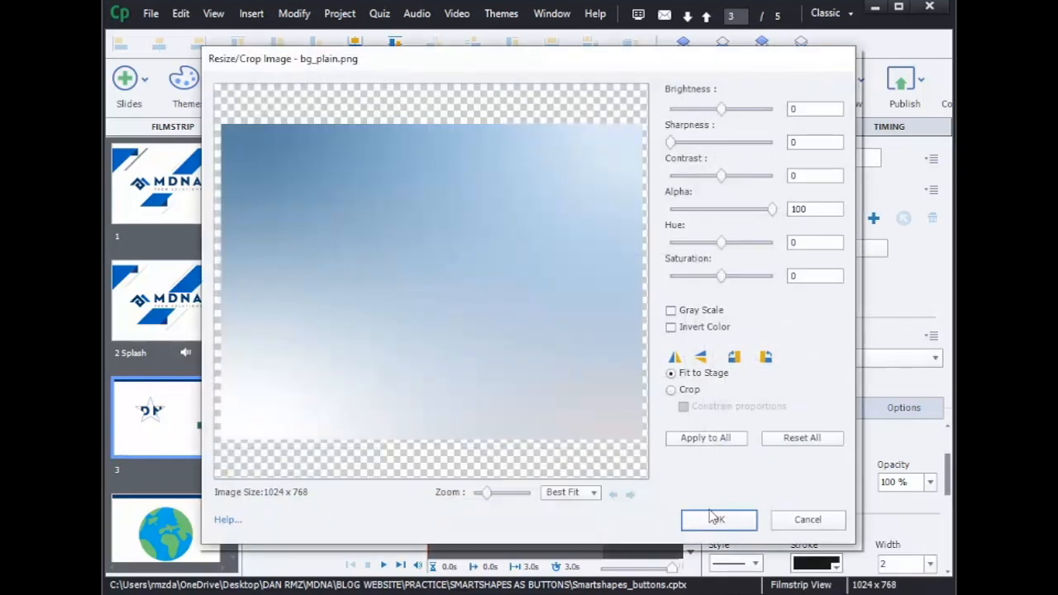
left_click(715, 519)
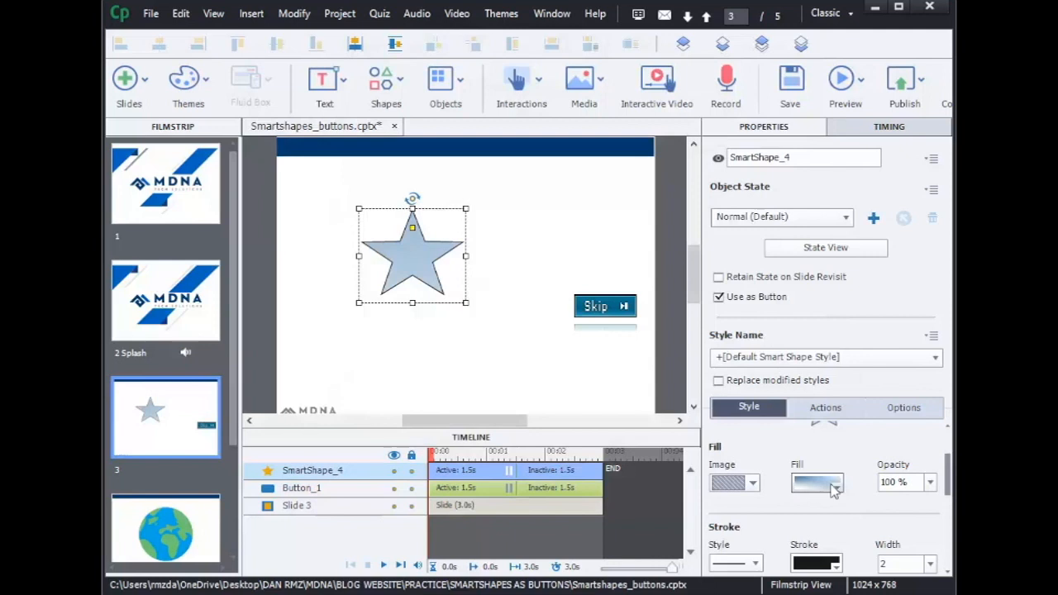
Step: Change the star's fill type to Solid Fill and colour it bright yellow
left_click(739, 484)
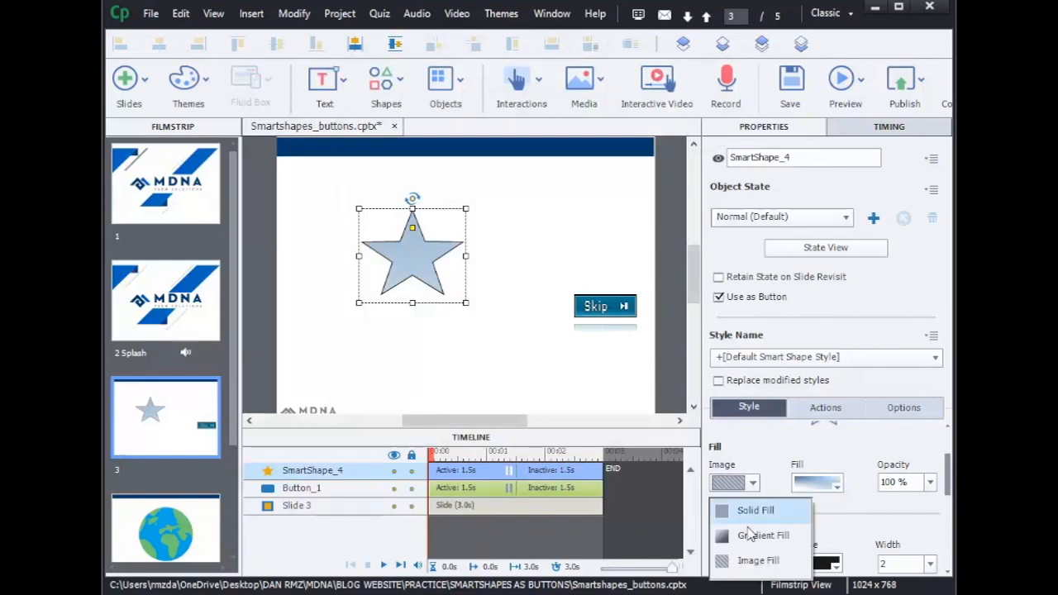
left_click(753, 484)
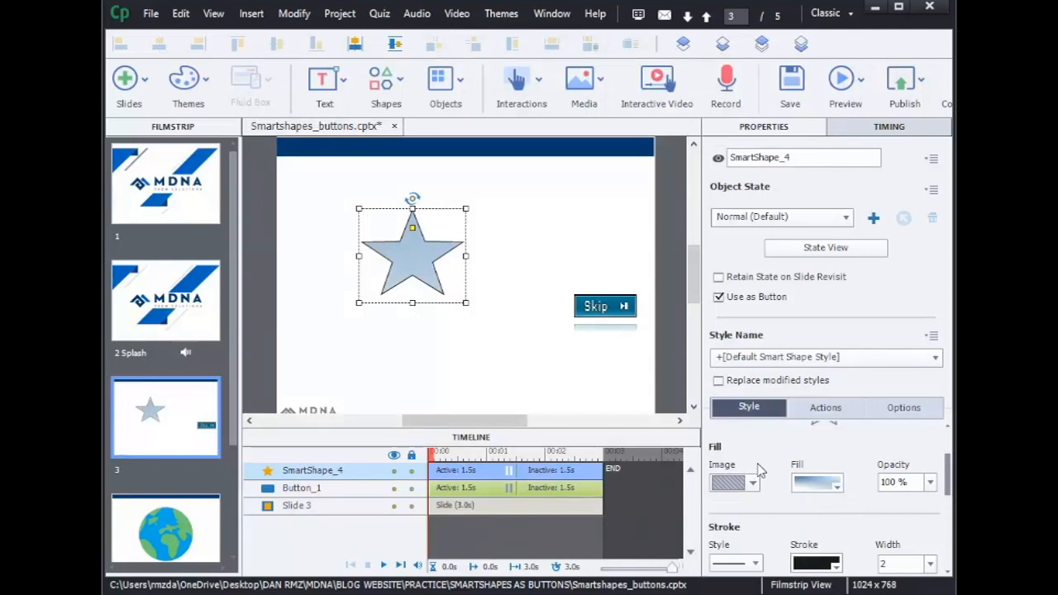
left_click(753, 483)
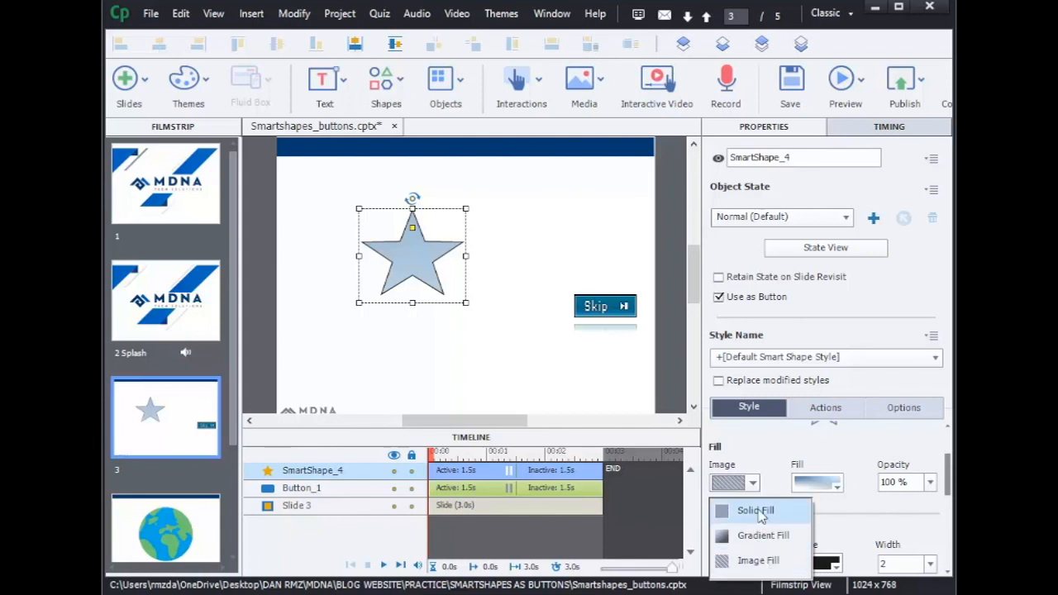
left_click(761, 514)
left_click(815, 486)
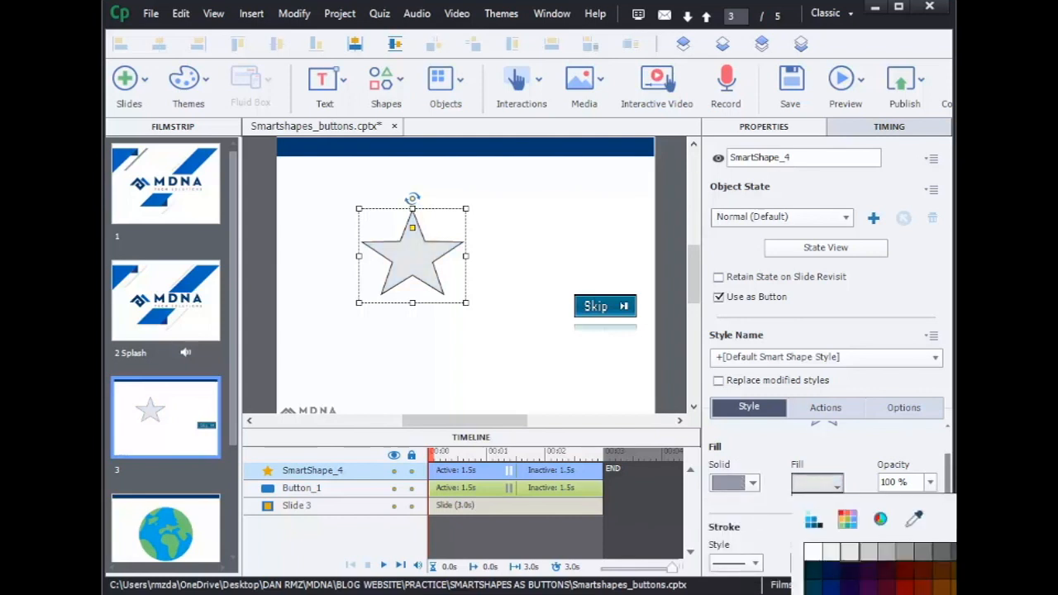
left_click(951, 588)
scroll(932, 430, "up", 1)
left_click(734, 527)
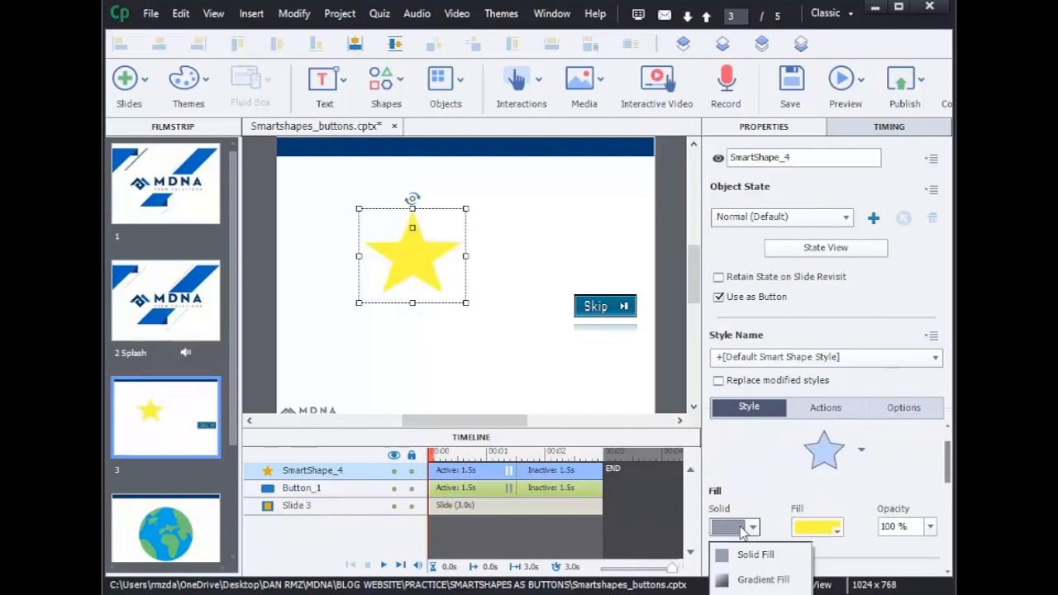
Step: Change the star's fill type to Gradient Fill and apply the teal preset gradient
left_click(749, 576)
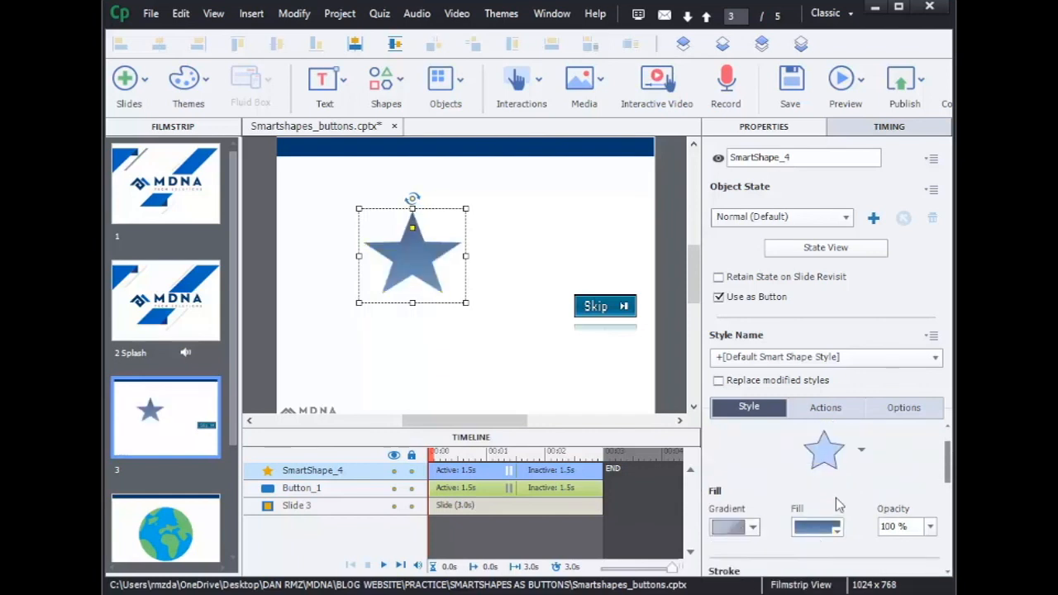
left_click(828, 529)
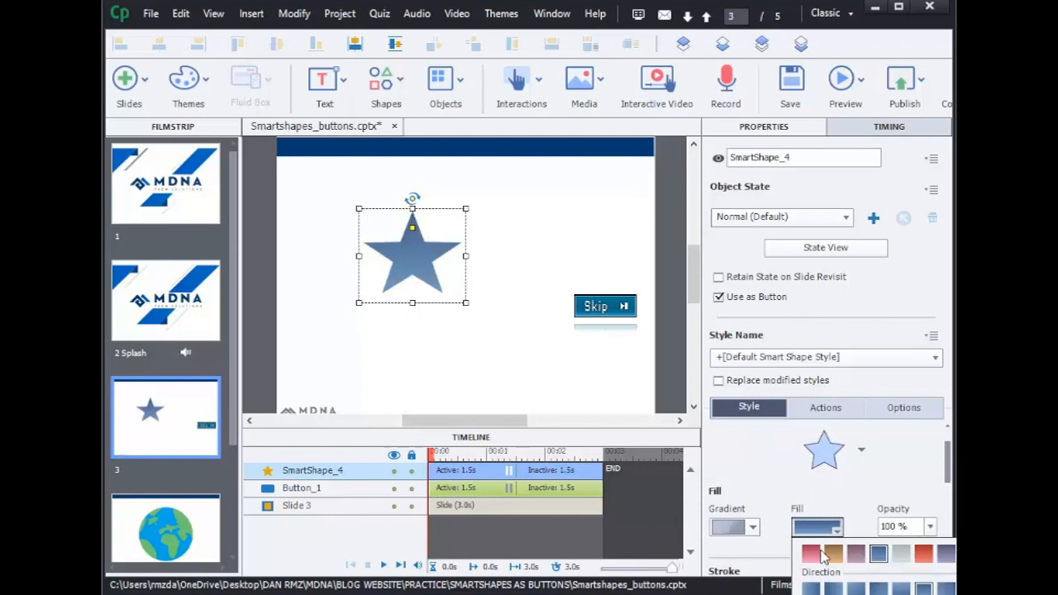
left_click(817, 554)
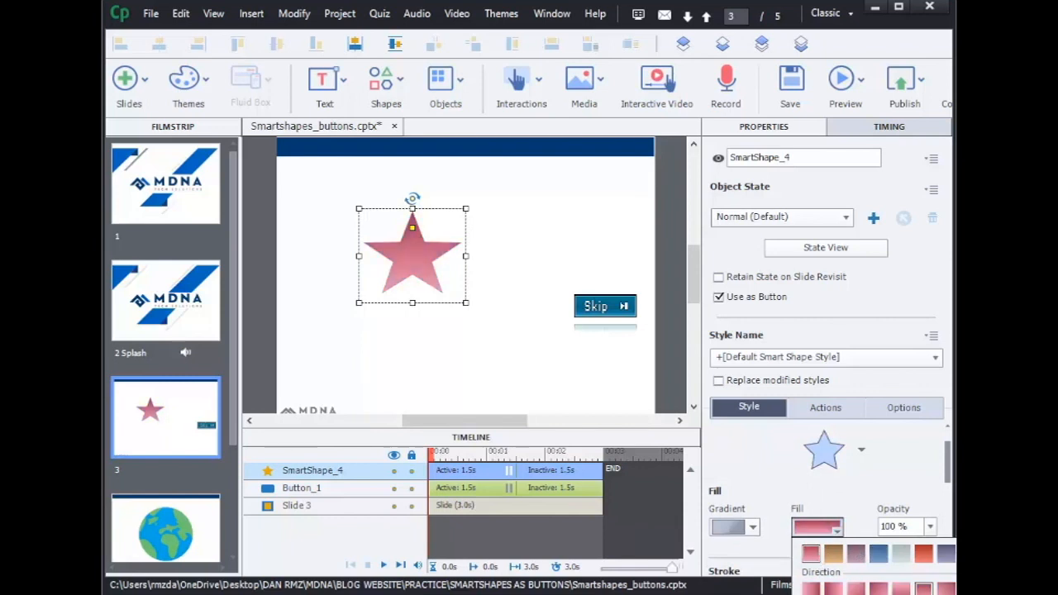
left_click(968, 554)
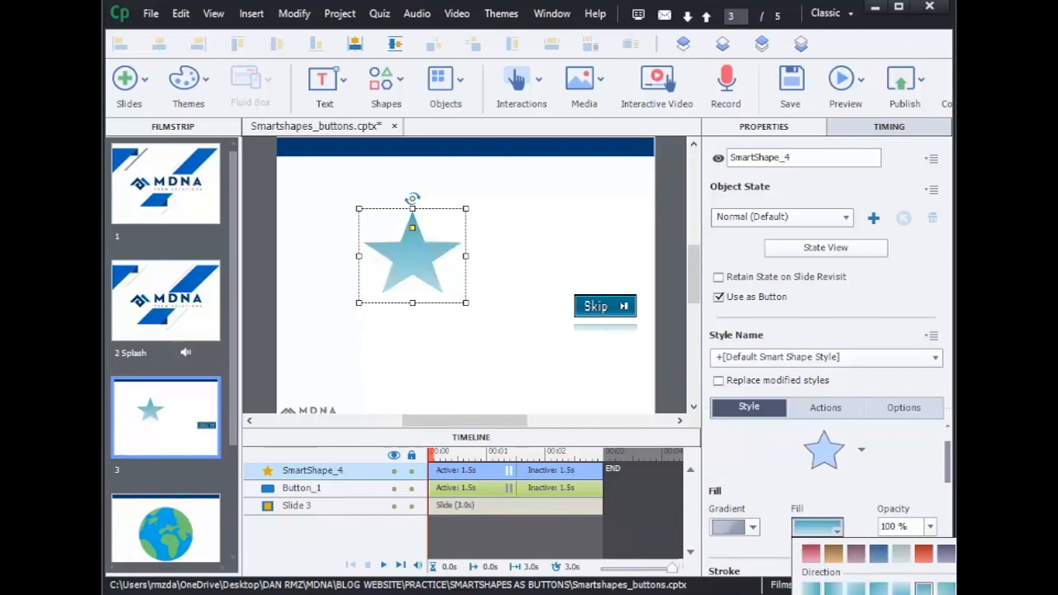
left_click(781, 506)
Step: Try an image fill on the star and switch it back to the gradient fill
scroll(777, 506, "down", 5)
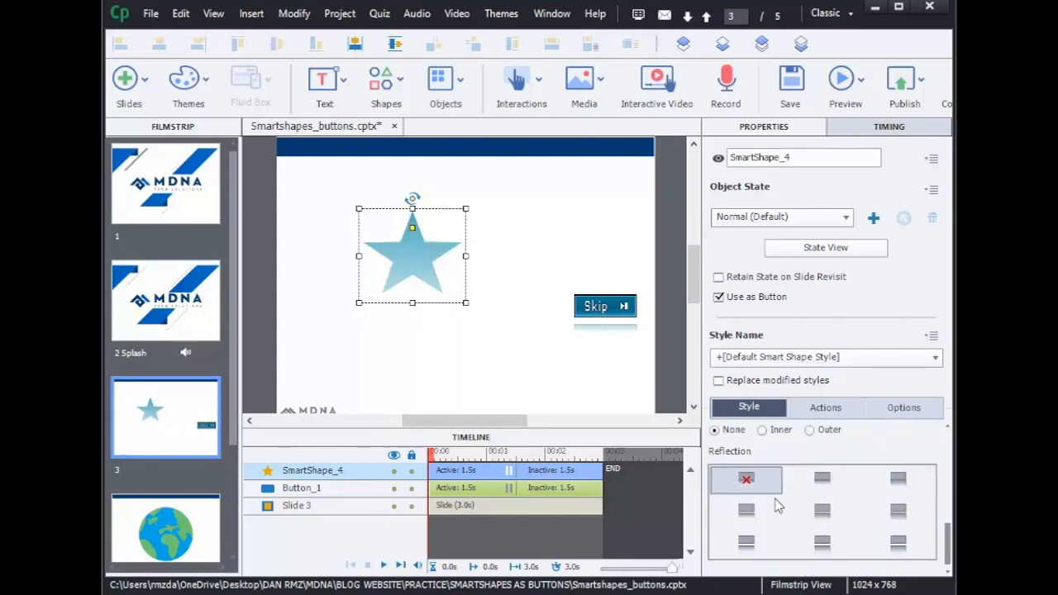
left_click_drag(949, 518, 948, 478)
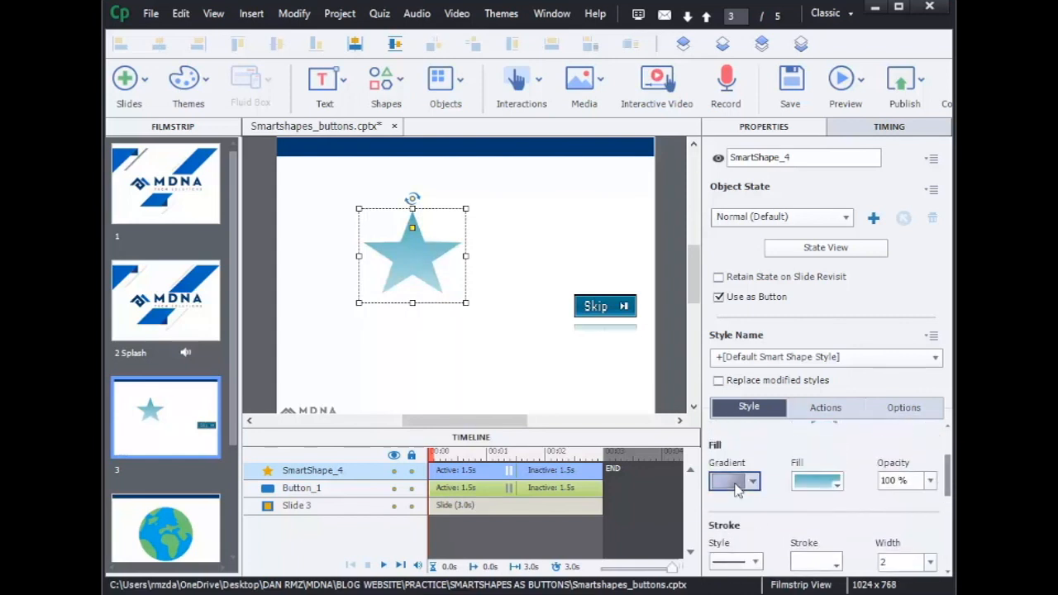
left_click(735, 488)
left_click(739, 556)
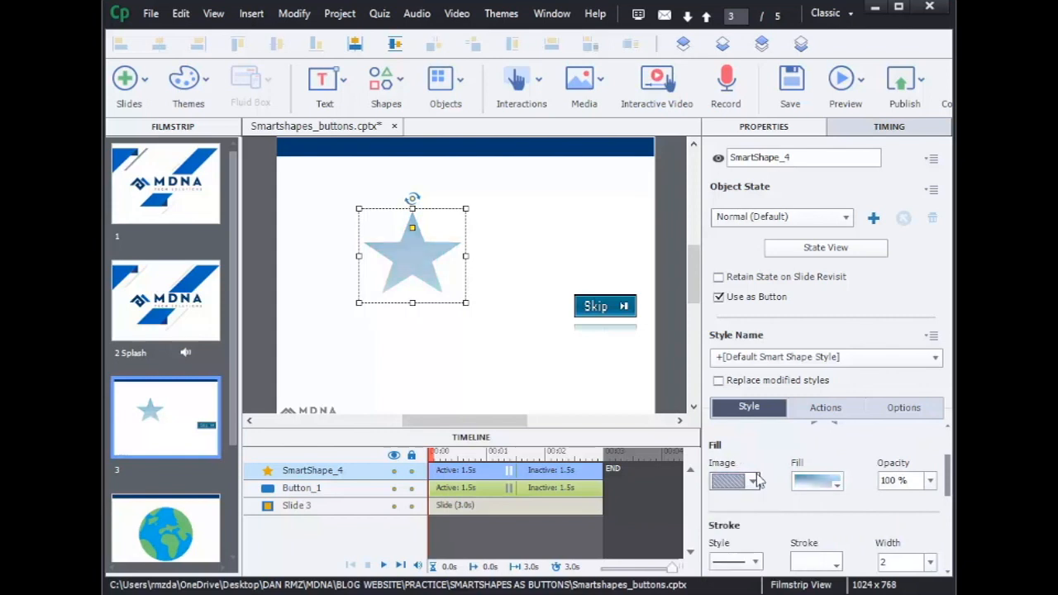
left_click(754, 482)
left_click(752, 534)
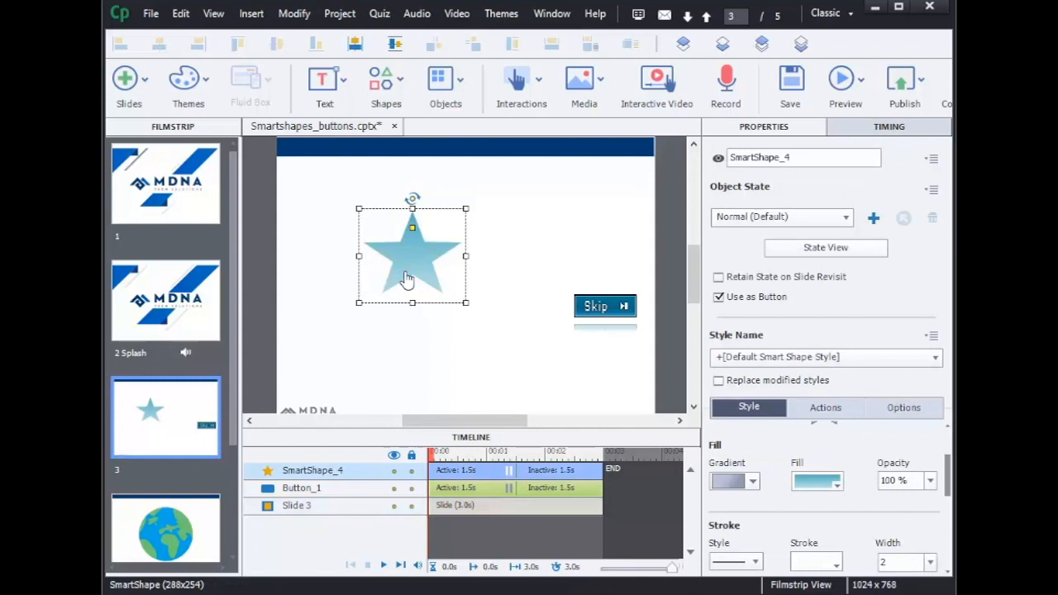
Step: Examine the On Success actions available for the globe smart shape on slide 4, and compare slides 3 and 4
left_click(161, 493)
left_click(167, 424)
left_click(175, 534)
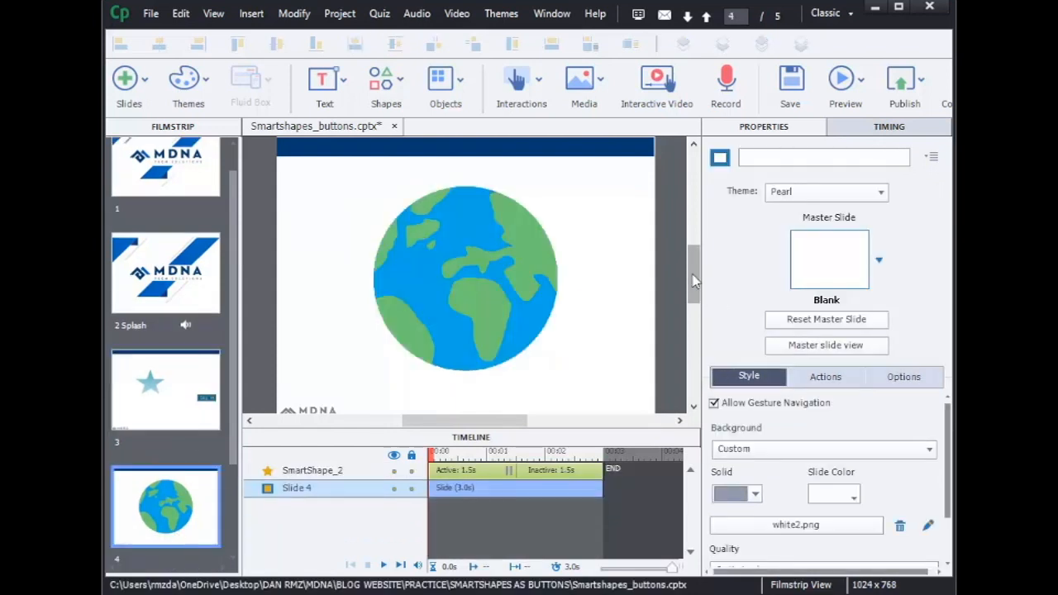
left_click_drag(694, 276, 694, 280)
left_click(521, 285)
left_click(917, 454)
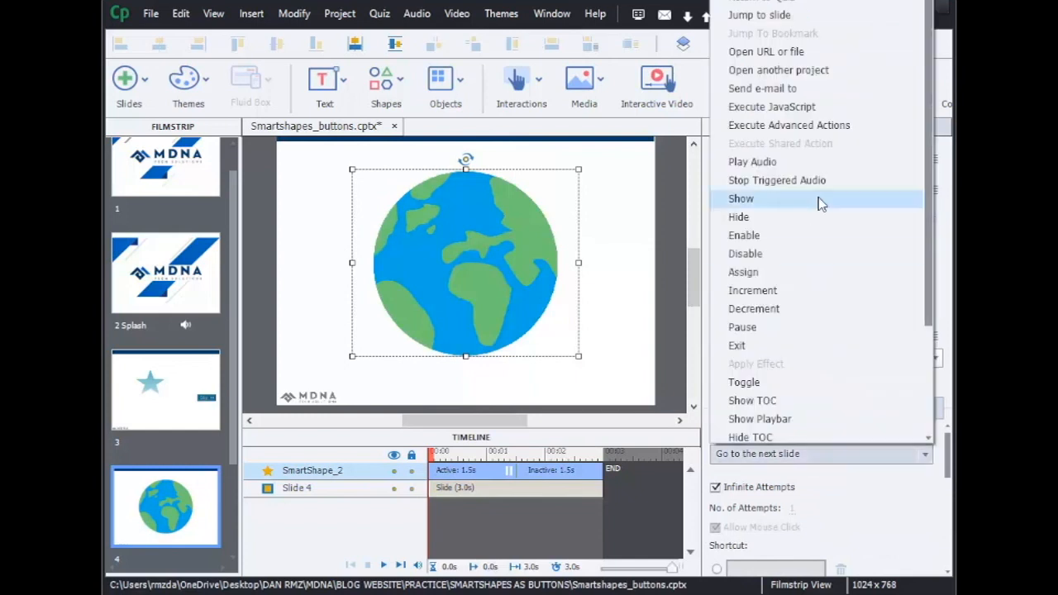
left_click(160, 447)
left_click(185, 379)
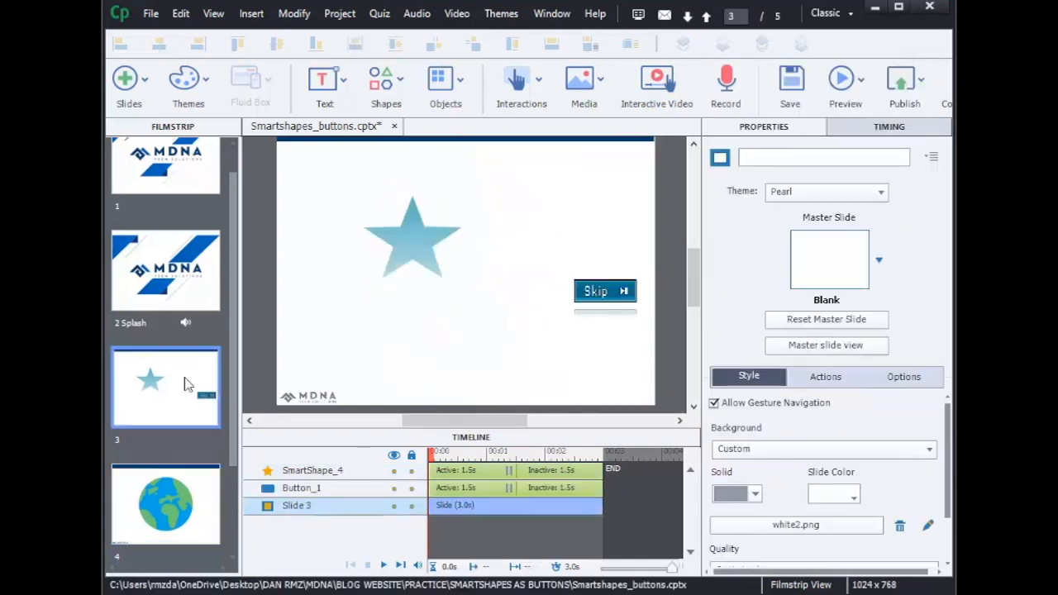
left_click(195, 546)
left_click(168, 394)
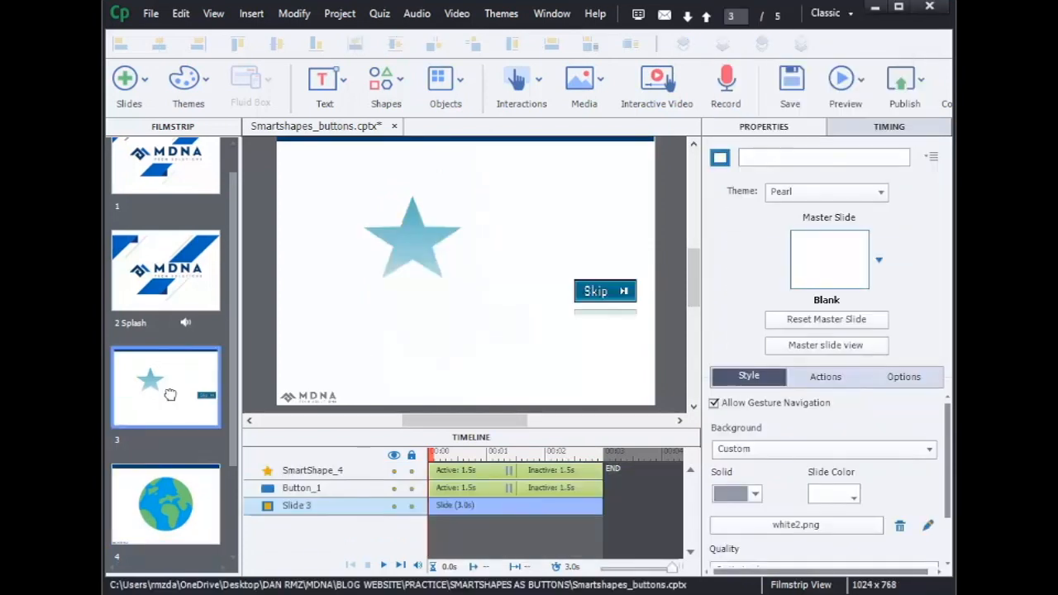
Step: On slide 4, draw a rectangle smart shape about 186 x 98 beside the globe's lower edge and change it to a rounded rectangle
left_click(173, 508)
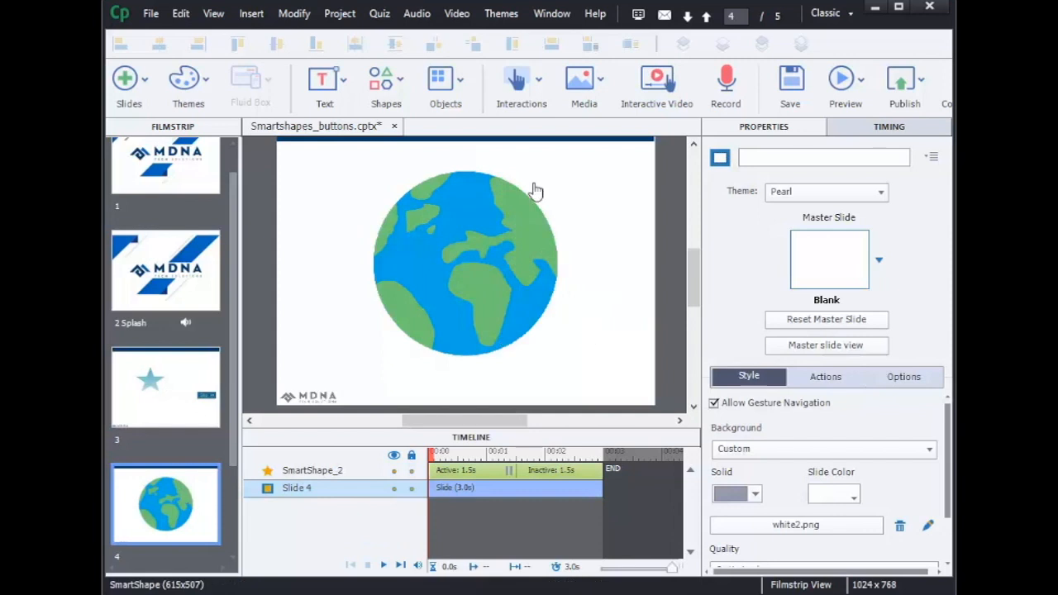
left_click(386, 83)
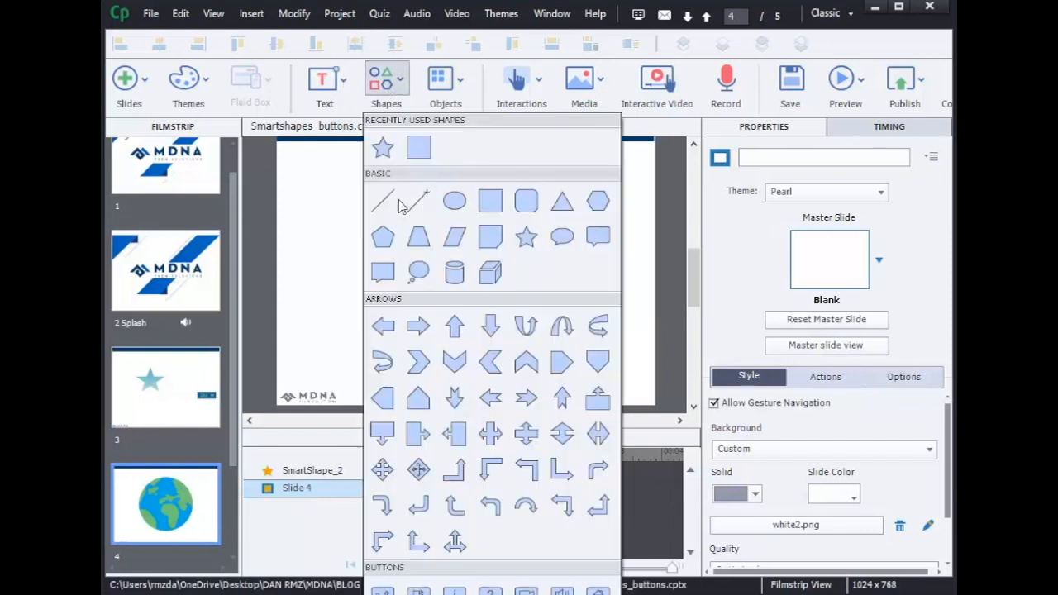
left_click(419, 147)
left_click_drag(567, 357, 635, 390)
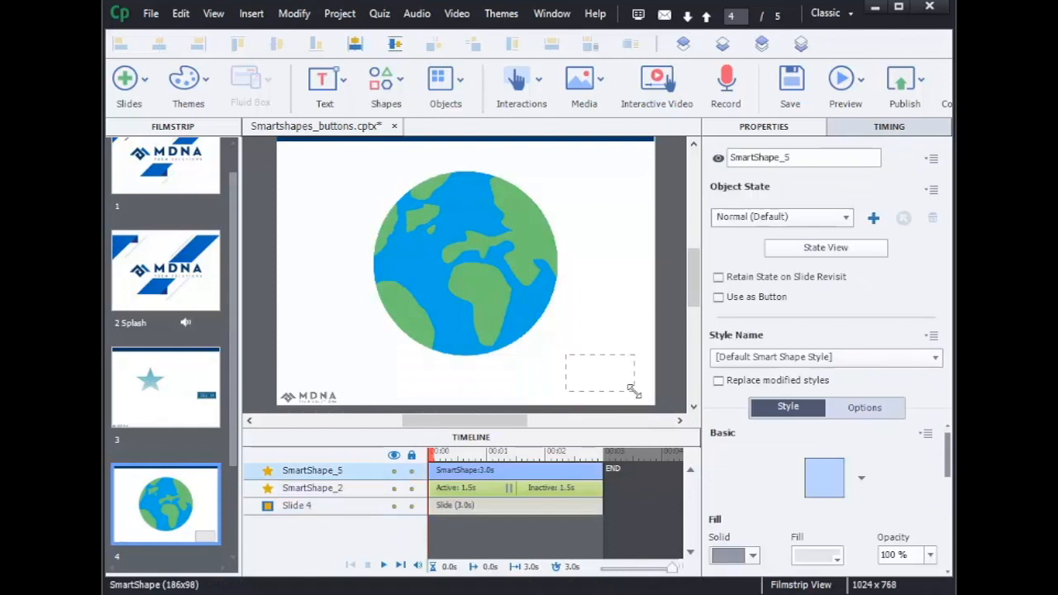
left_click(862, 477)
left_click(888, 519)
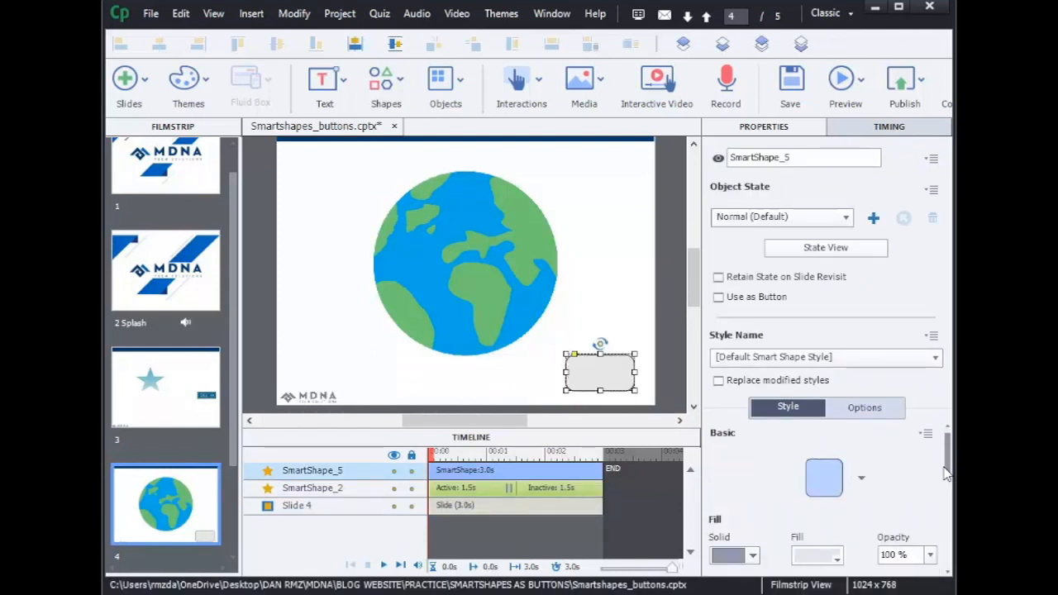
Step: Fill the rounded rectangle with solid teal and set its stroke width to 0
left_click_drag(949, 473, 949, 510)
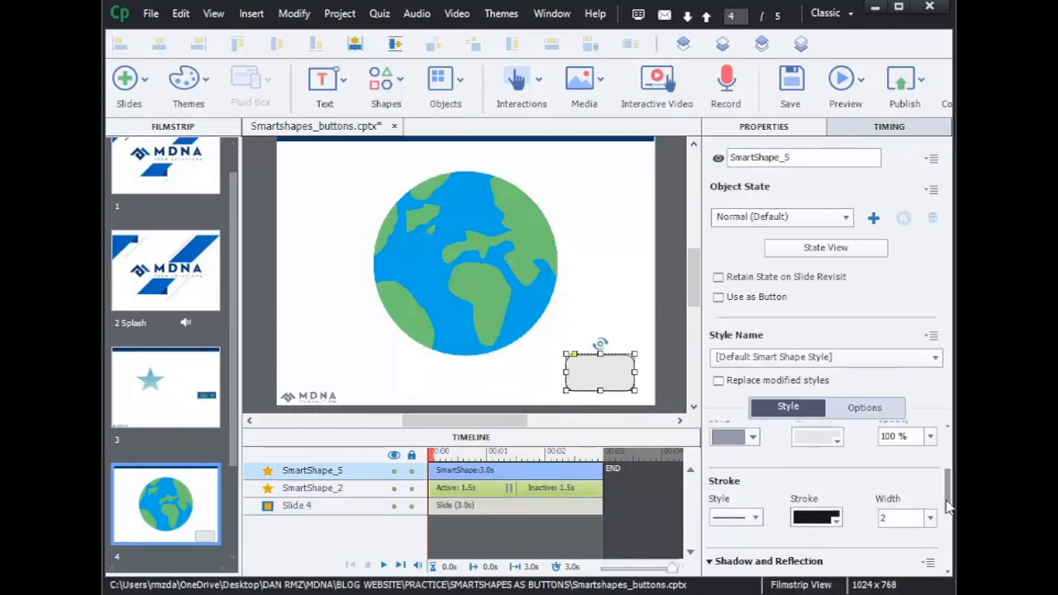
left_click(826, 441)
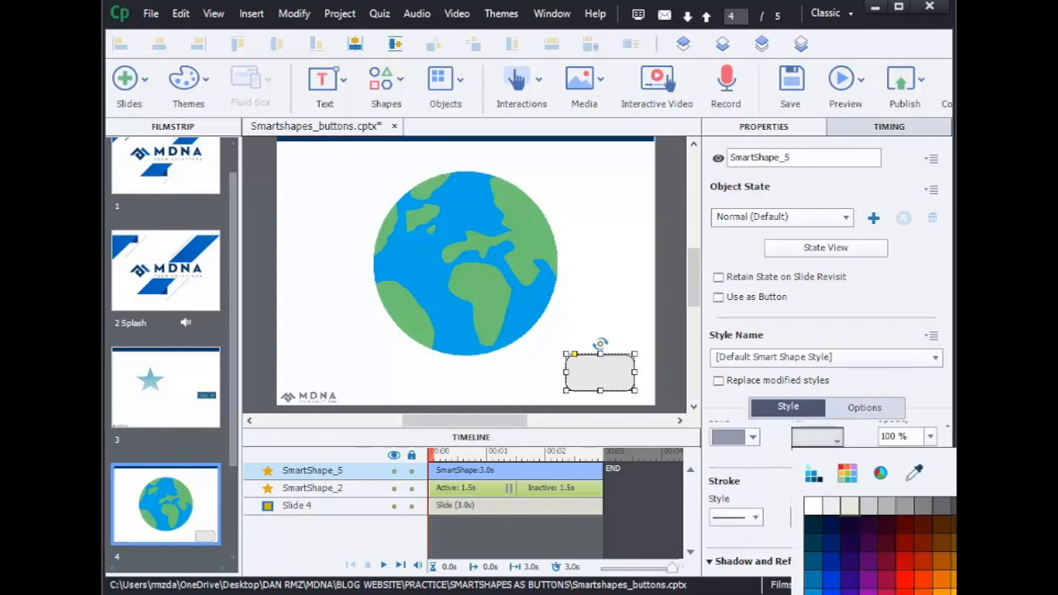
left_click(814, 582)
left_click(817, 438)
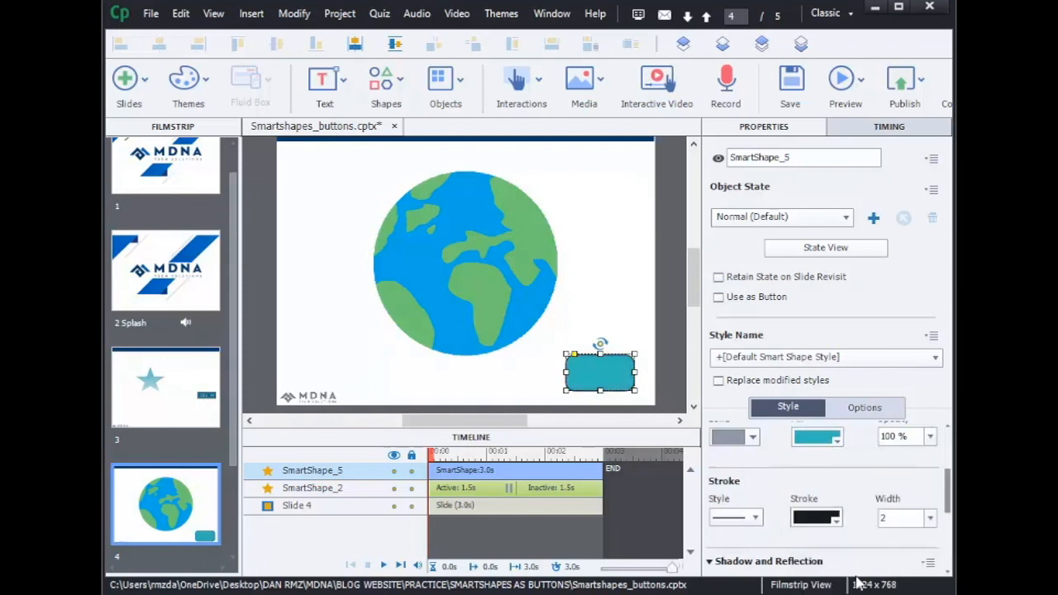
left_click(837, 518)
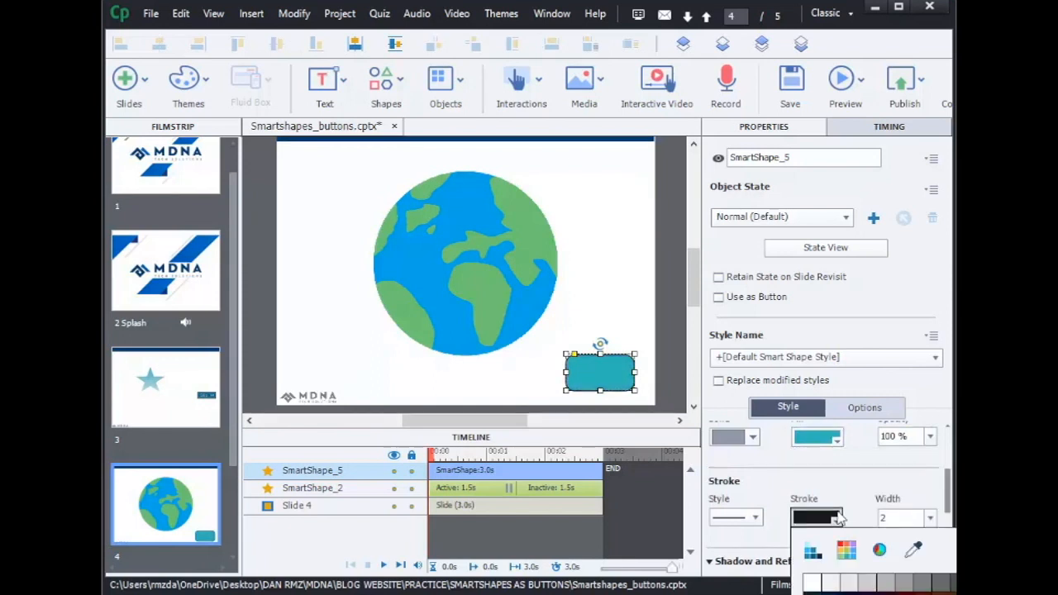
double_click(904, 515)
type("0")
key("Return")
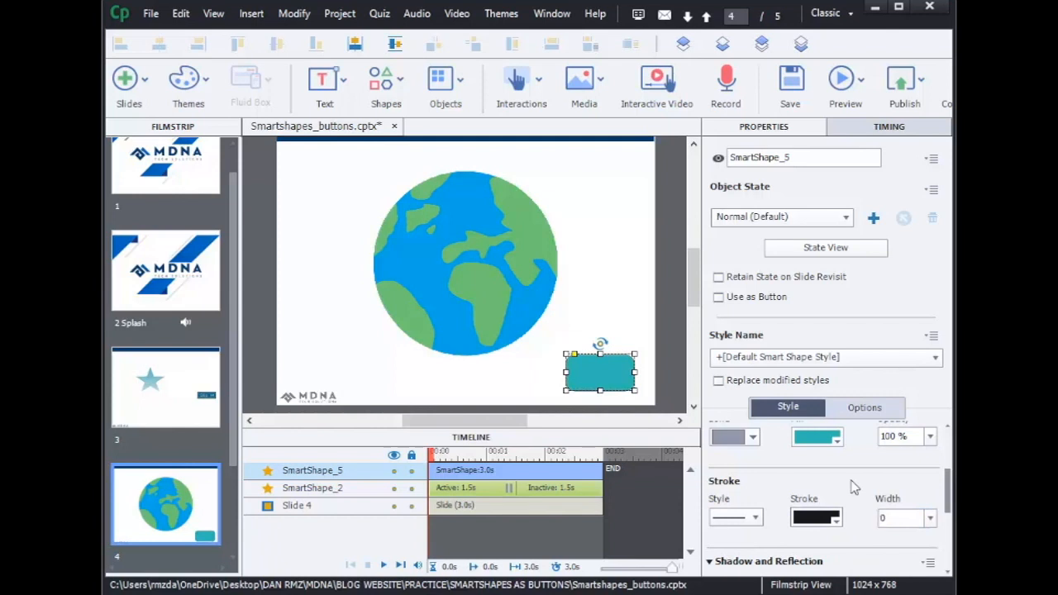
Step: Label the rounded rectangle EXIT and format the text in Alfa Slab One at size 36
double_click(596, 371)
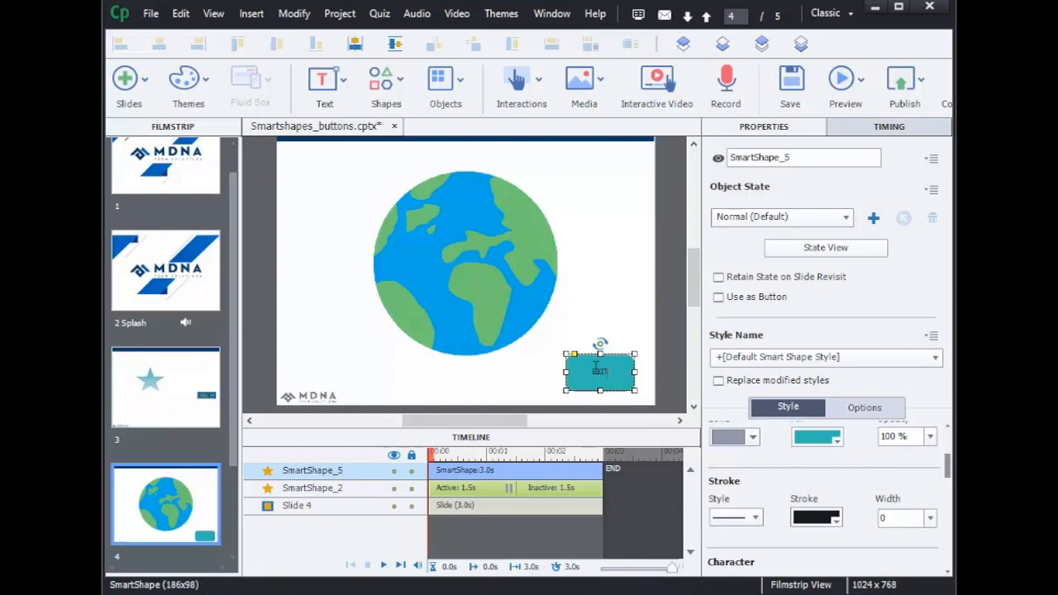
left_click_drag(632, 372, 589, 372)
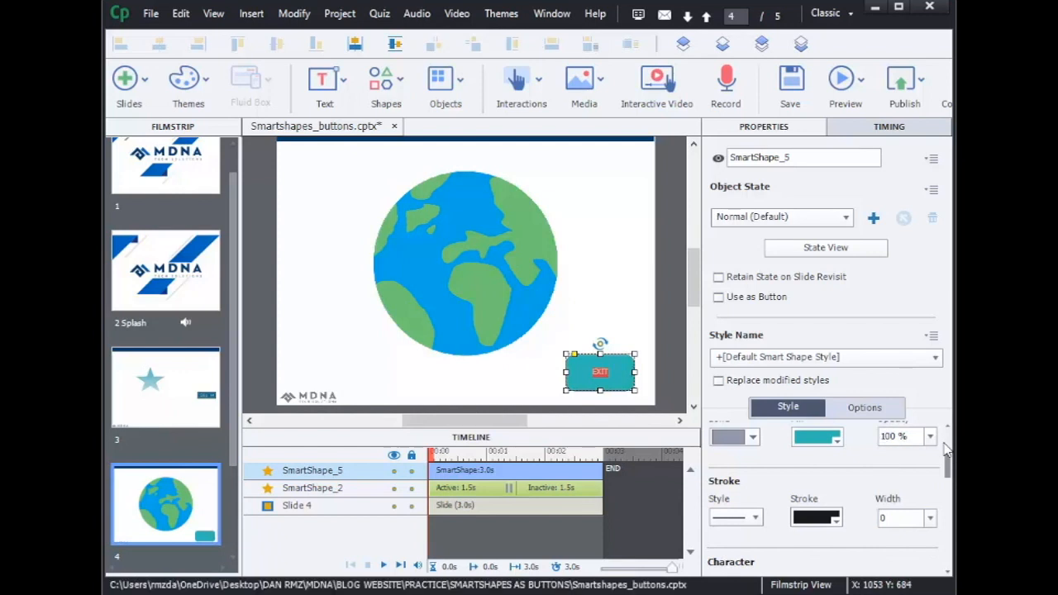
left_click_drag(950, 470, 951, 491)
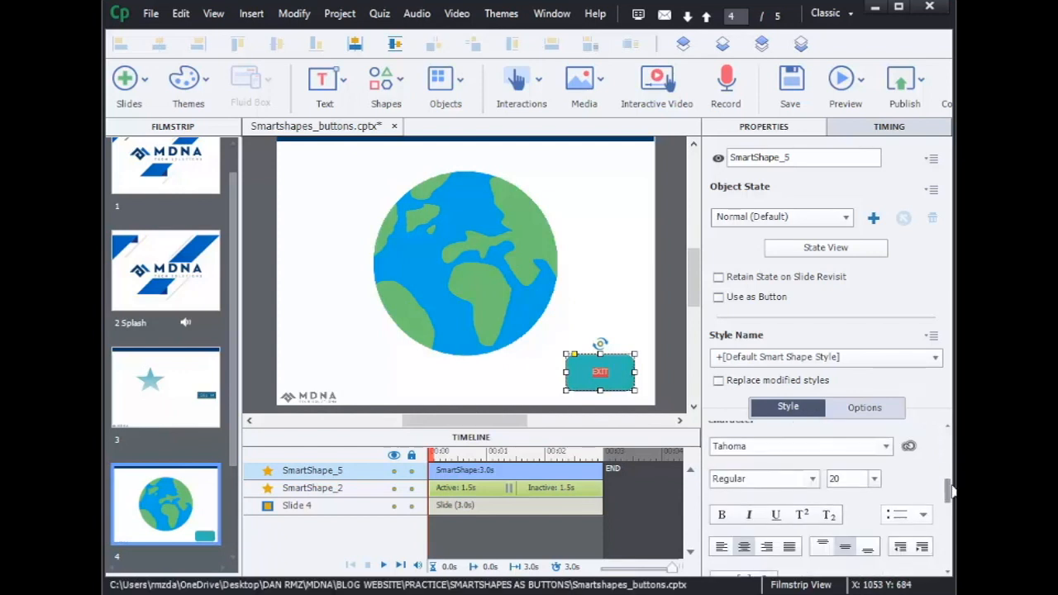
left_click(887, 448)
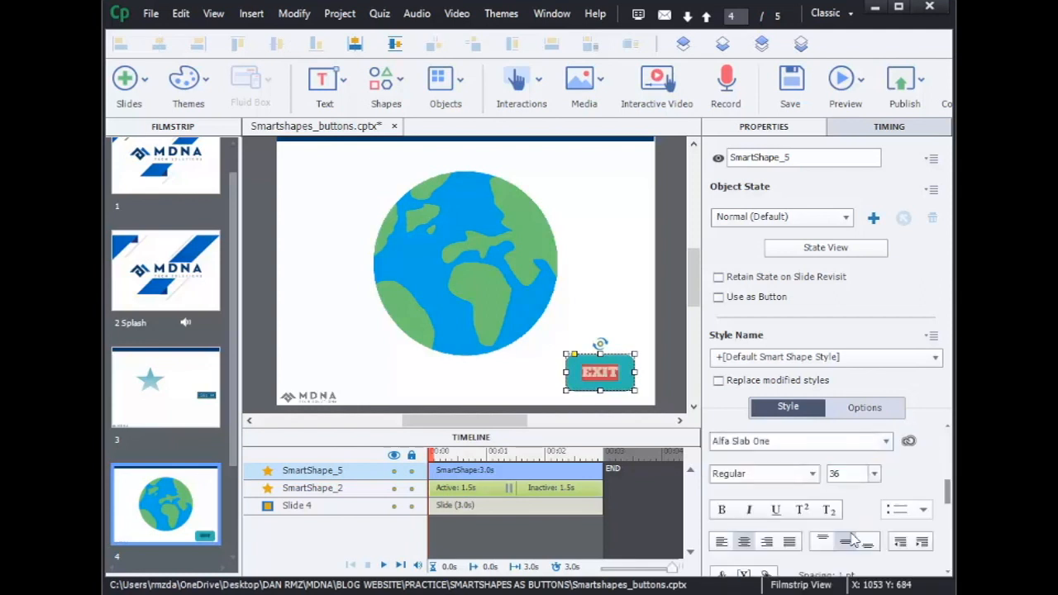
Step: Colour the EXIT label text red and deselect the shape
left_click_drag(950, 493, 950, 512)
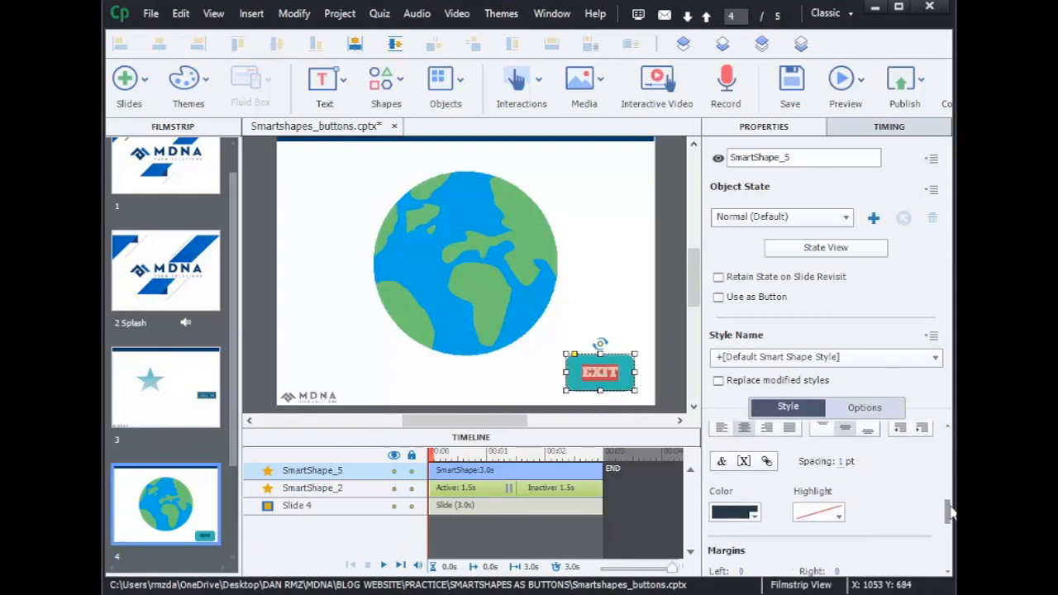
left_click(735, 512)
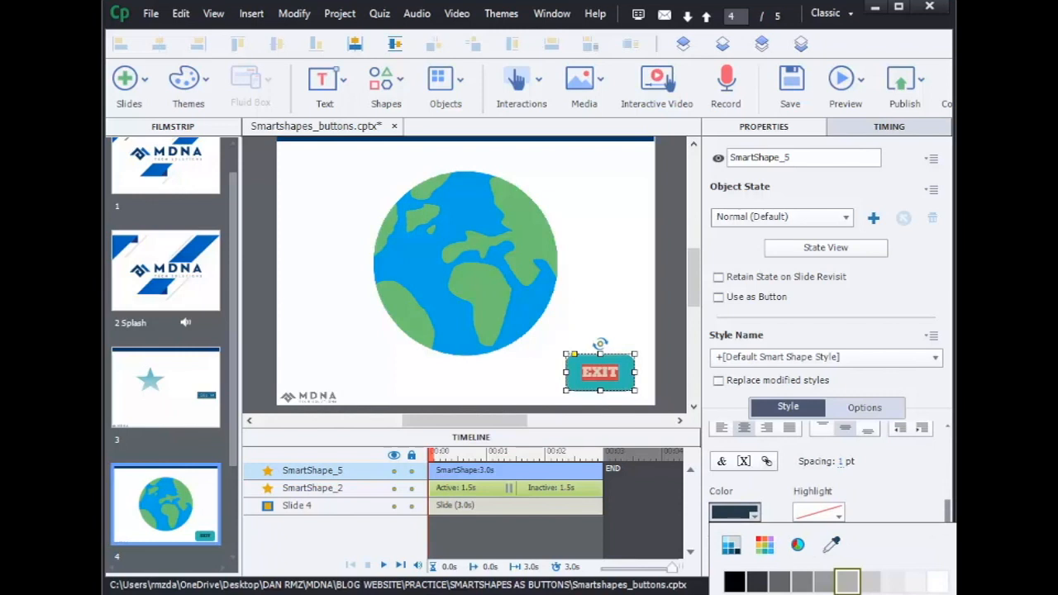
left_click(848, 582)
left_click(612, 318)
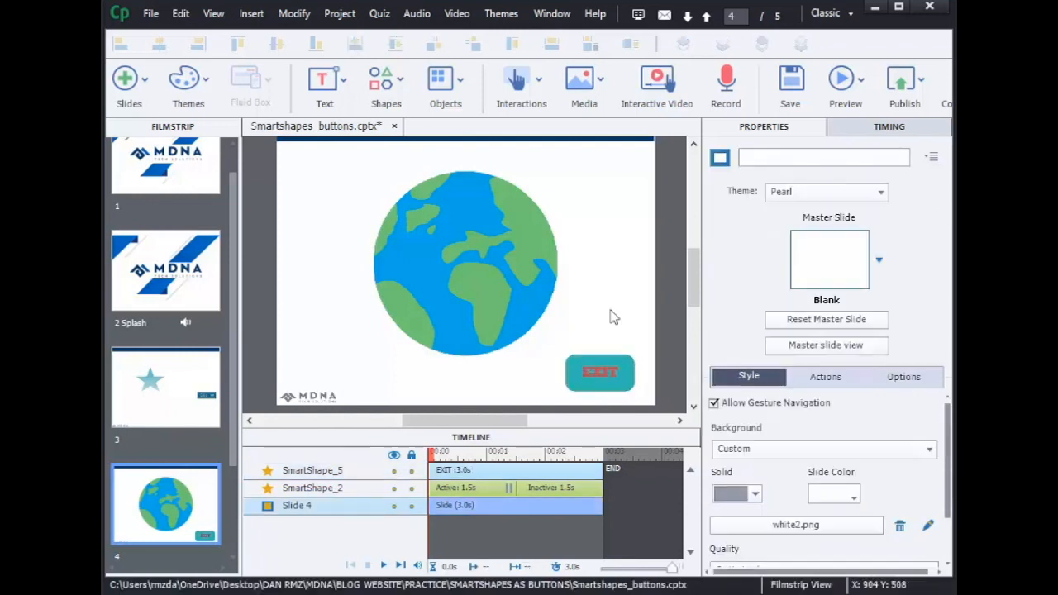
Step: Make the EXIT smart shape usable as a button and look through its available On Success actions
left_click(612, 378)
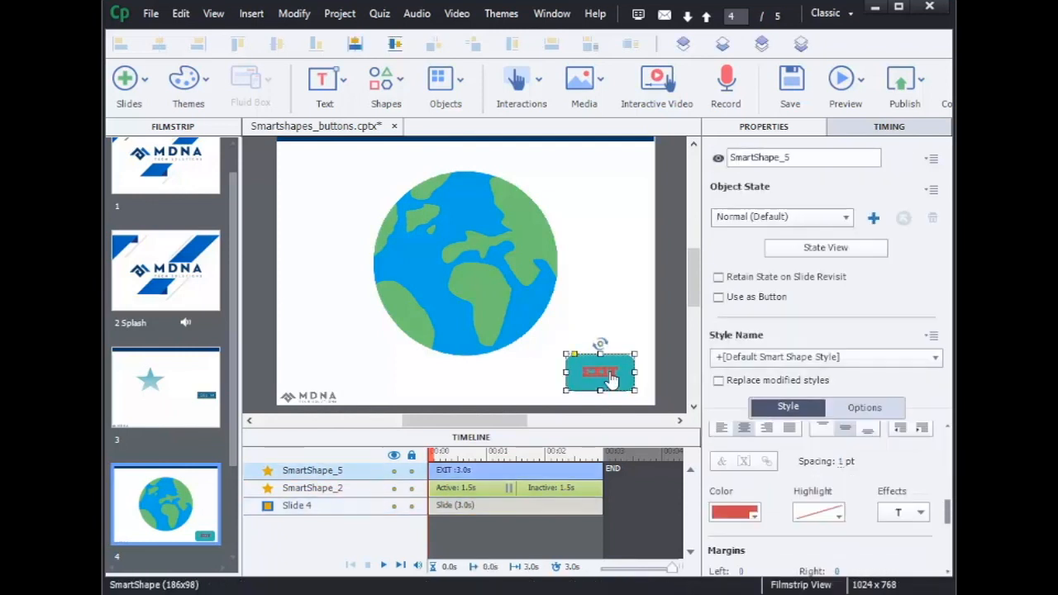
left_click(718, 299)
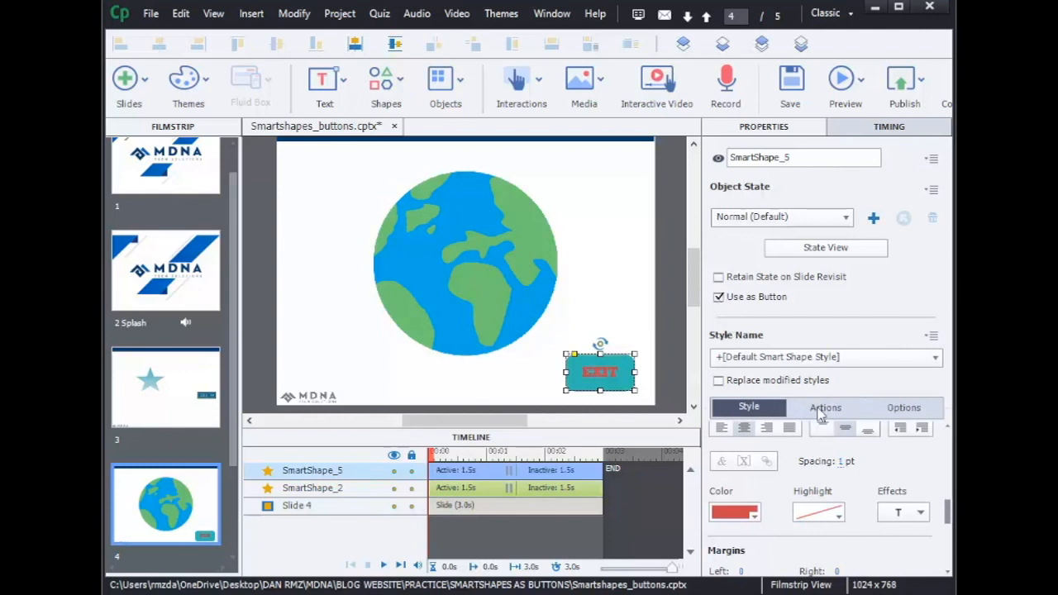
left_click(821, 410)
scroll(947, 418, "up", 1)
left_click(860, 454)
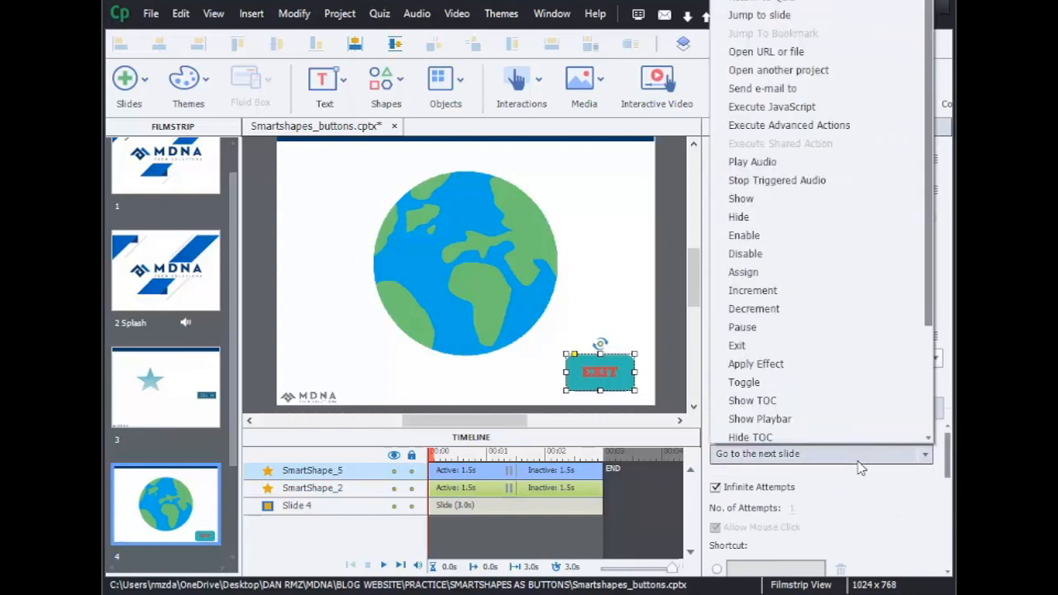
scroll(862, 295, "down", 1)
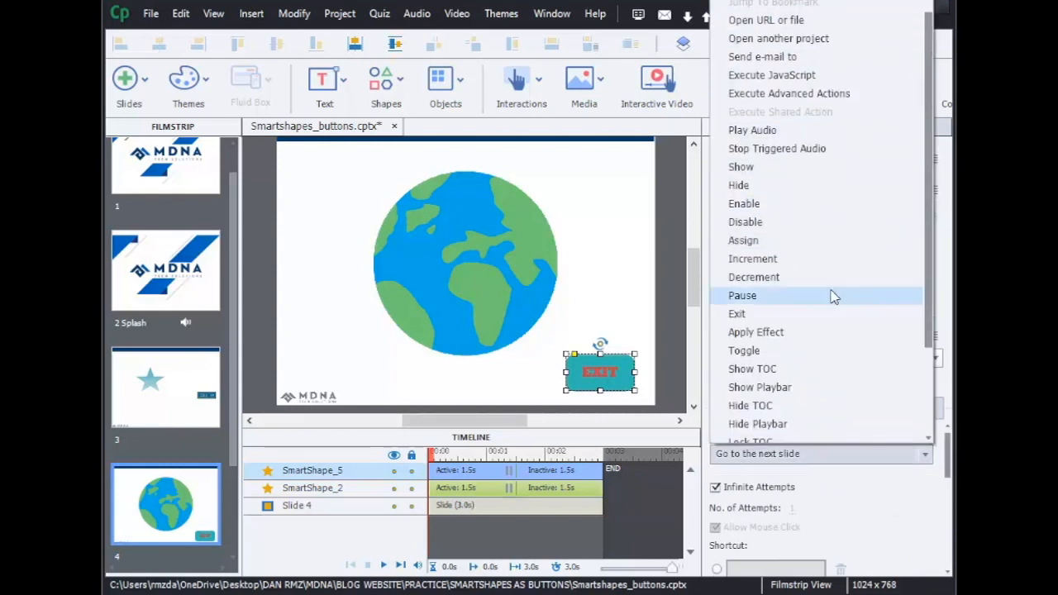
left_click(248, 304)
Step: Return to slide 3 and examine the Skip button's properties and actions
left_click(161, 285)
left_click(161, 392)
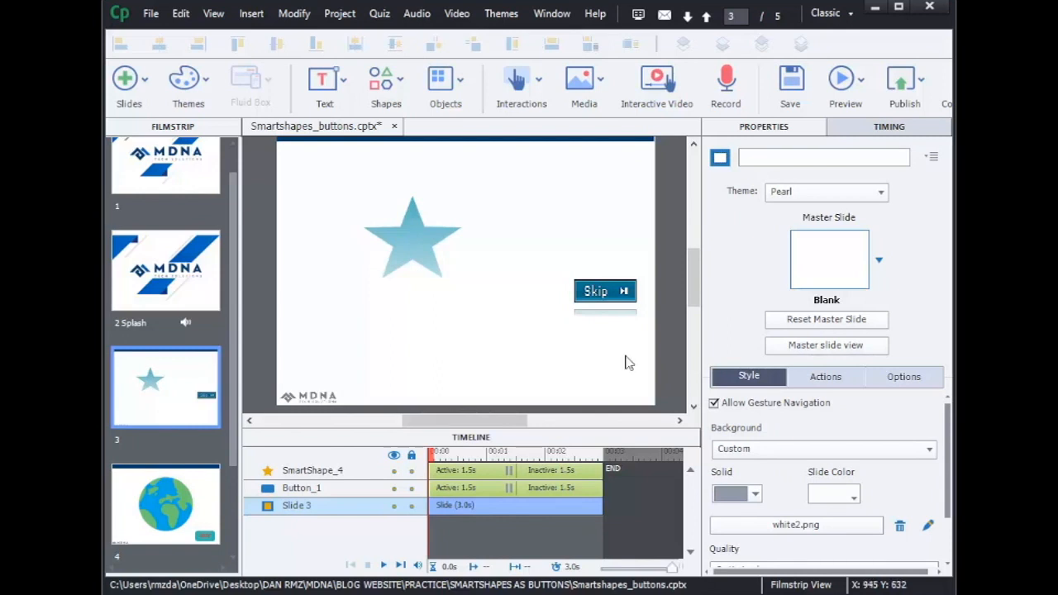
left_click(603, 289)
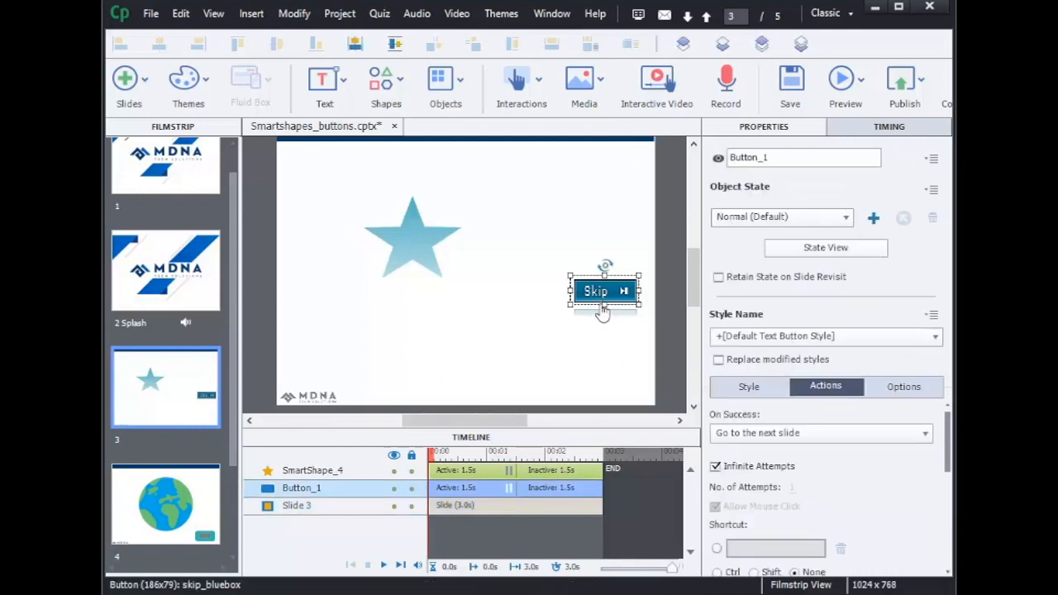
left_click(543, 220)
left_click(620, 292)
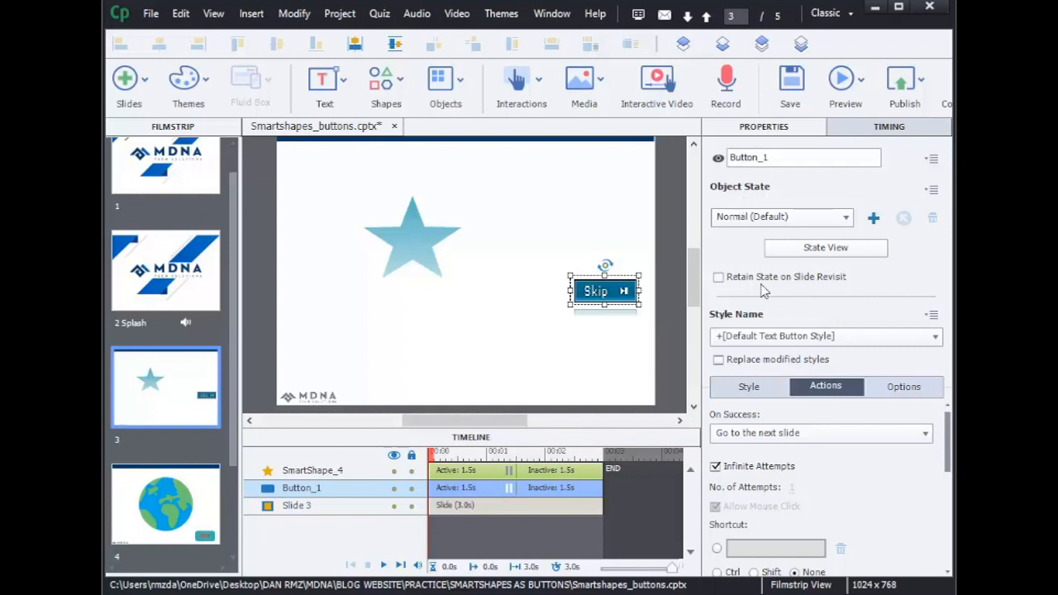
Step: Open the Skip button's state view and compare its Normal, RollOver and Down states
left_click(855, 252)
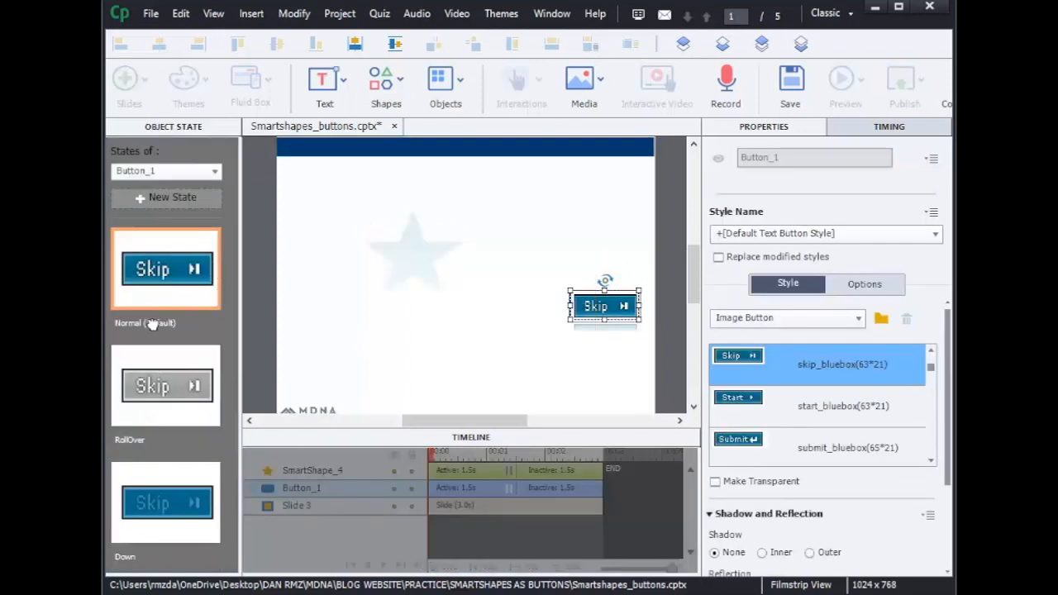
left_click(199, 399)
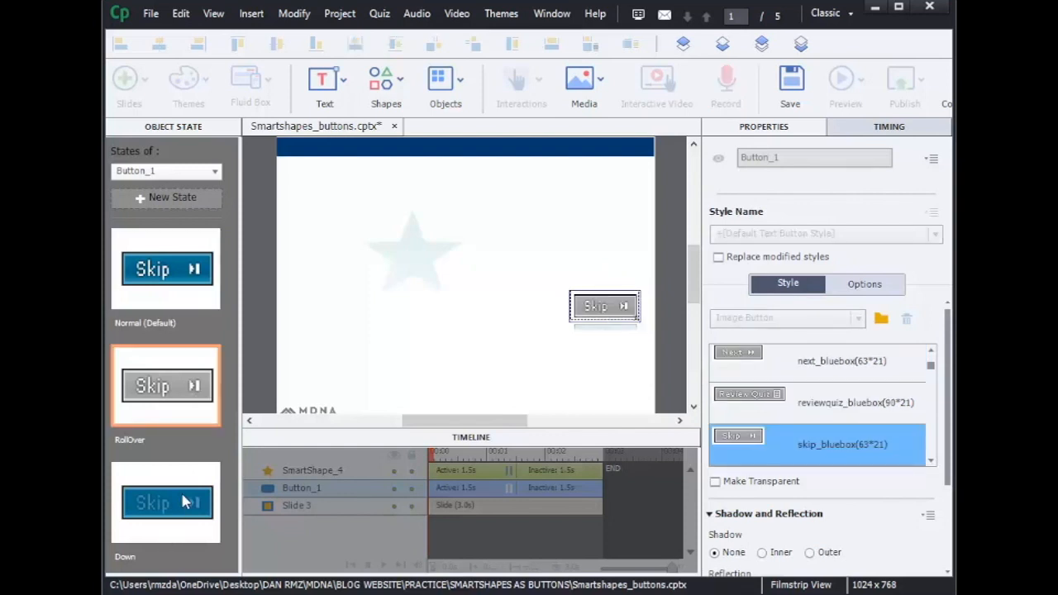
left_click(185, 502)
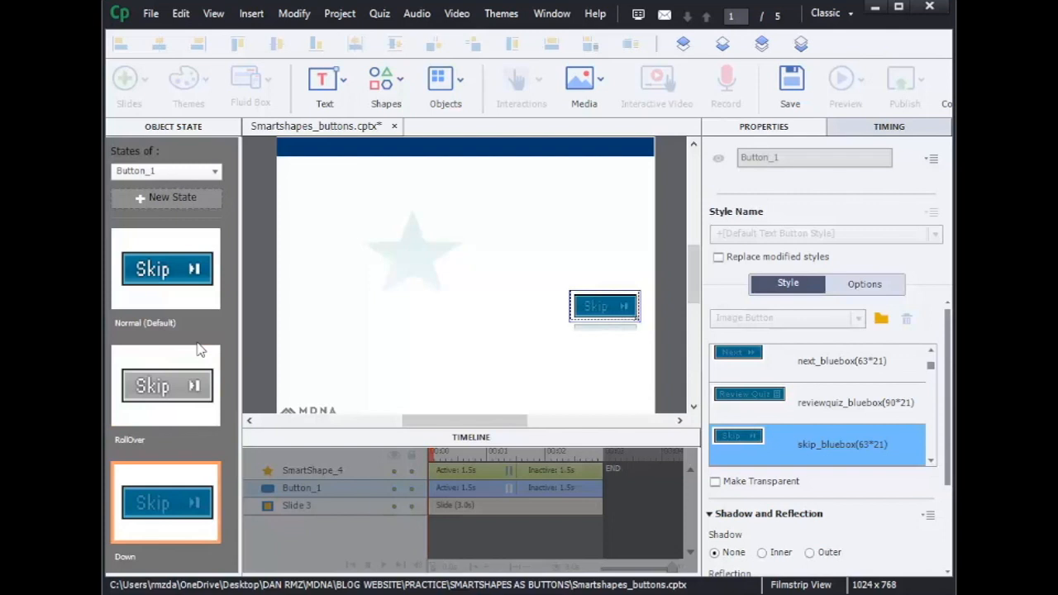
left_click(166, 400)
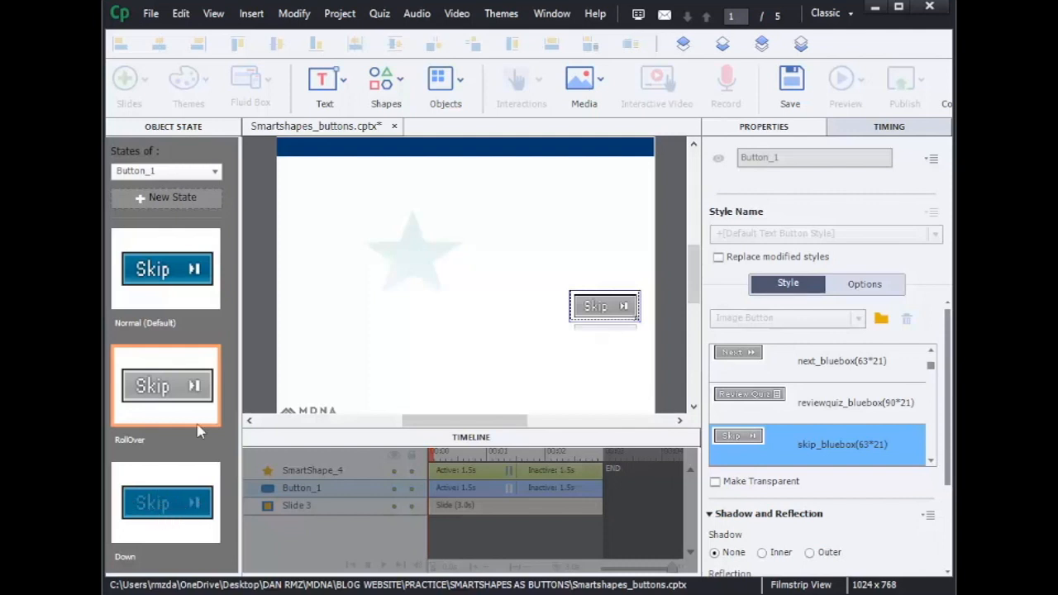
left_click(198, 291)
left_click(188, 390)
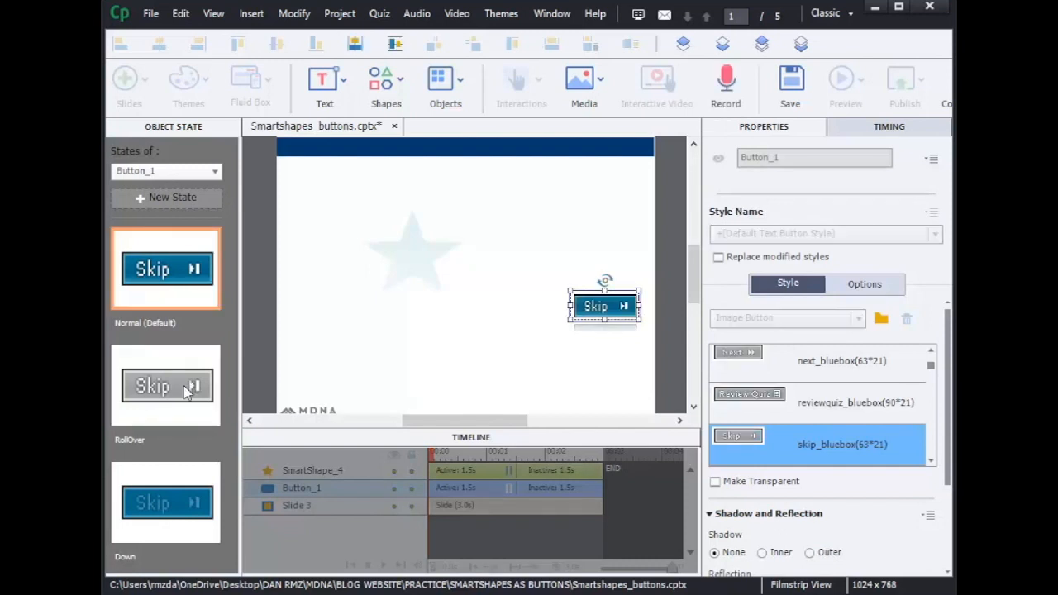
left_click(198, 523)
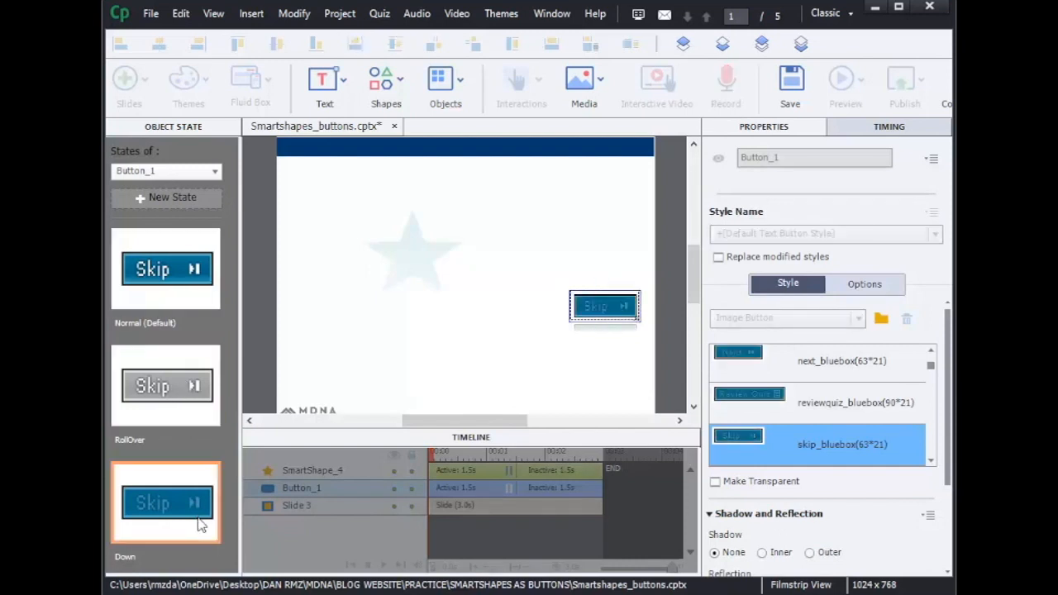
left_click(211, 418)
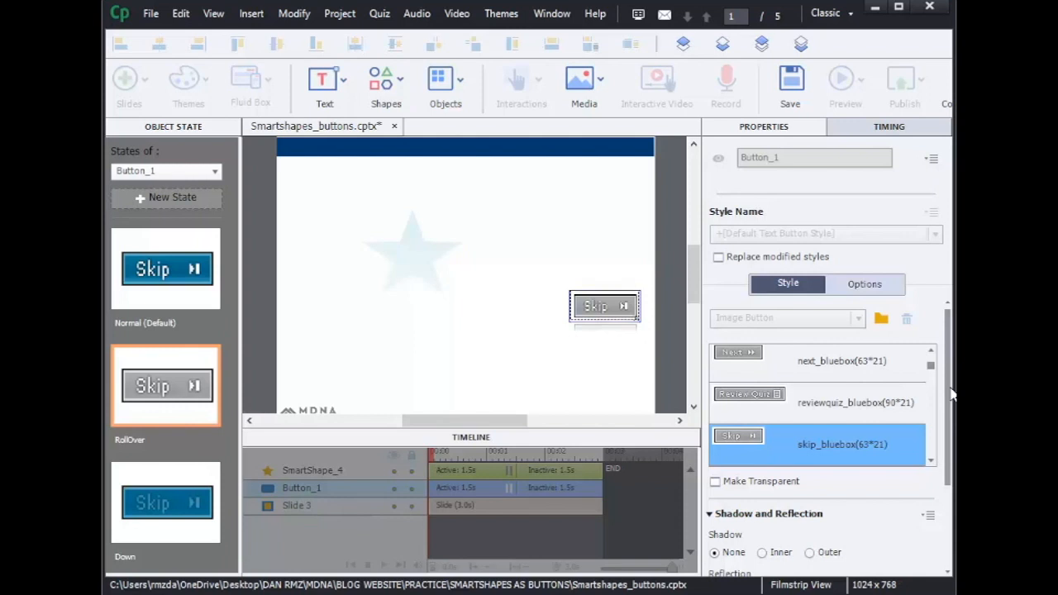
Step: Switch the state view to the star smart shape and look through its Down, RollOver and Normal states
left_click(198, 170)
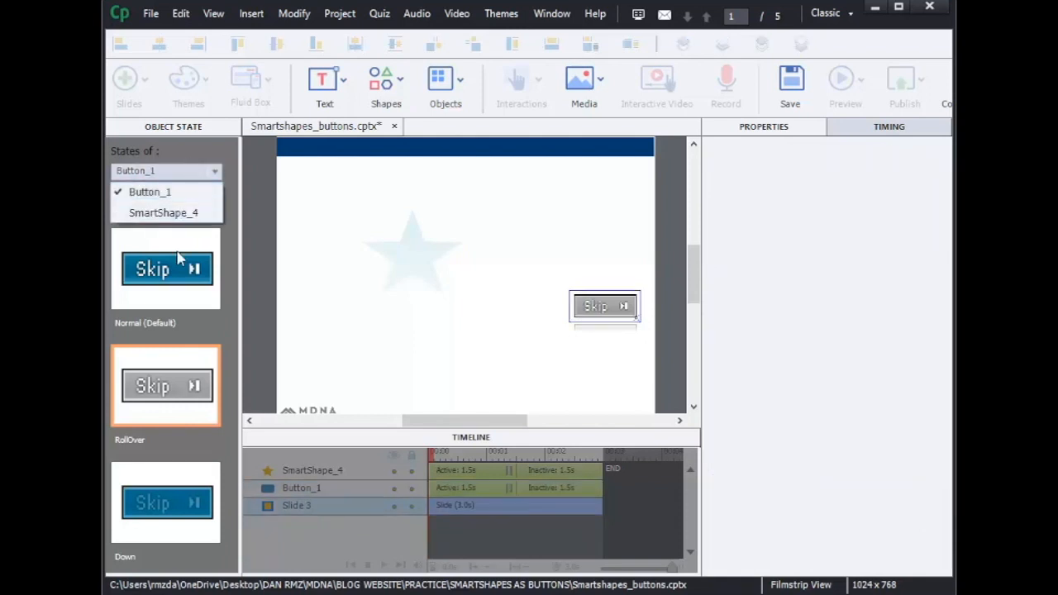
left_click(162, 212)
left_click(173, 483)
left_click(184, 402)
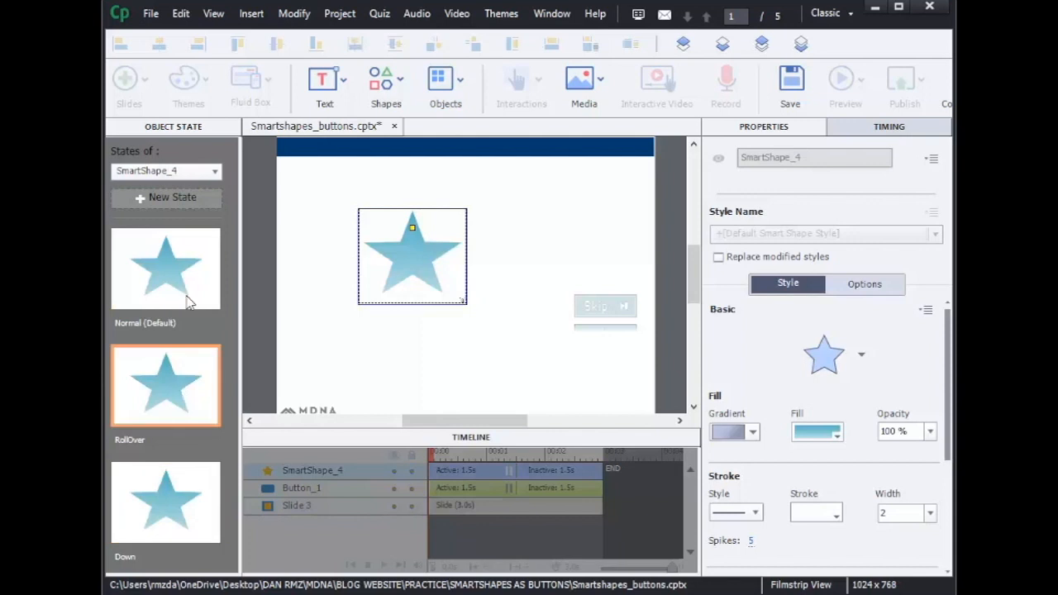
left_click(189, 298)
Step: Change the star's RollOver state to a parallelogram with a solid blue fill
left_click(195, 380)
left_click(868, 357)
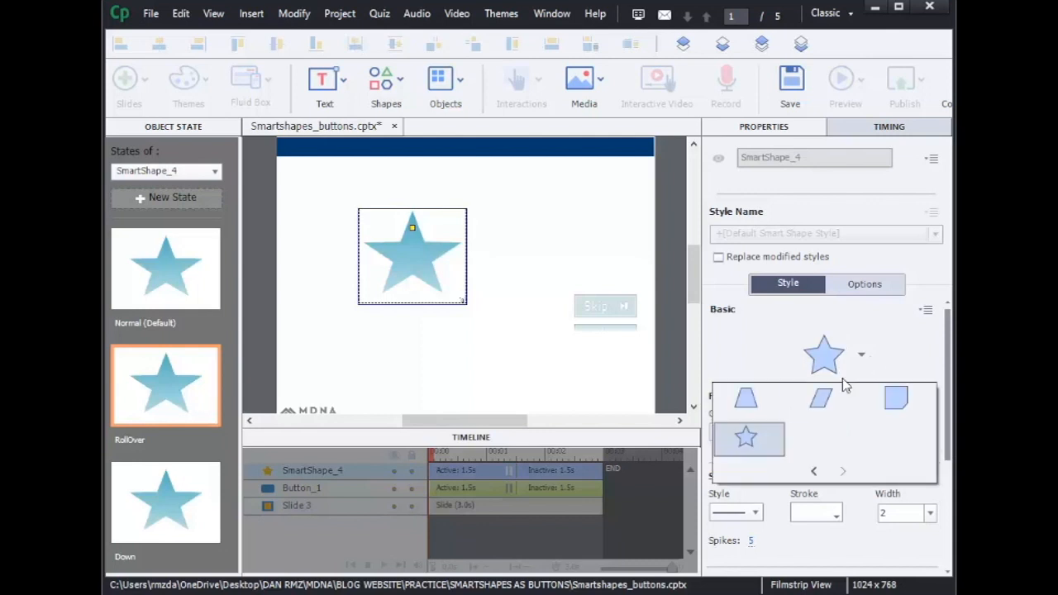
left_click(829, 400)
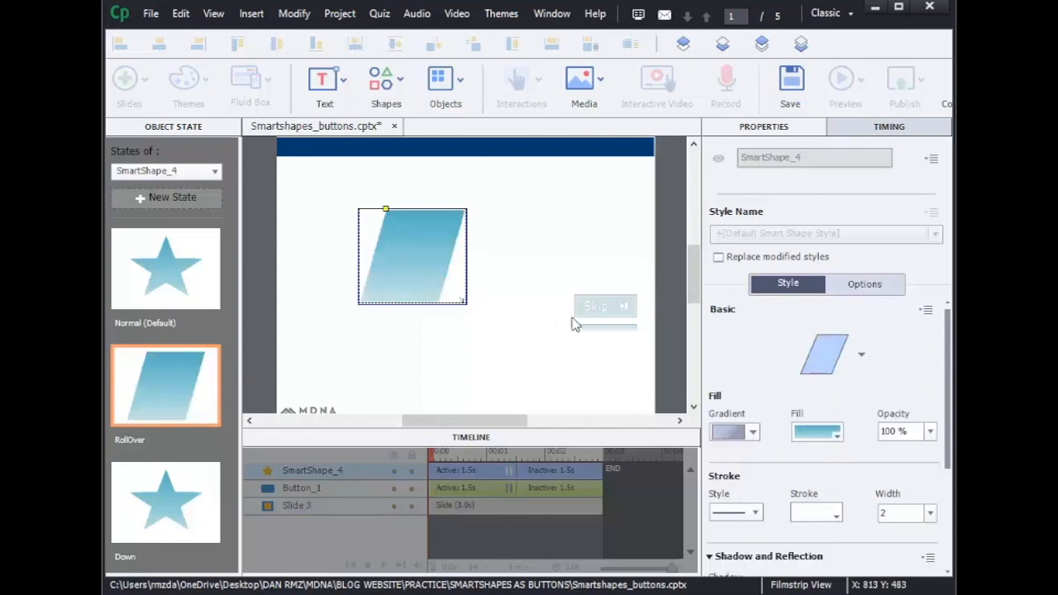
left_click(754, 433)
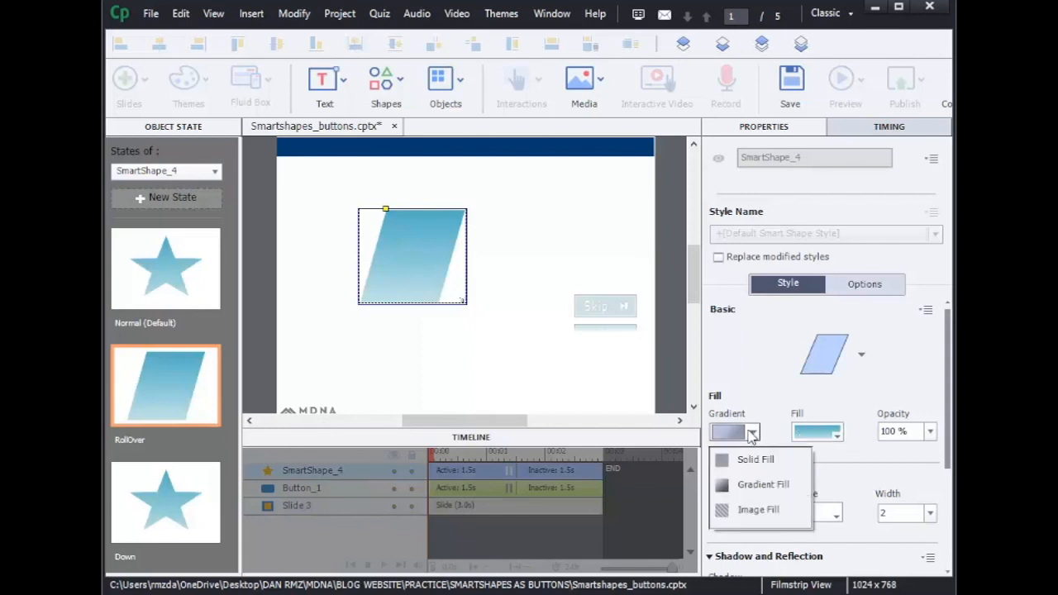
left_click(756, 455)
left_click(837, 434)
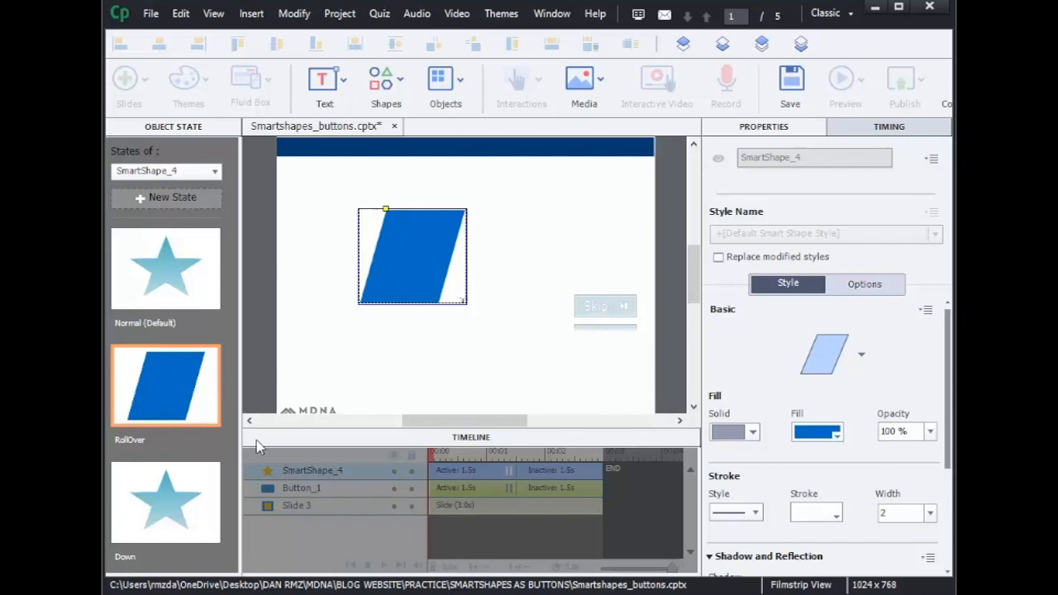
Step: Change the shape of the star's Down state to a hexagon
left_click(197, 514)
left_click(838, 342)
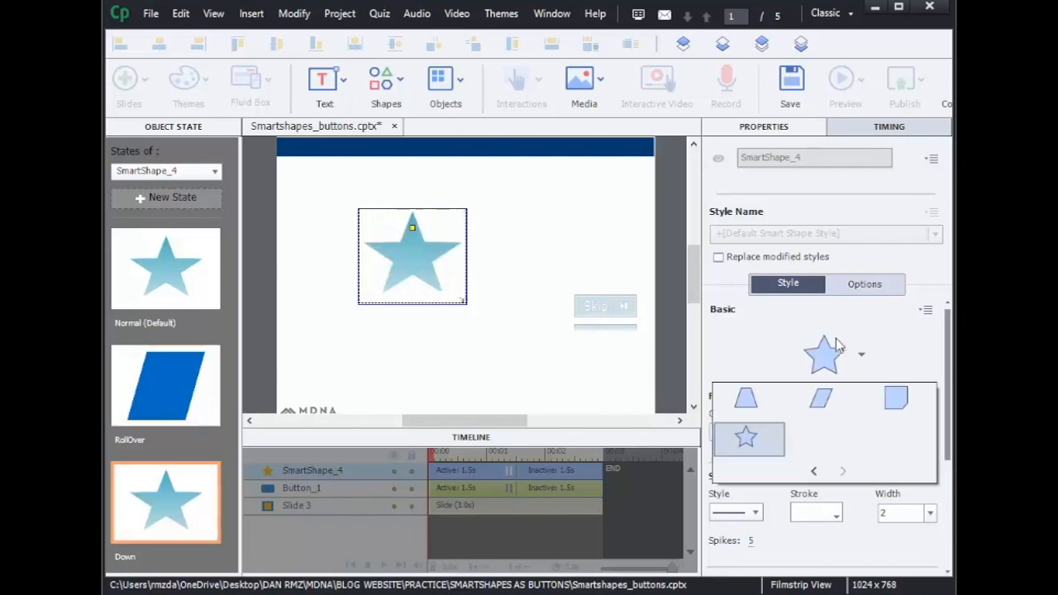
left_click(898, 399)
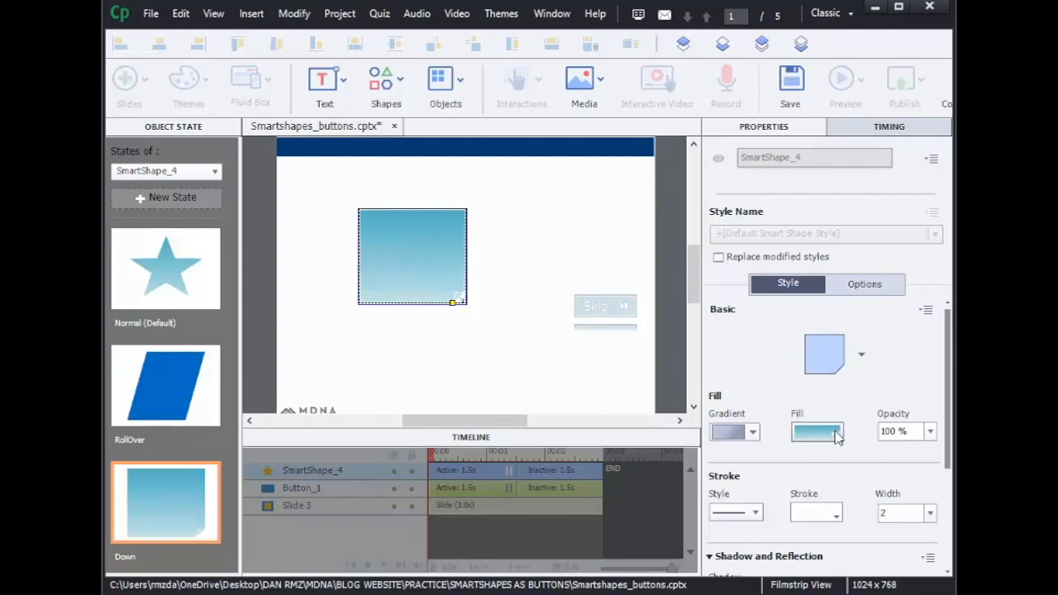
left_click(861, 356)
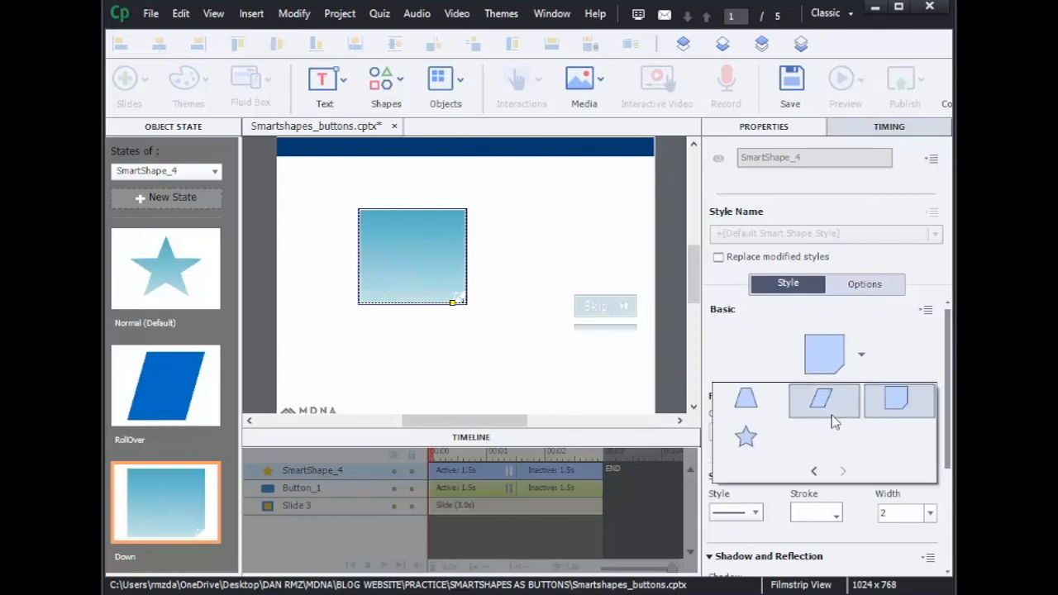
left_click(814, 472)
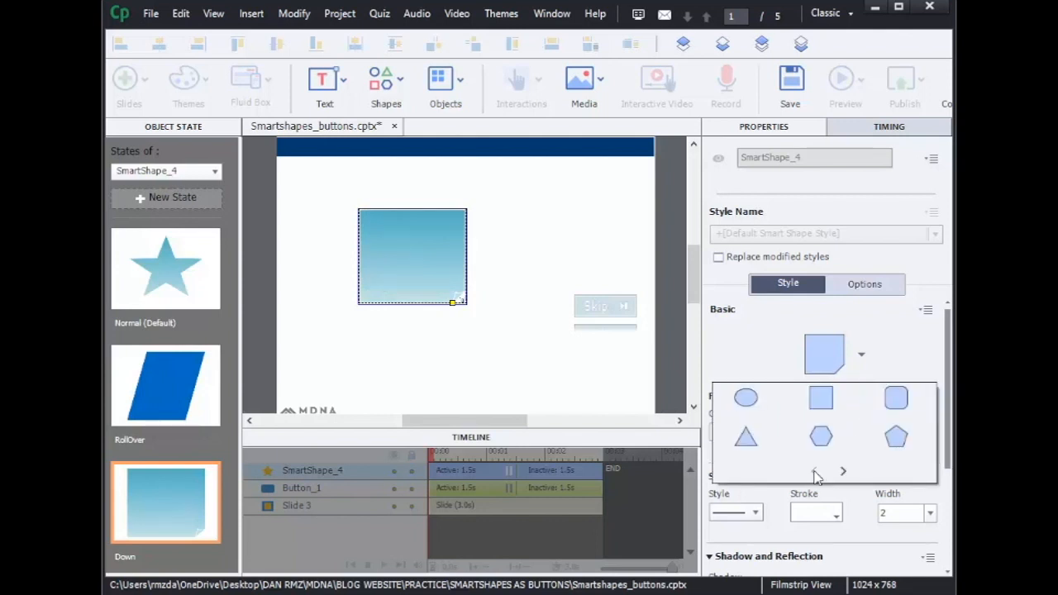
left_click(823, 442)
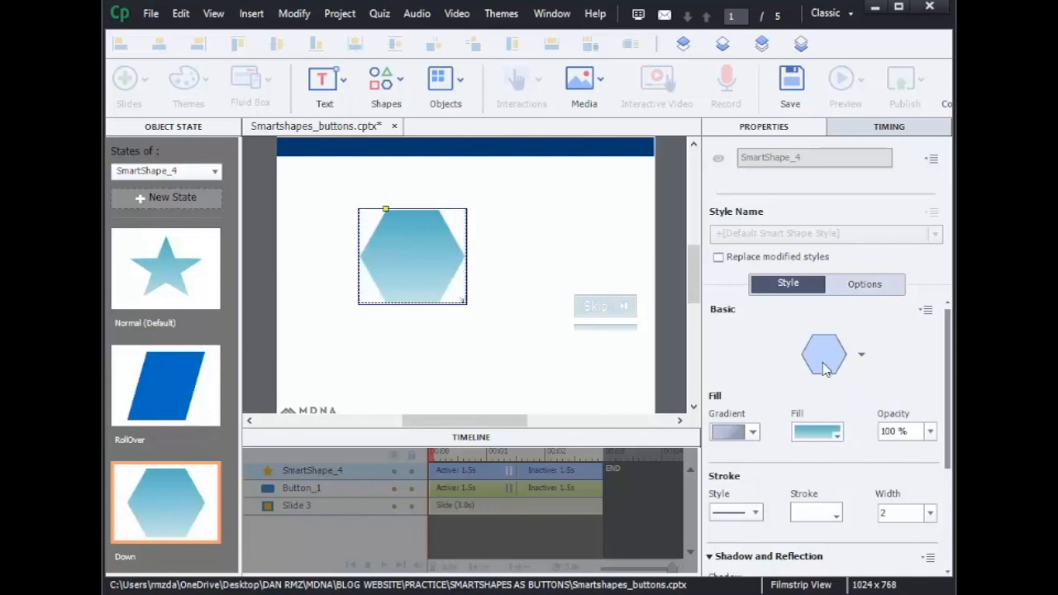
Step: Give the Down state's hexagon a tiled image fill, trying the blue grid pattern before choosing the light blue one
left_click(759, 437)
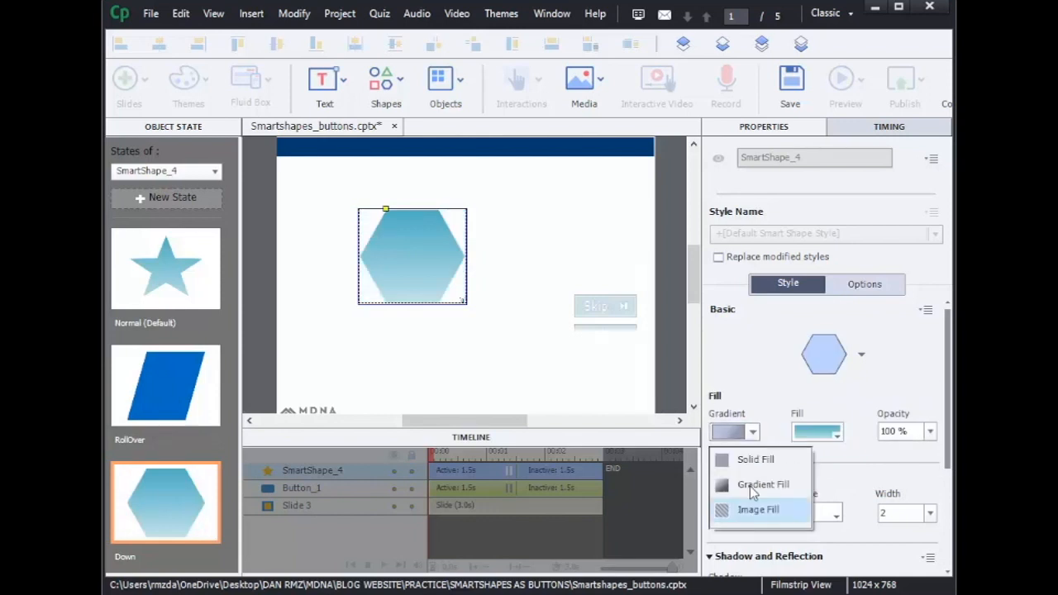
left_click(747, 509)
left_click(838, 435)
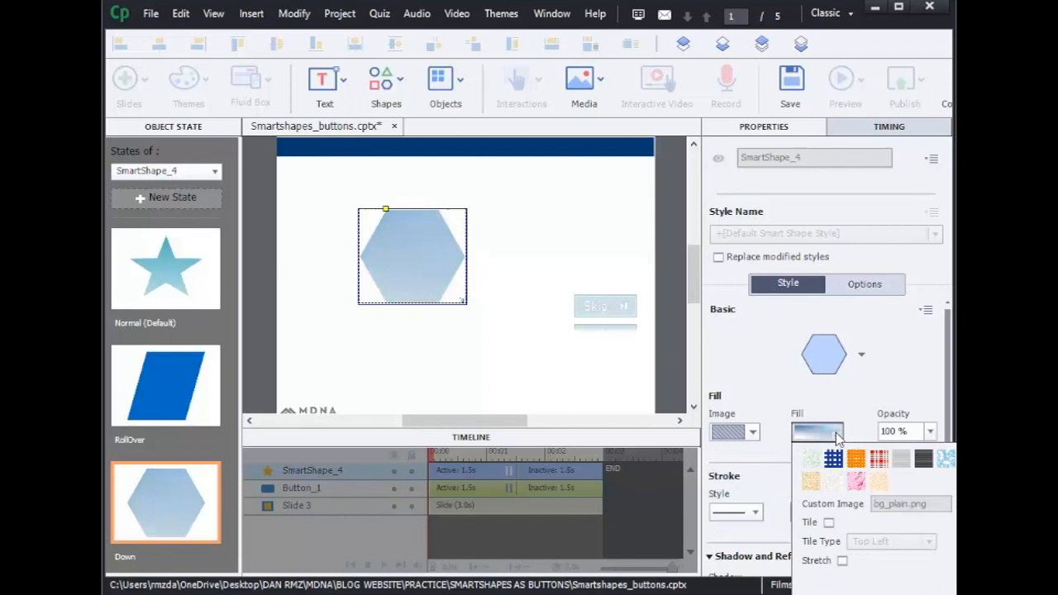
left_click(835, 460)
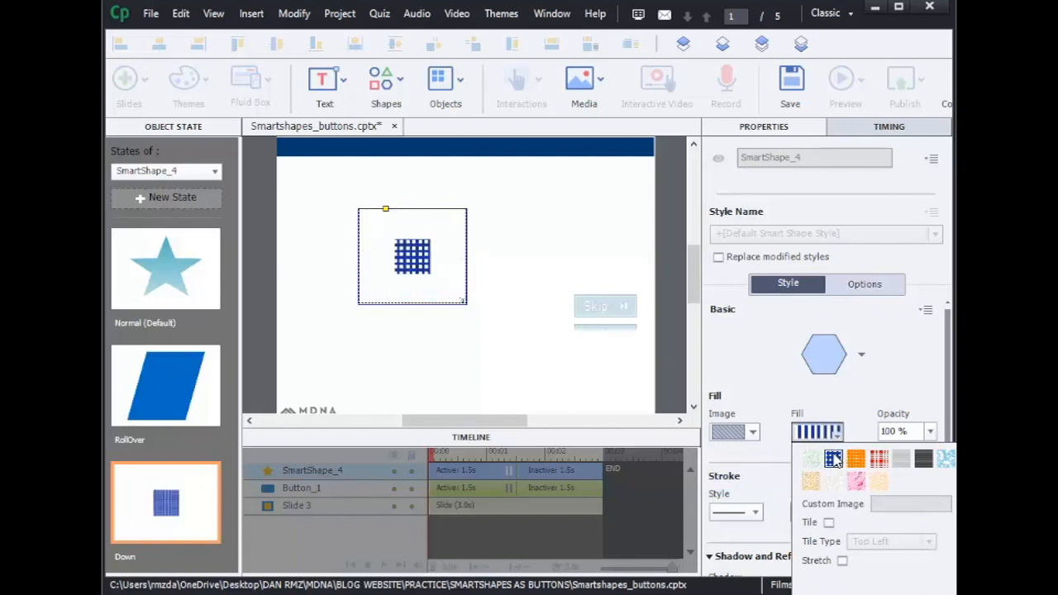
left_click(829, 523)
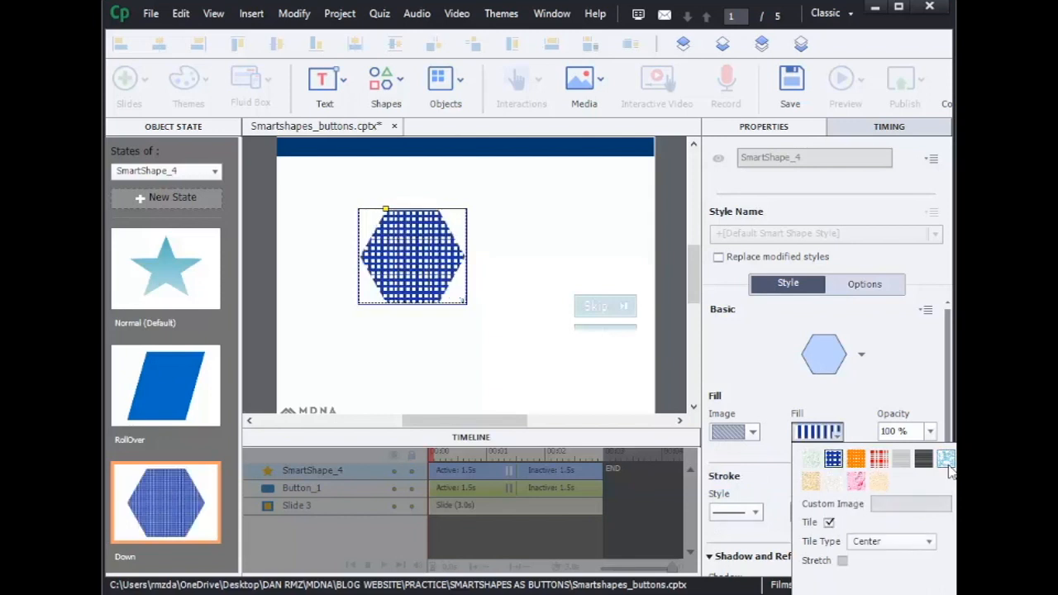
left_click(947, 458)
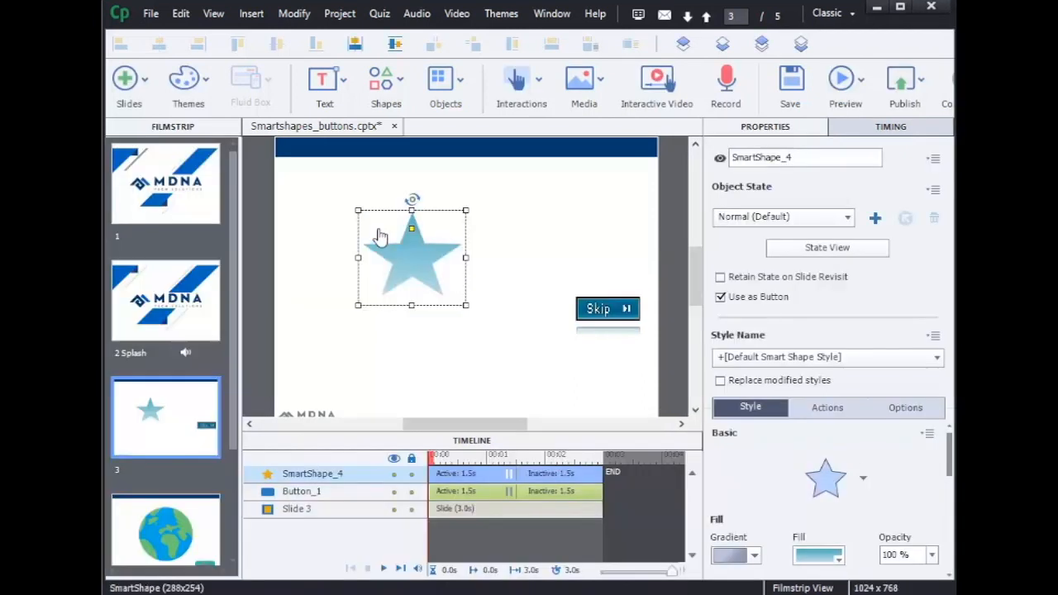
Step: Leave the star selection, revisit the Earth slide and slide 3, and start a preview of the project
left_click(278, 220)
left_click(429, 276)
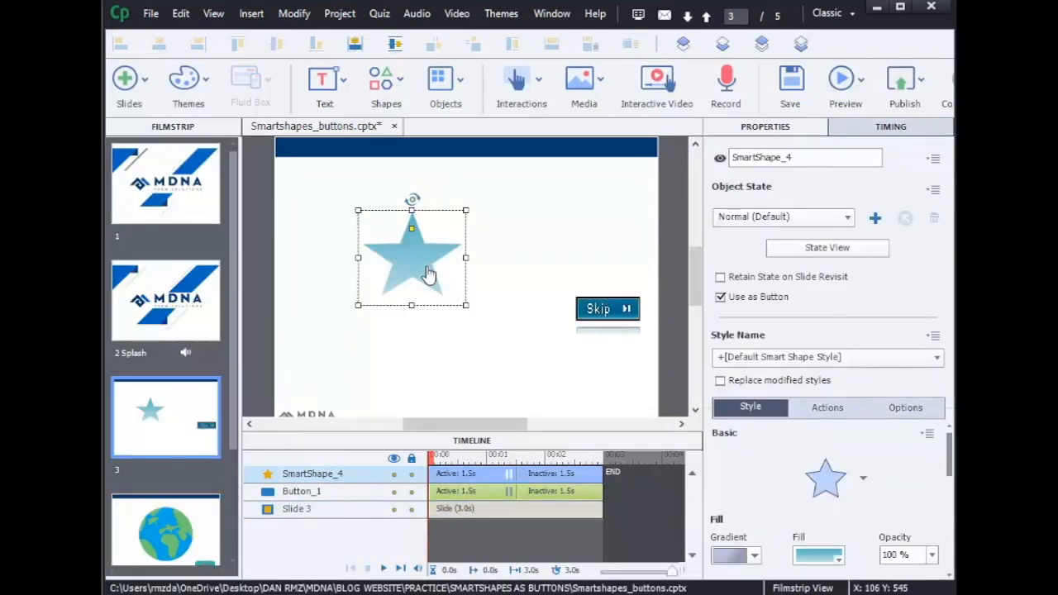
left_click(182, 419)
left_click(193, 526)
left_click(204, 383)
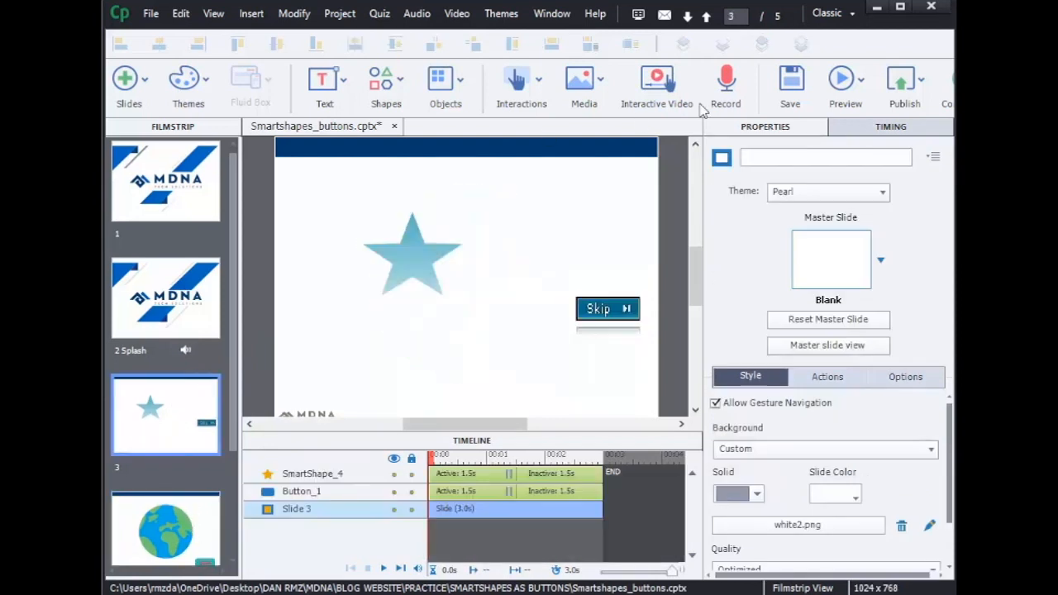
left_click(842, 89)
left_click(882, 204)
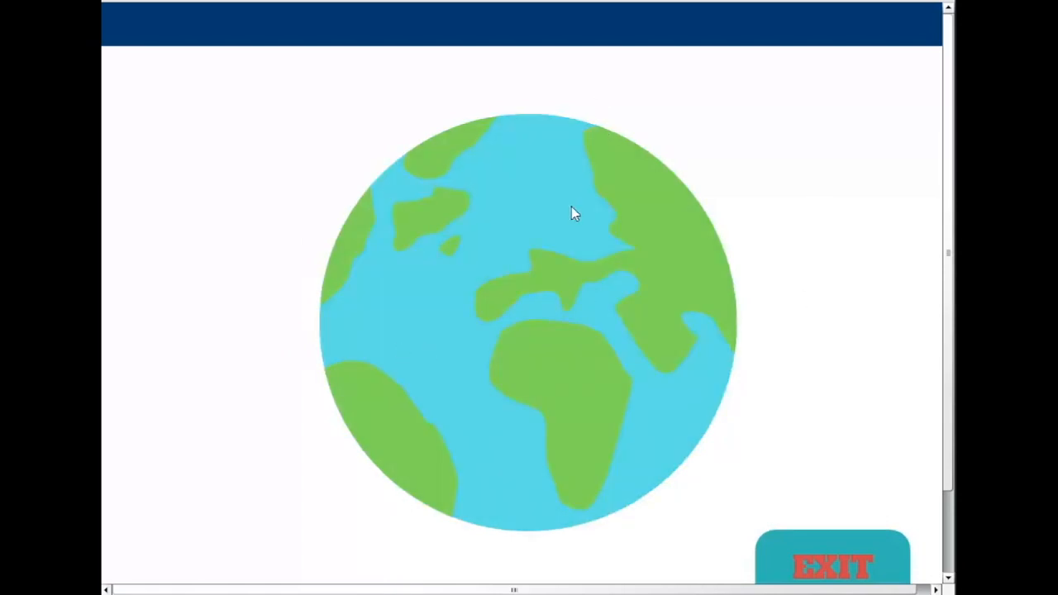
Step: Test the Earth, Skip and star buttons in the preview by navigating between the star slide and the Earth slide
left_click(468, 268)
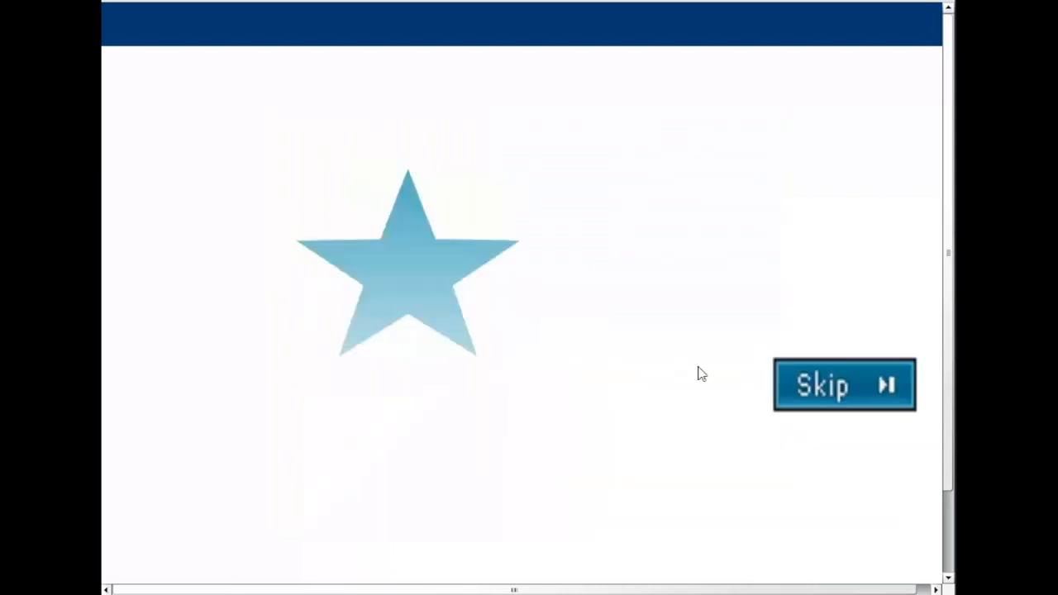
left_click(860, 398)
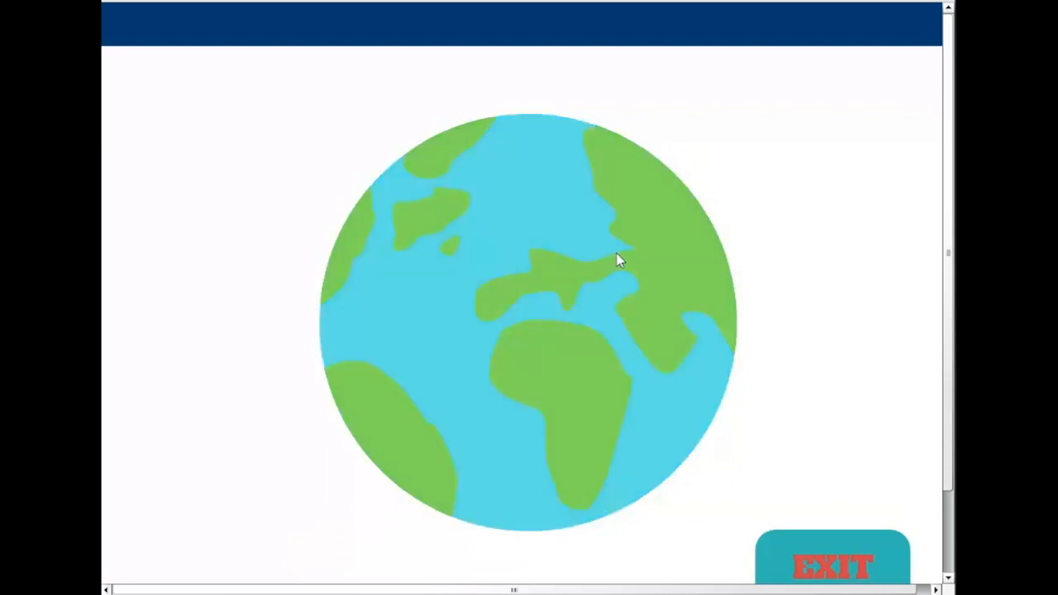
left_click(577, 285)
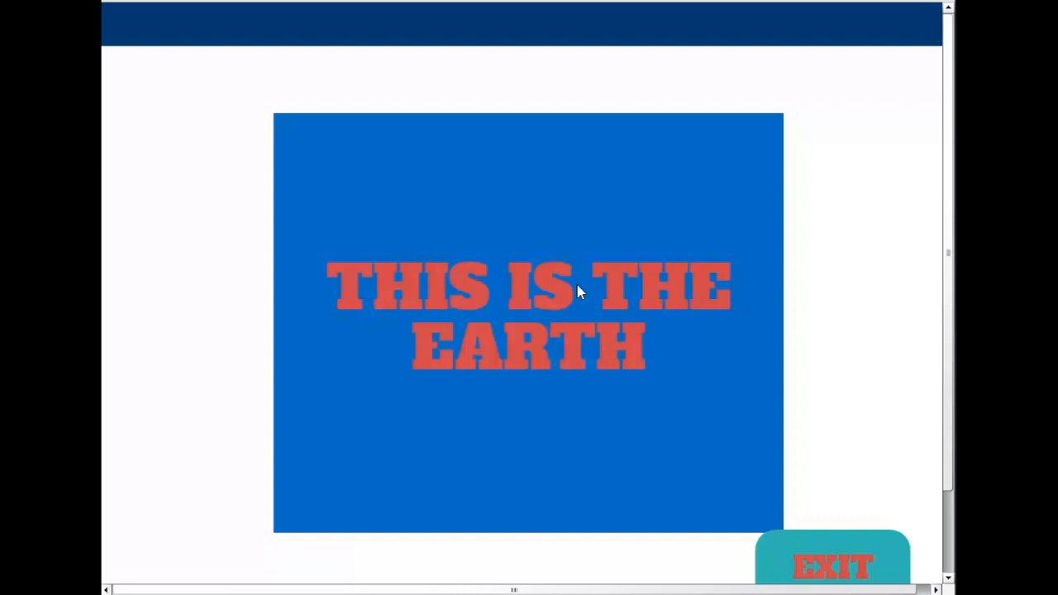
left_click(577, 286)
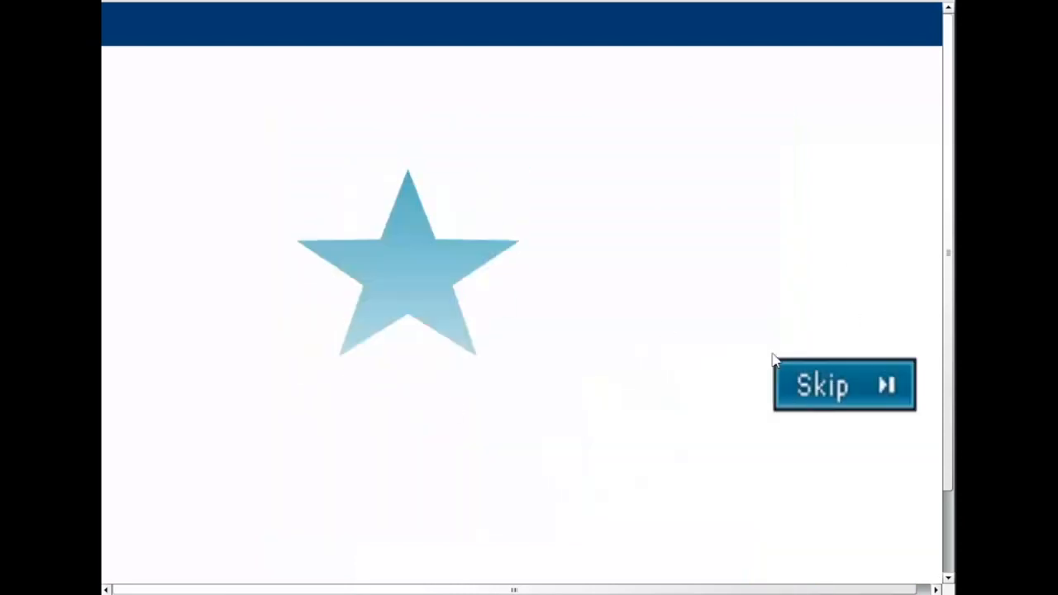
left_click(448, 295)
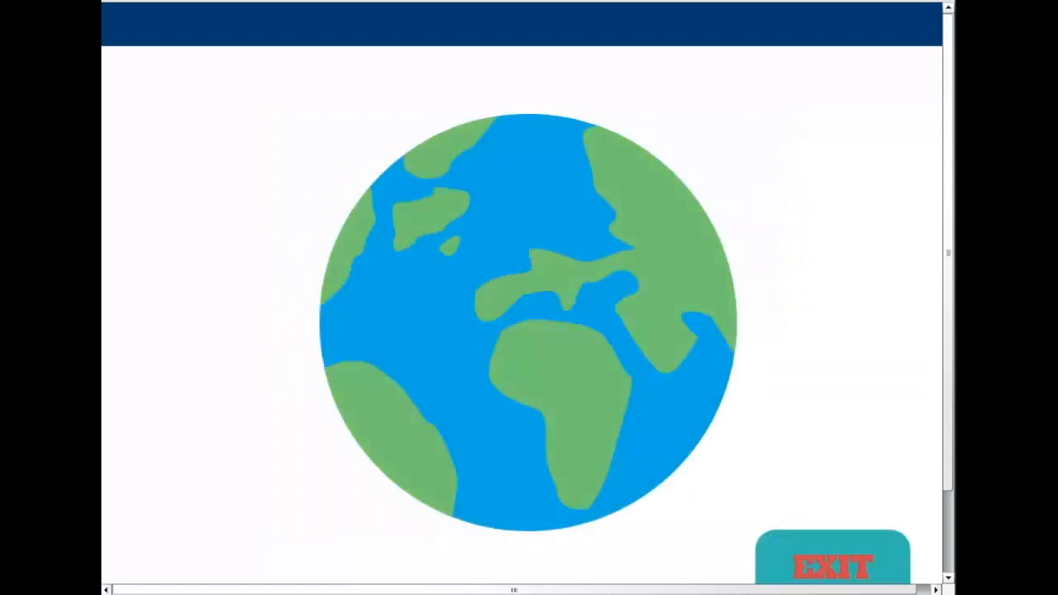
Step: Retest the Earth and Skip buttons in the preview and end it with the EXIT smart shape button
left_click_drag(948, 347, 950, 408)
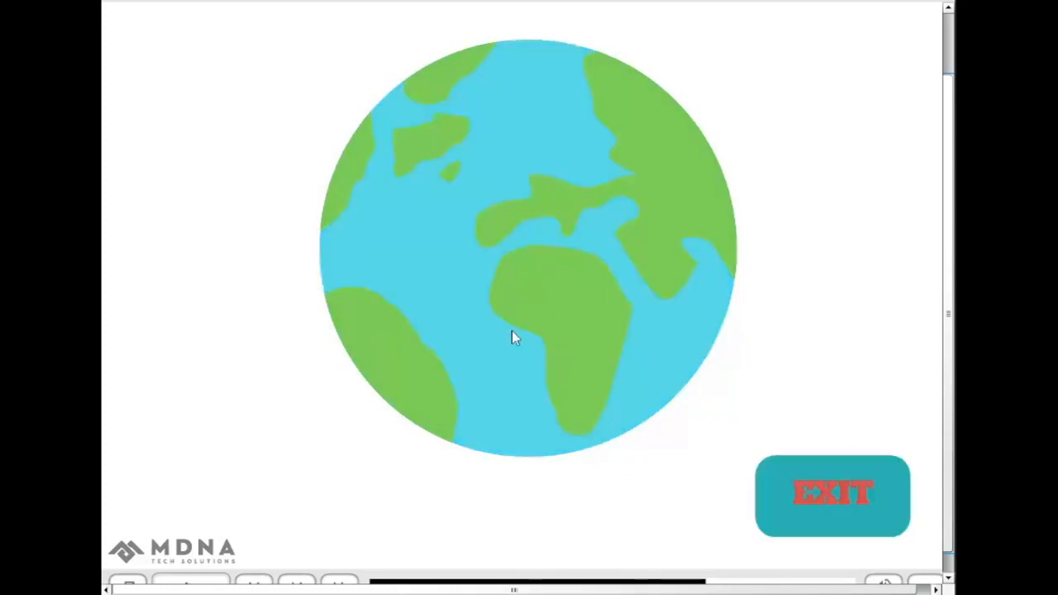
left_click(328, 282)
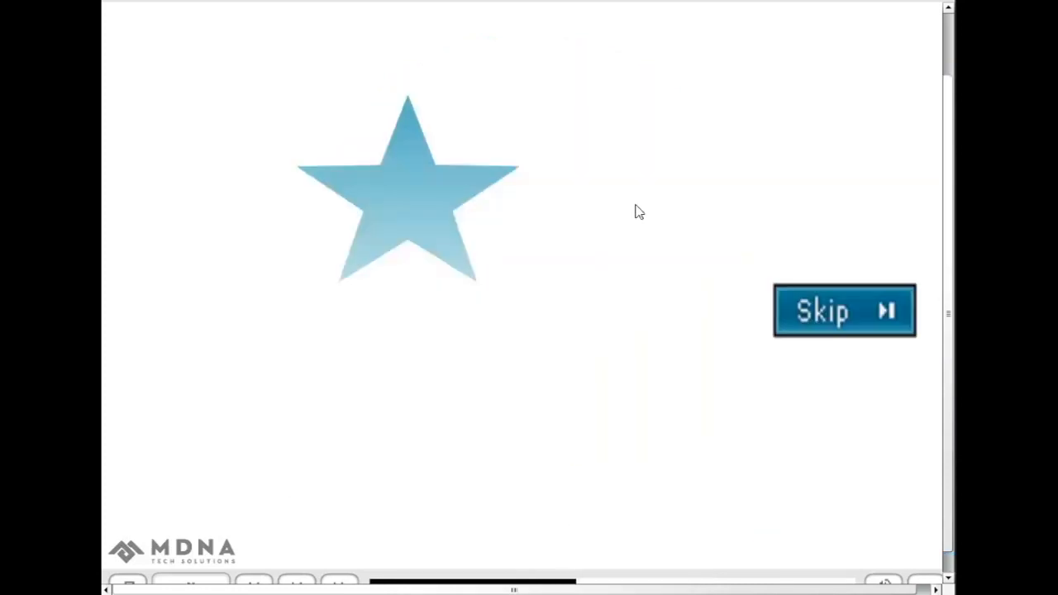
left_click(823, 329)
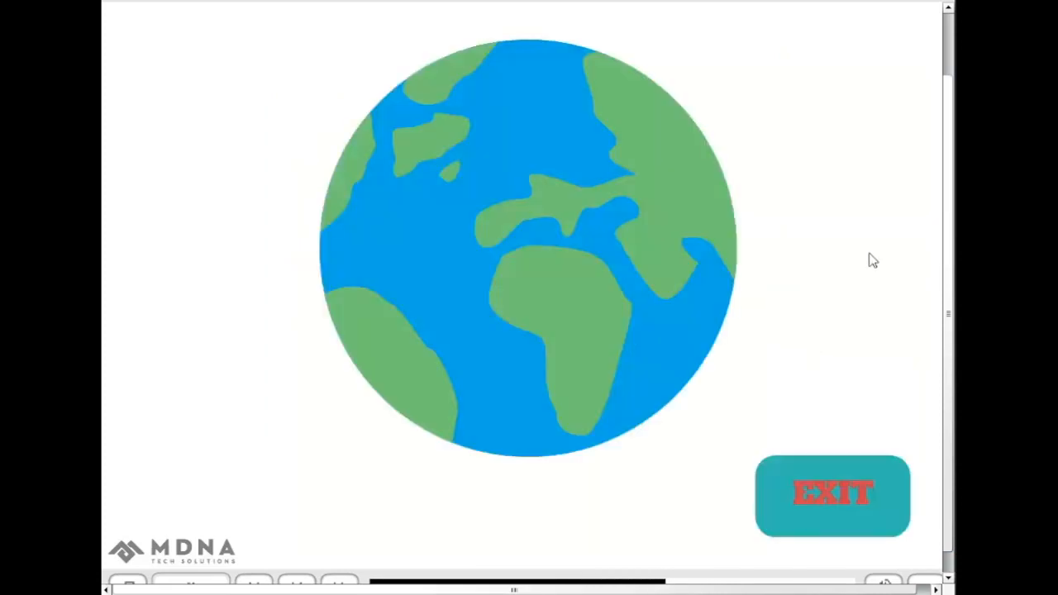
left_click(846, 511)
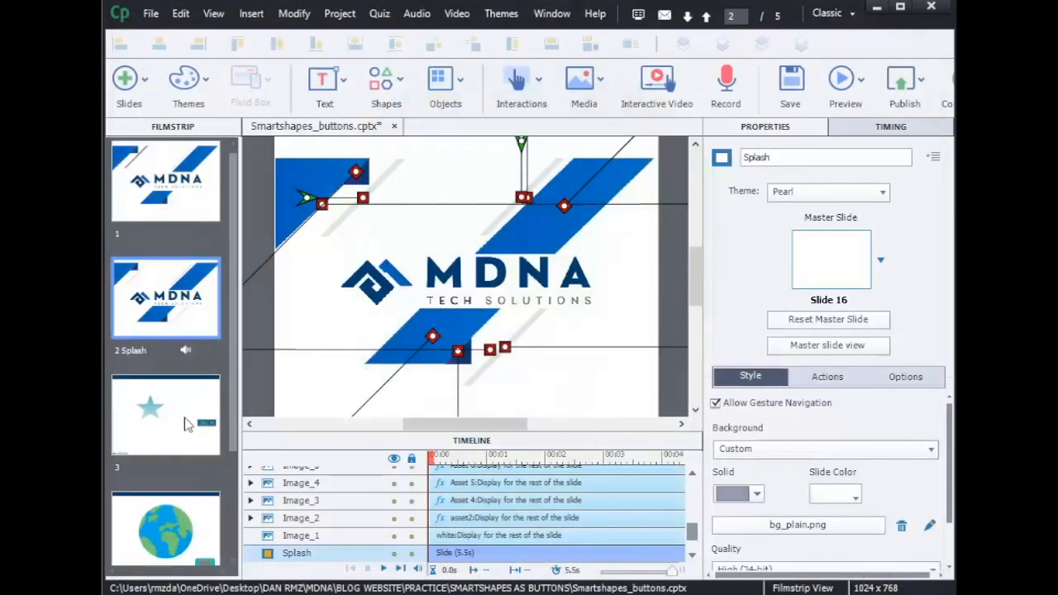
Step: Delete the RollOver state of the EXIT smart shape on the Earth slide
left_click(187, 519)
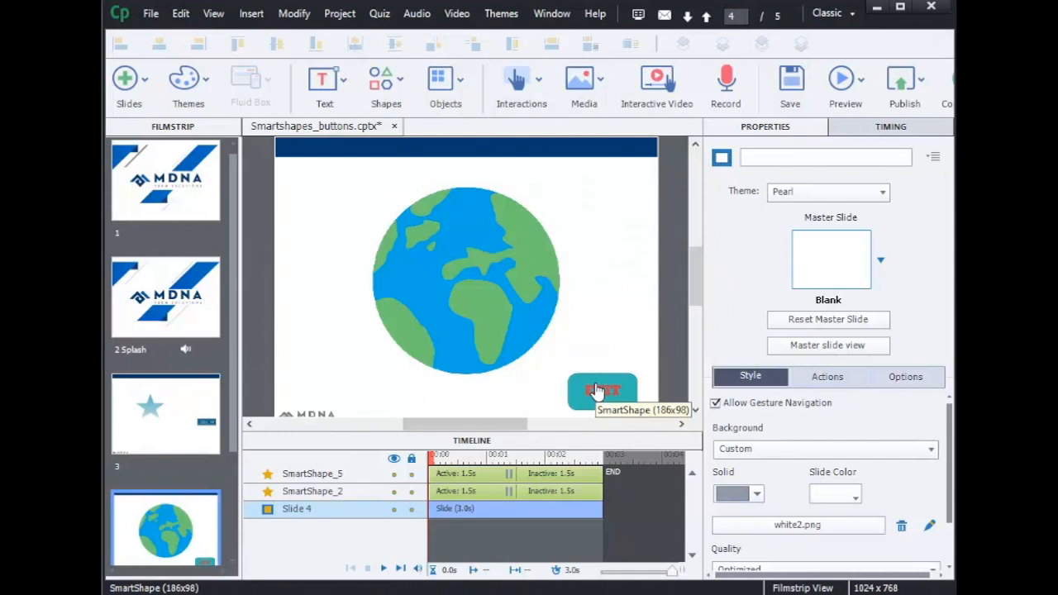
left_click(597, 390)
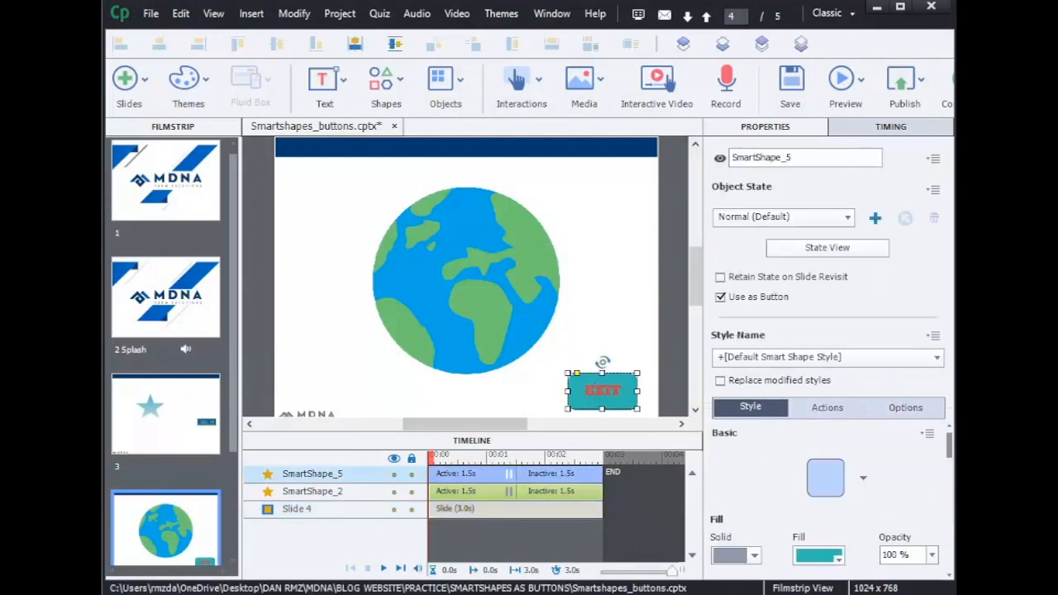
left_click(798, 248)
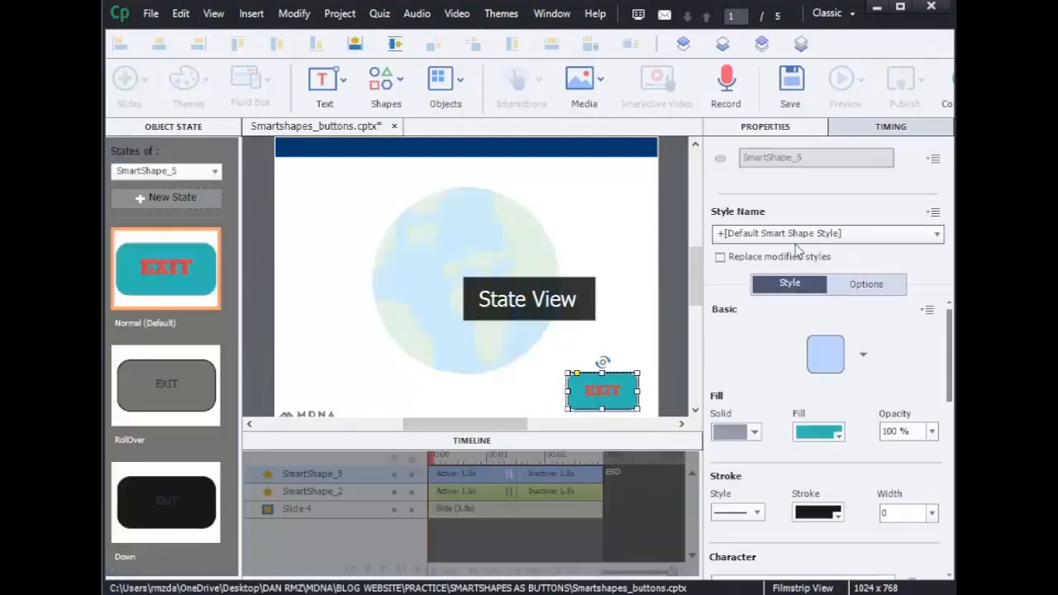
left_click(190, 432)
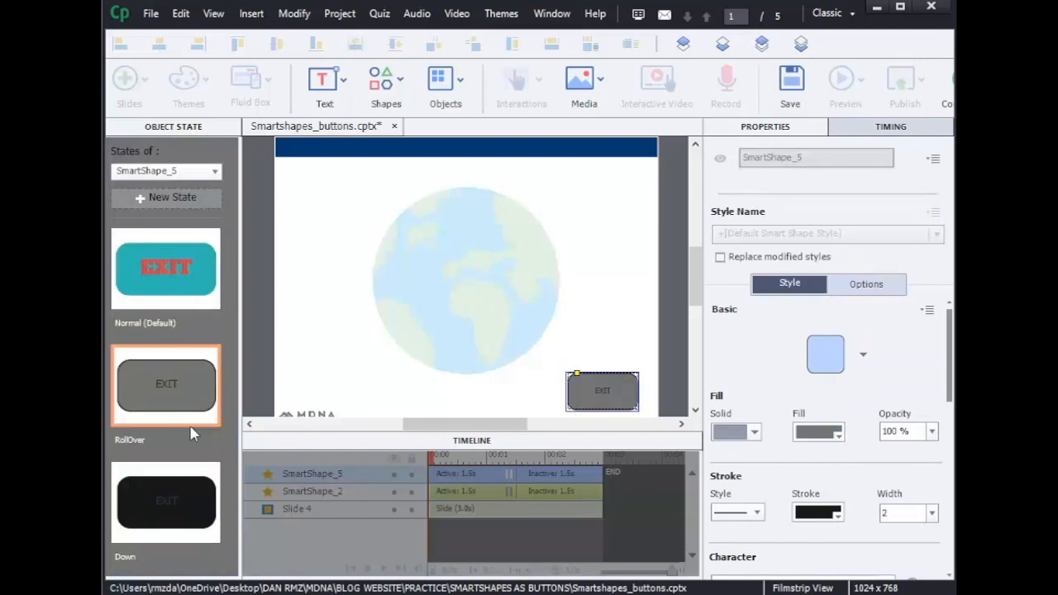
right_click(175, 398)
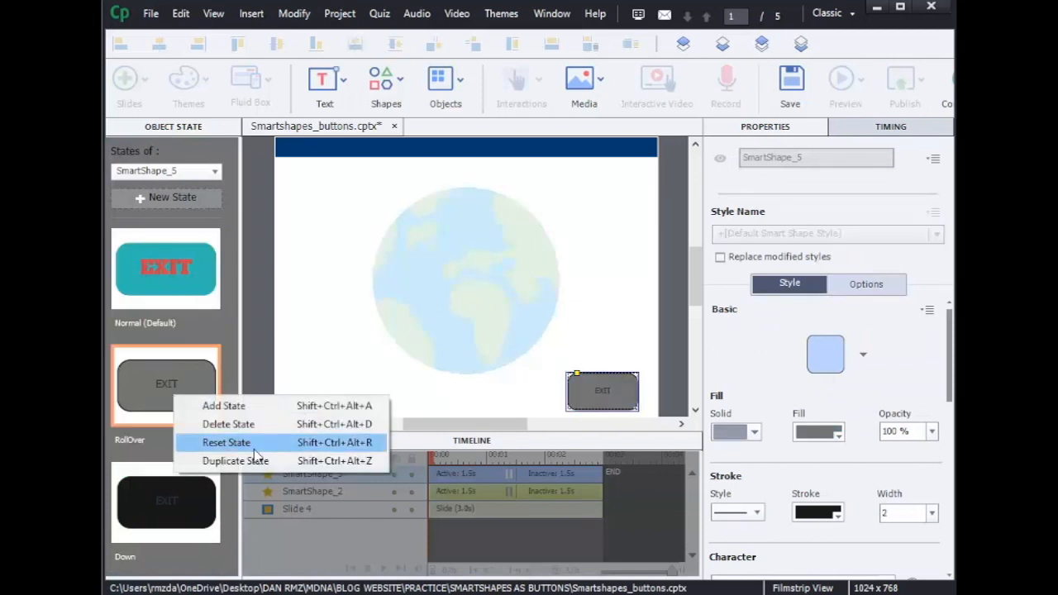
left_click(243, 424)
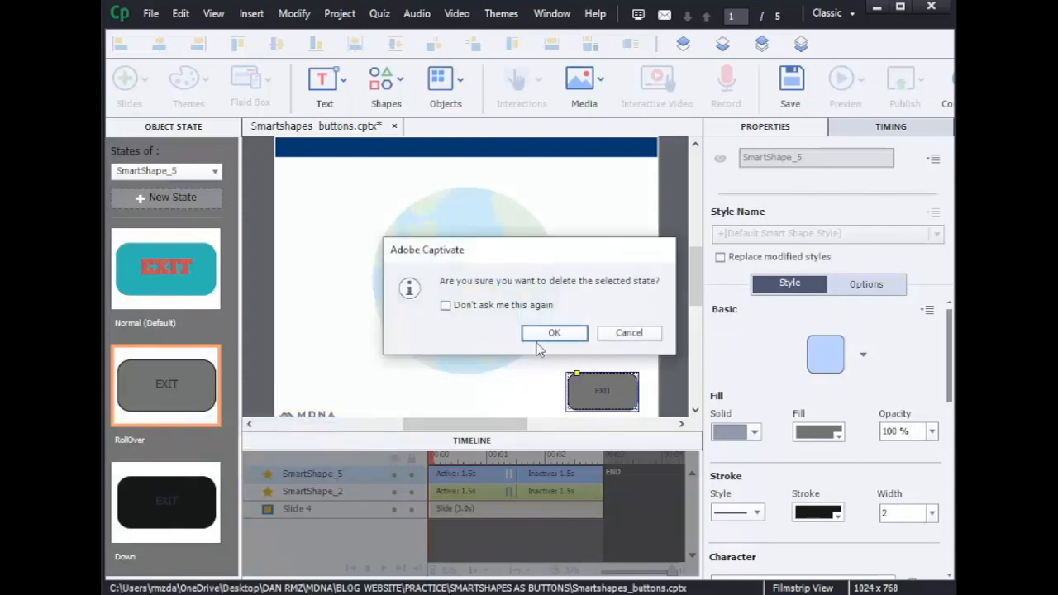
left_click(563, 334)
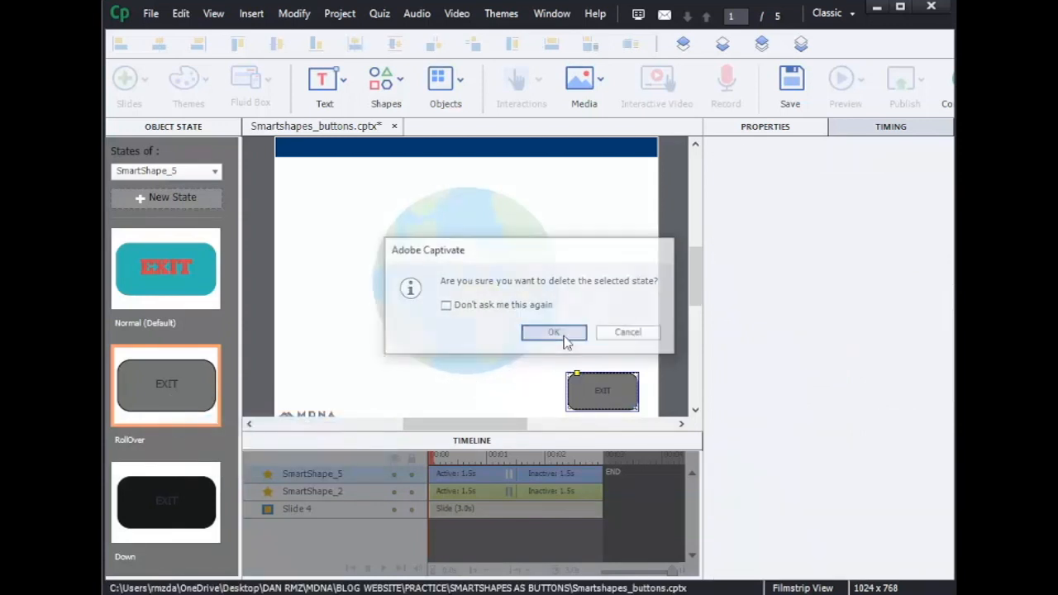
Step: Delete the EXIT shape's Down state, keeping only Normal, and leave the state view
right_click(172, 383)
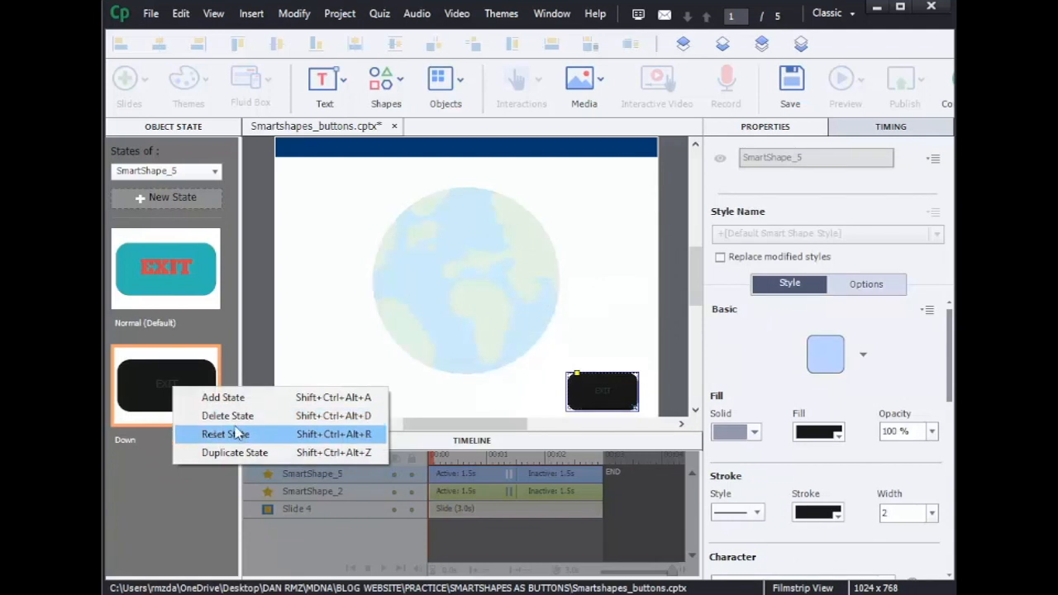
left_click(237, 423)
left_click(546, 333)
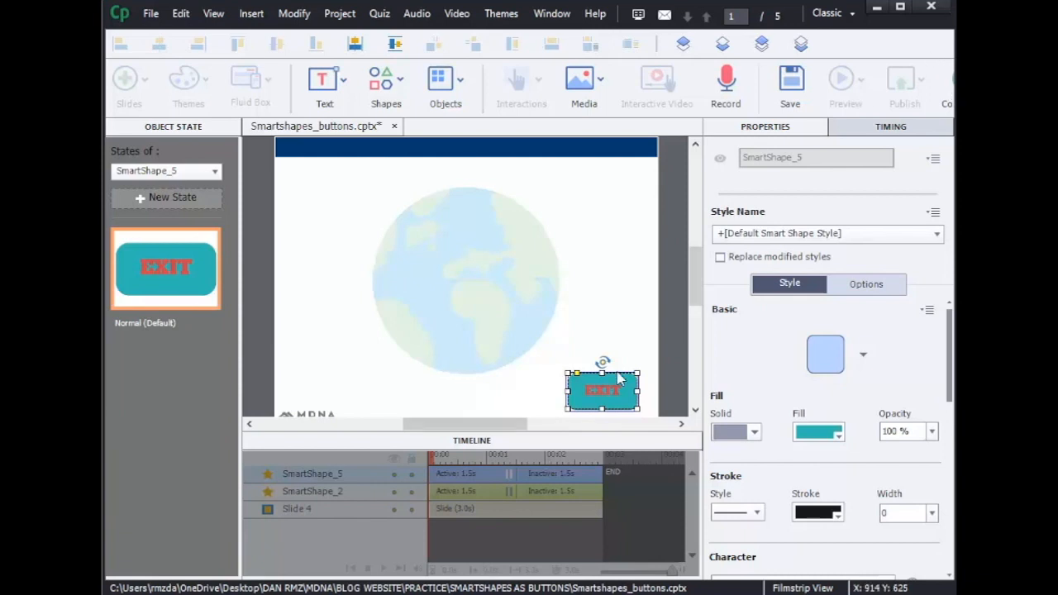
left_click(672, 315)
left_click(608, 402)
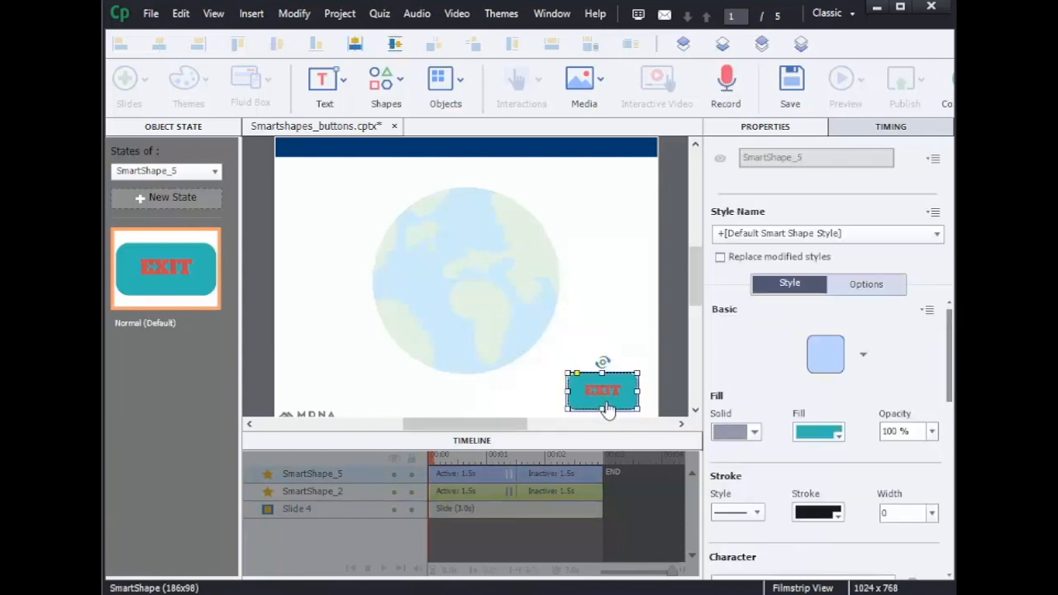
left_click(665, 304)
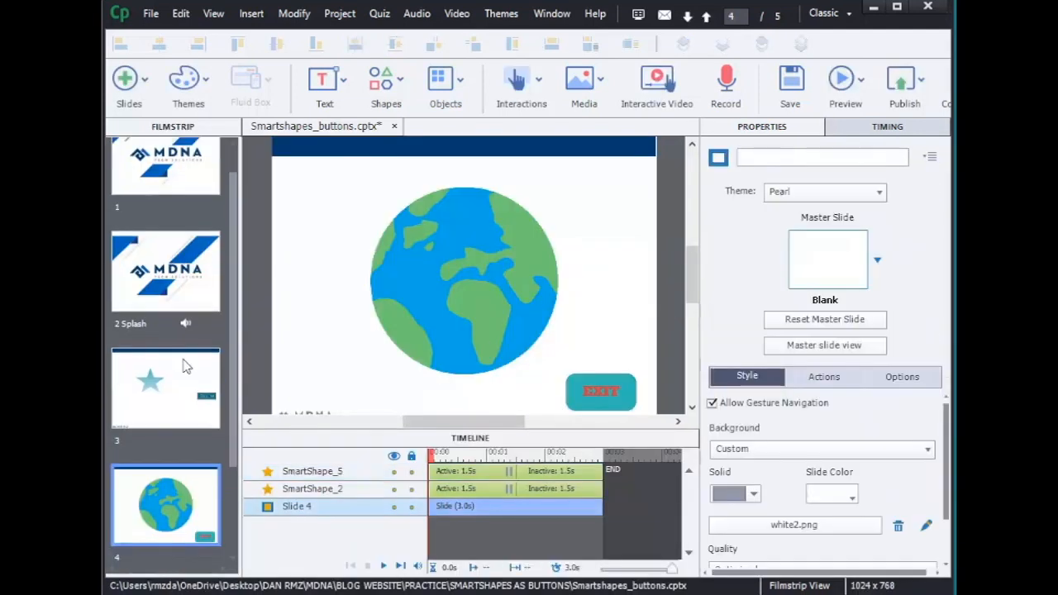
Step: Review the star and Skip button on slide 3 and the Earth and EXIT shapes on slide 4 by selecting each
left_click(159, 392)
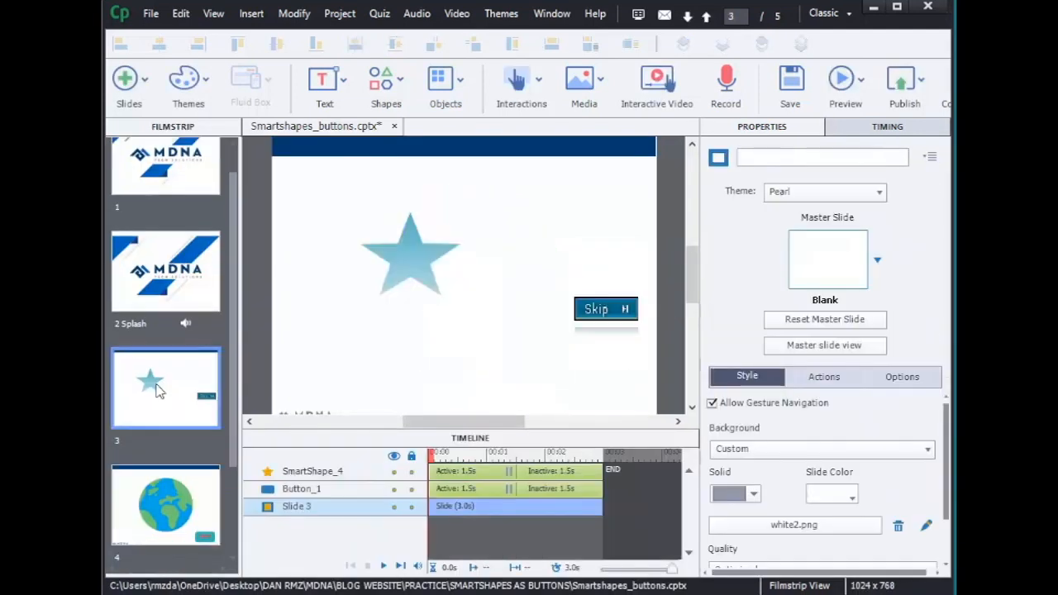
left_click(407, 285)
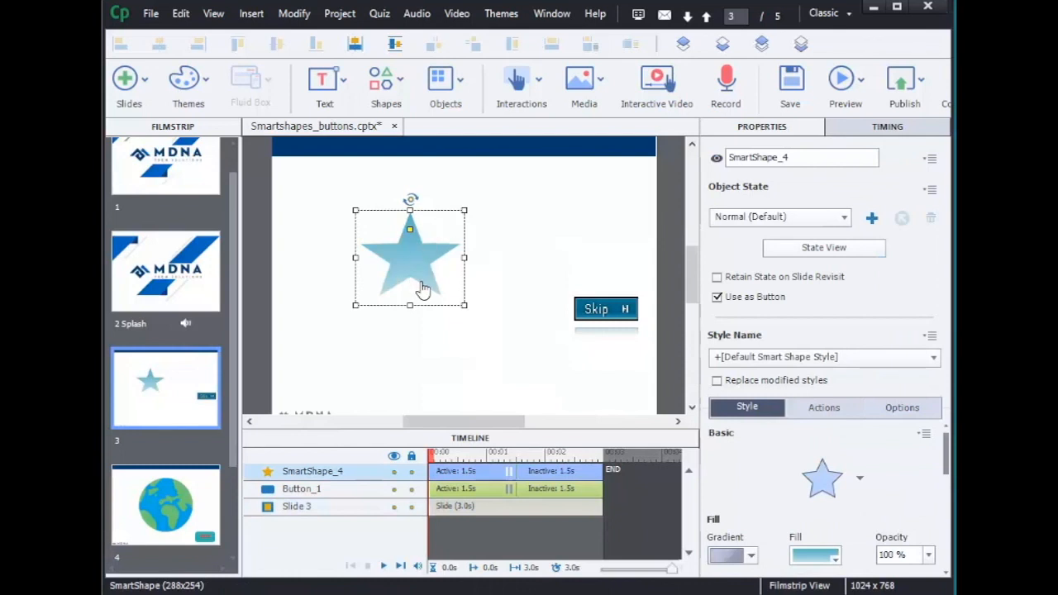
left_click(613, 320)
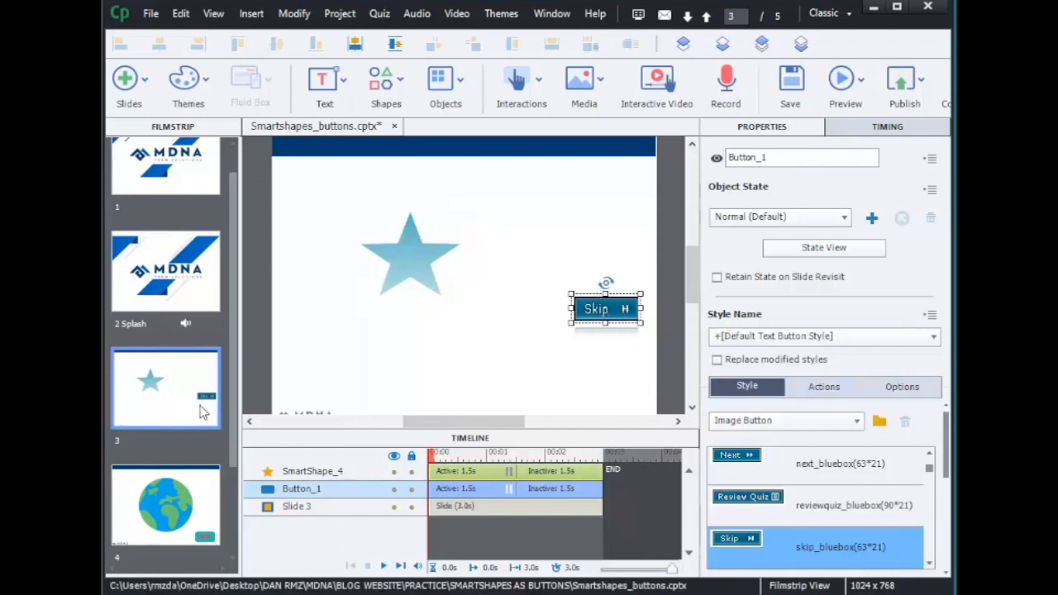
left_click(177, 522)
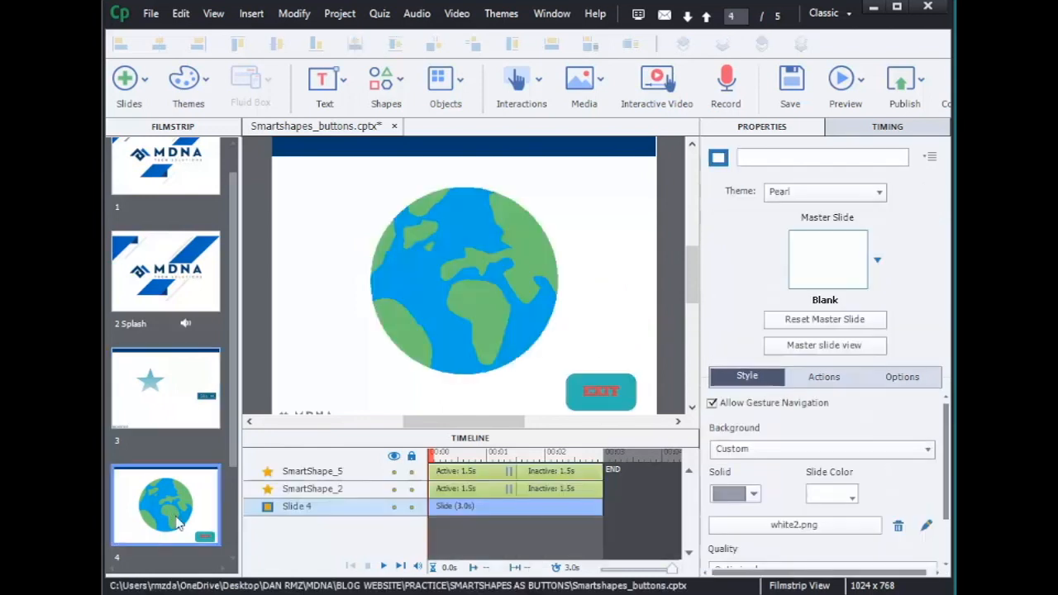
left_click(468, 291)
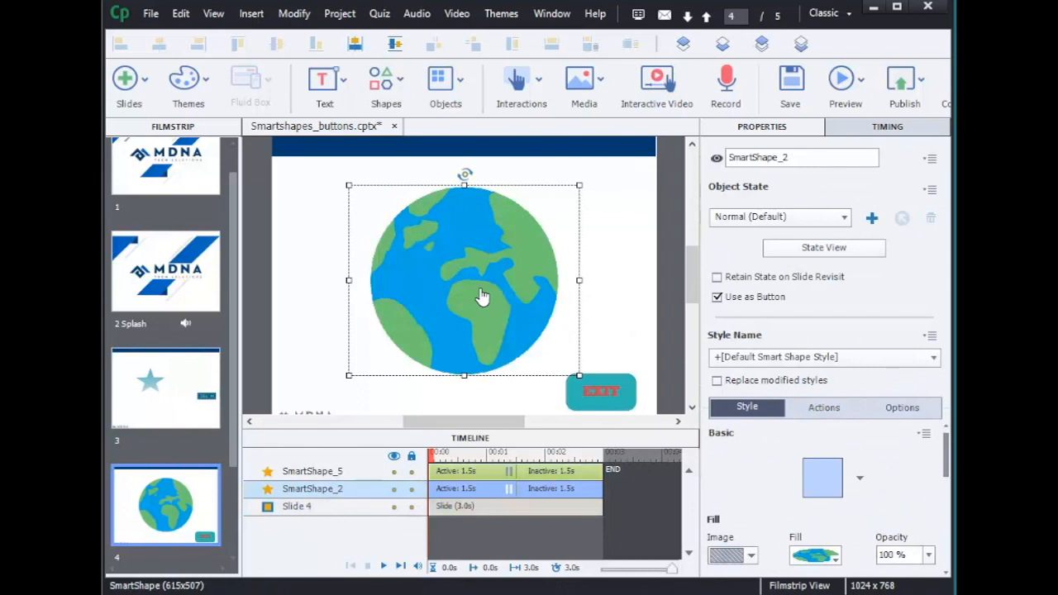
left_click(620, 395)
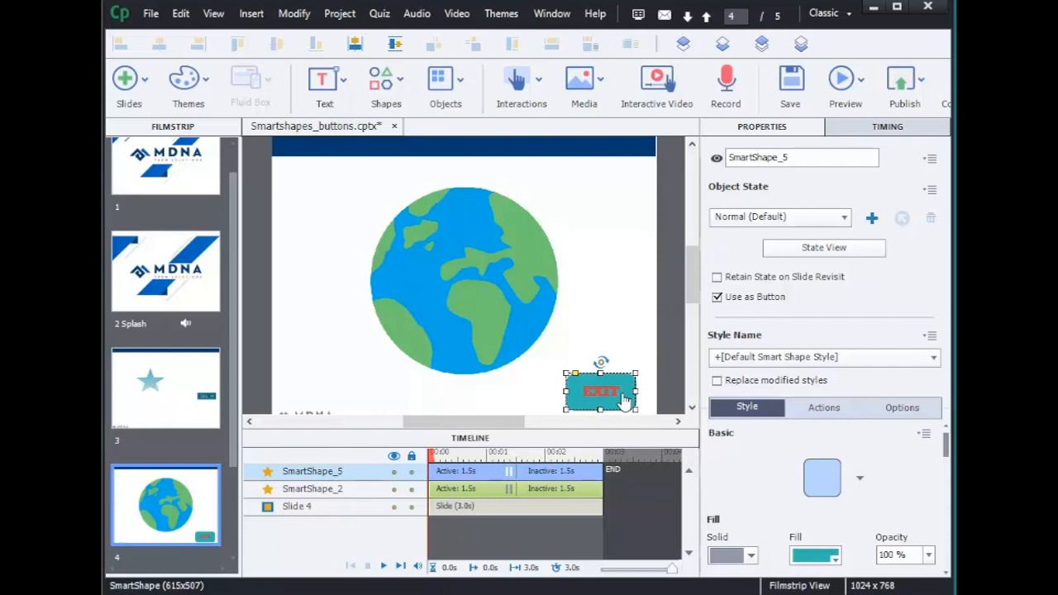
Step: Preview the project from slide 3 onwards and start playback
left_click(124, 265)
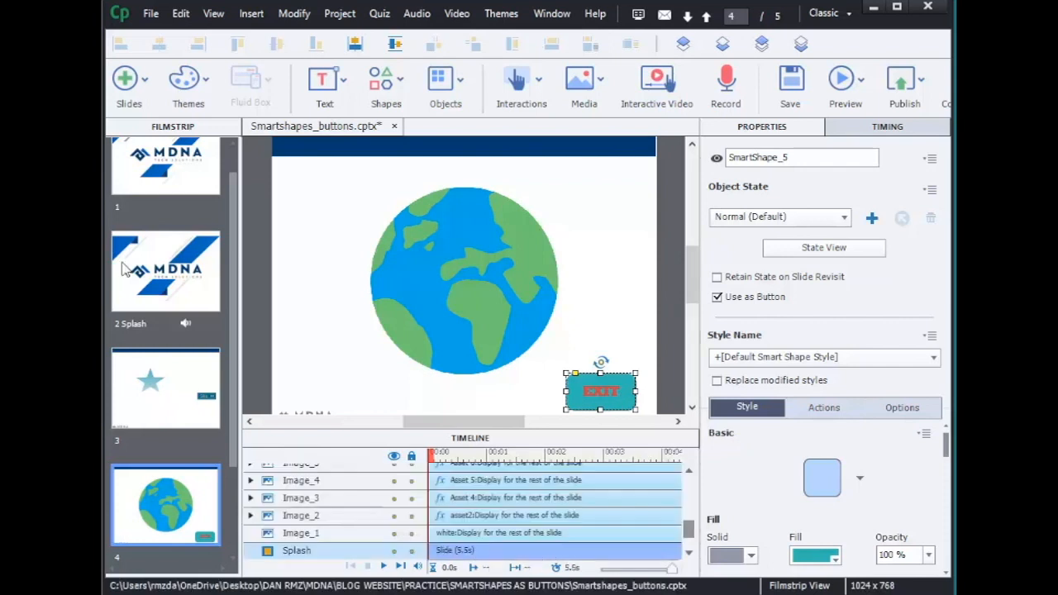
left_click(175, 382)
left_click(845, 90)
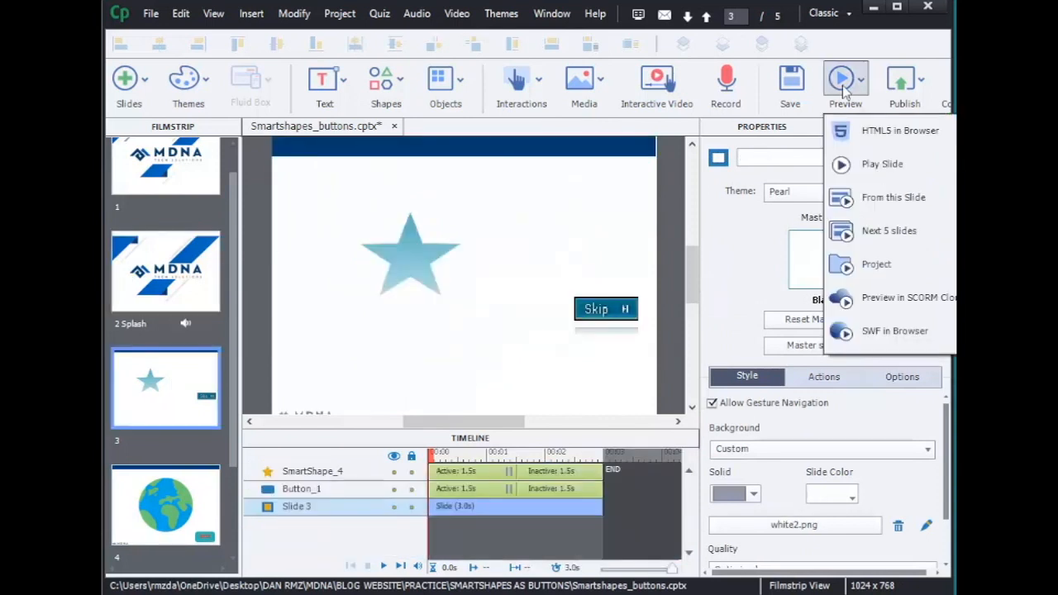
left_click(876, 207)
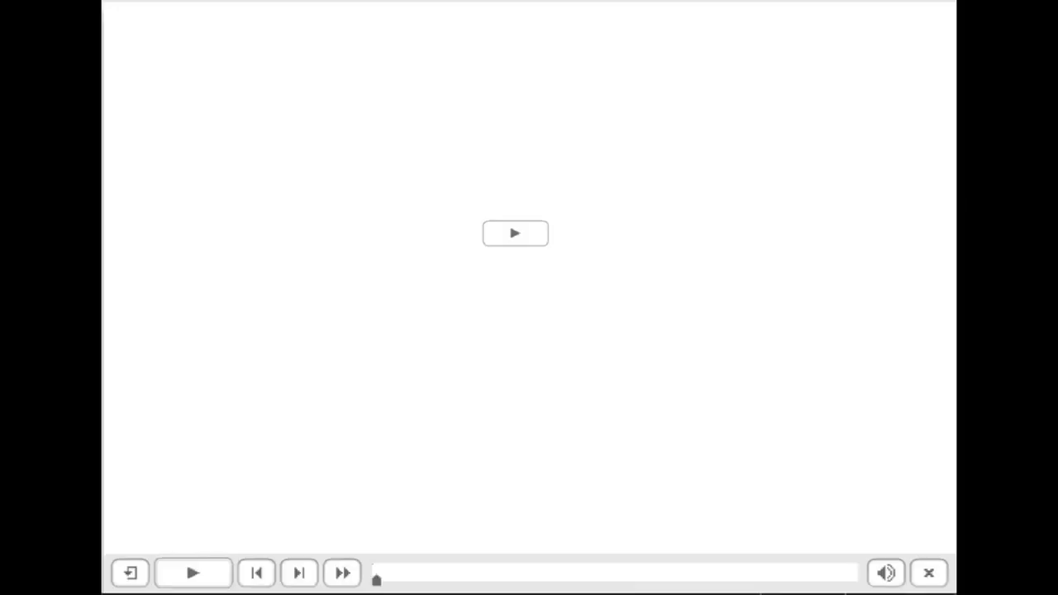
left_click(197, 576)
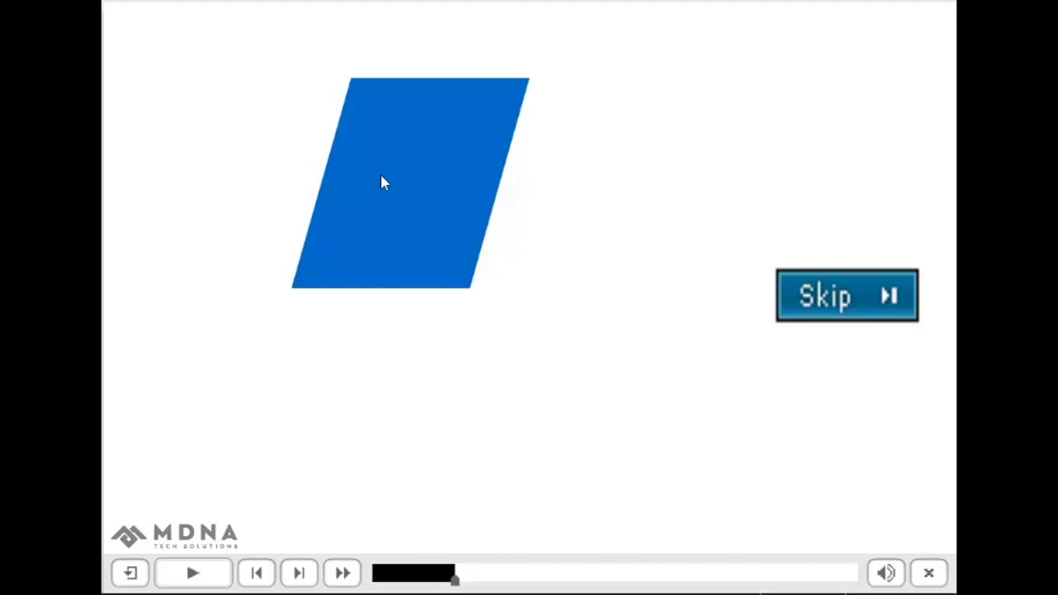
Step: Test the star, Earth and Skip buttons by moving between the slides, and end the preview with the EXIT button
left_click(381, 176)
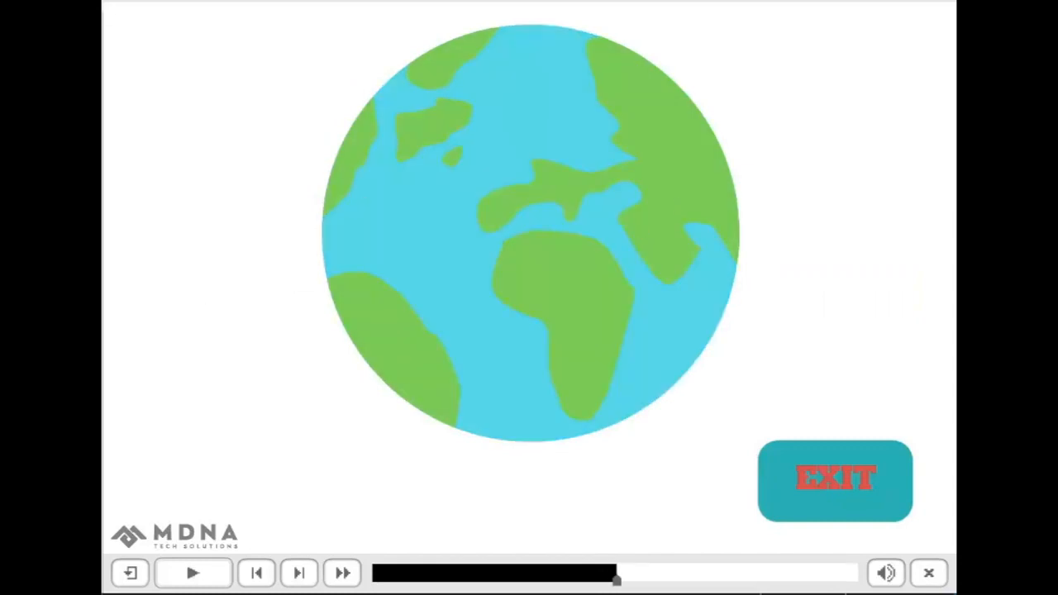
left_click(419, 234)
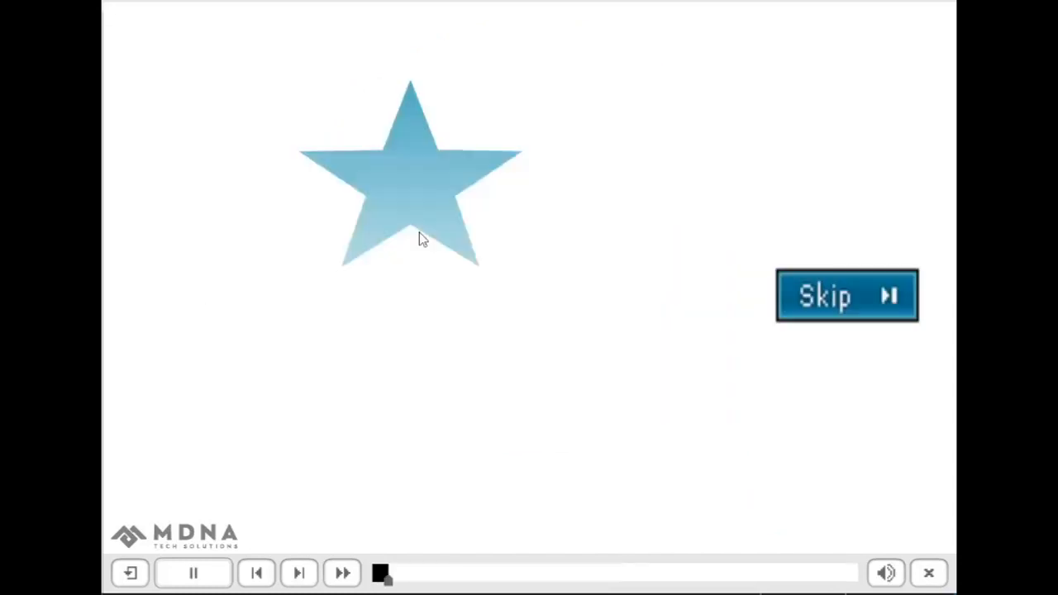
left_click(893, 296)
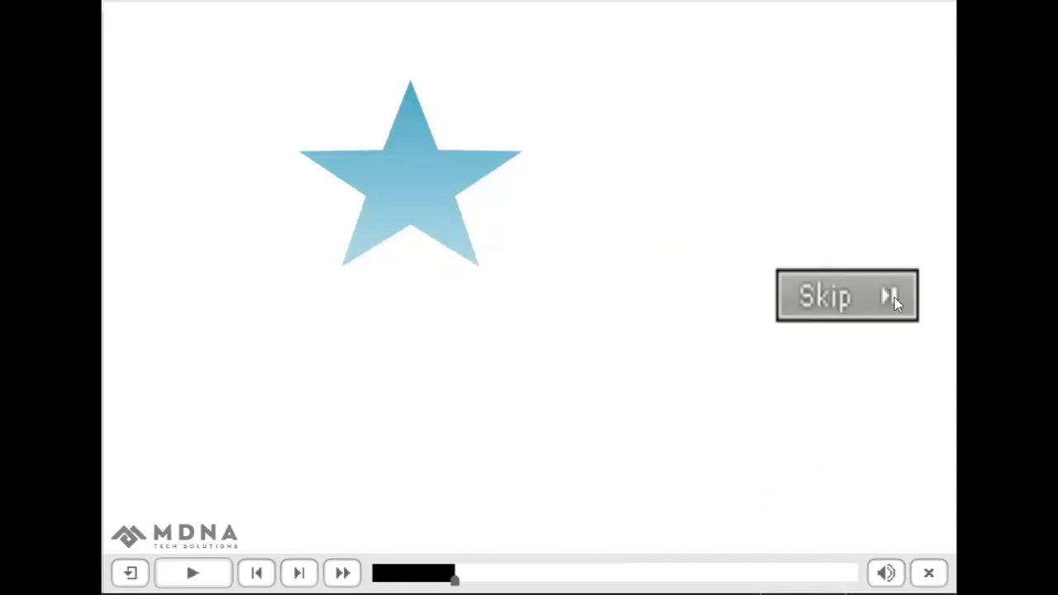
left_click(609, 280)
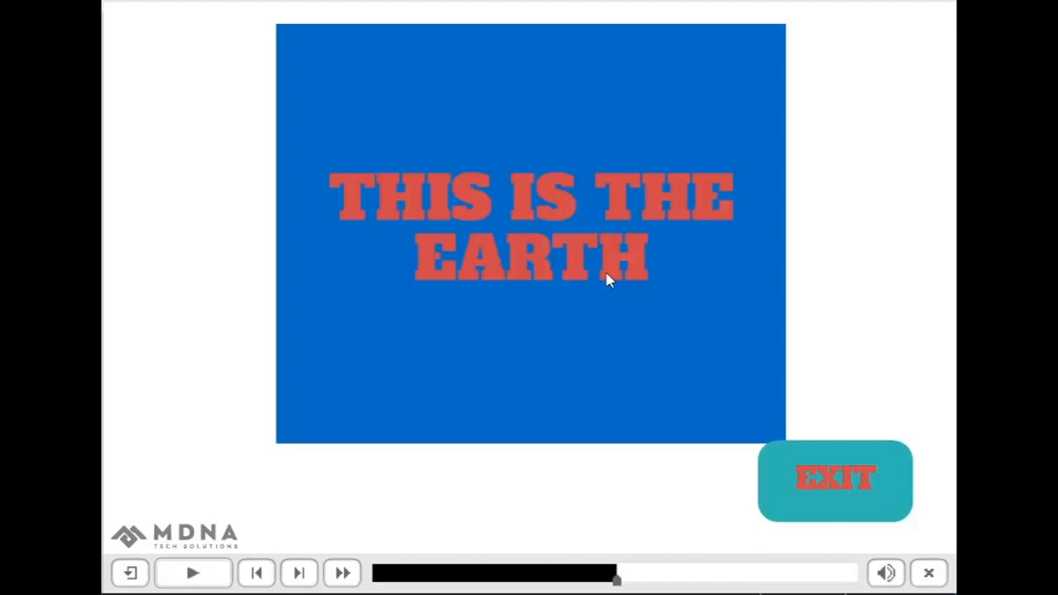
left_click(608, 280)
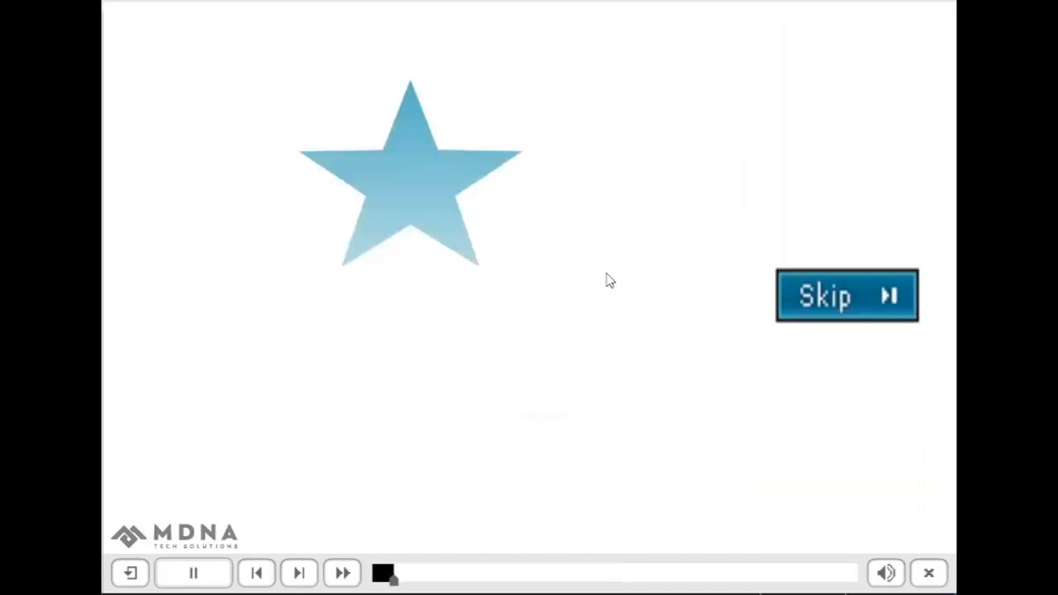
left_click(832, 319)
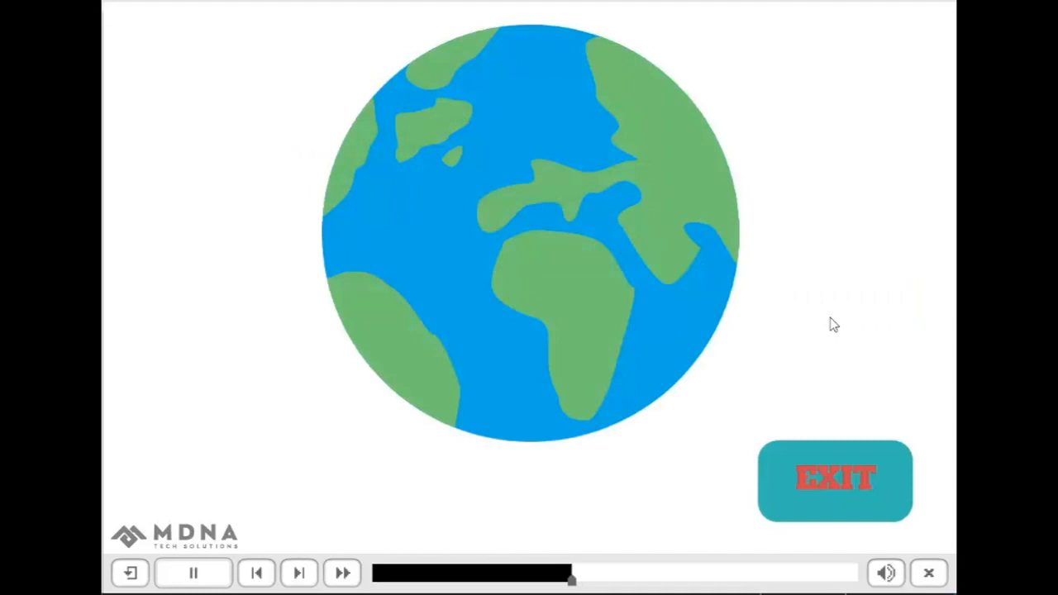
left_click(819, 478)
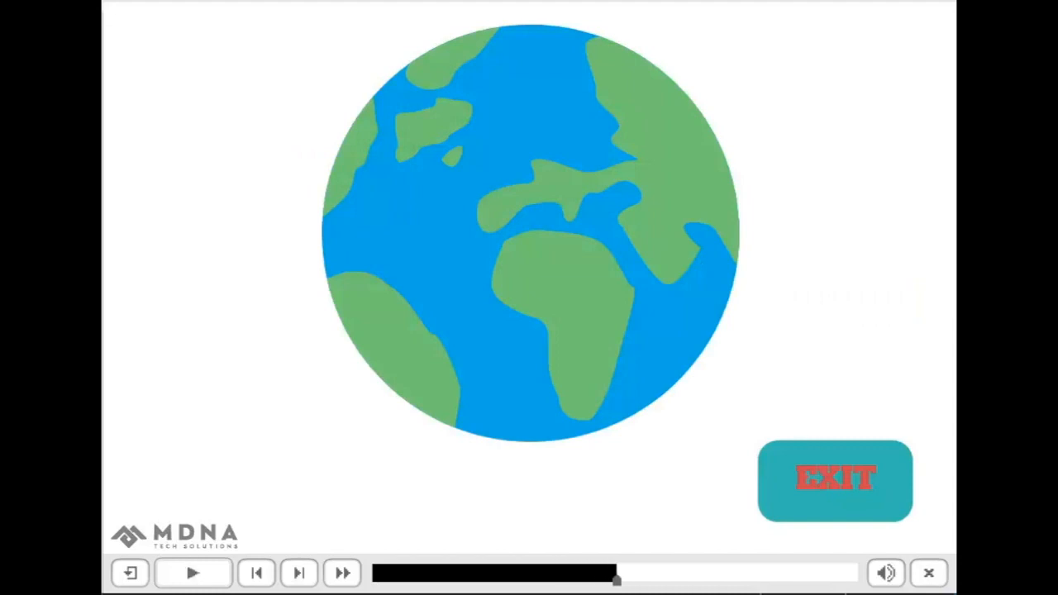
left_click(812, 483)
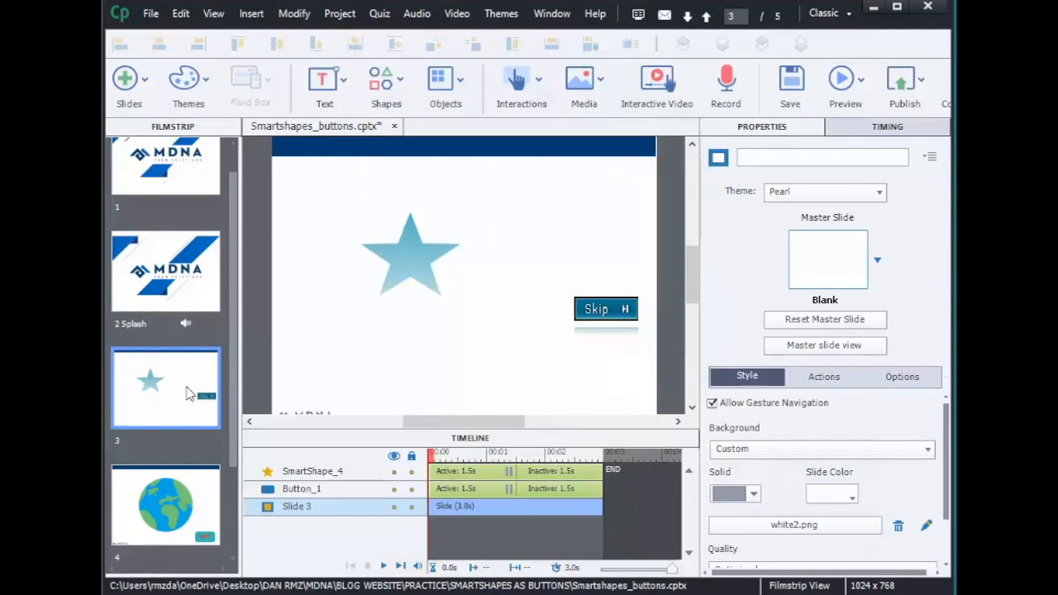
Step: Draw a triangle smart shape about 183 x 148 px below the star on slide 3 and fill it solid blue
left_click(615, 314)
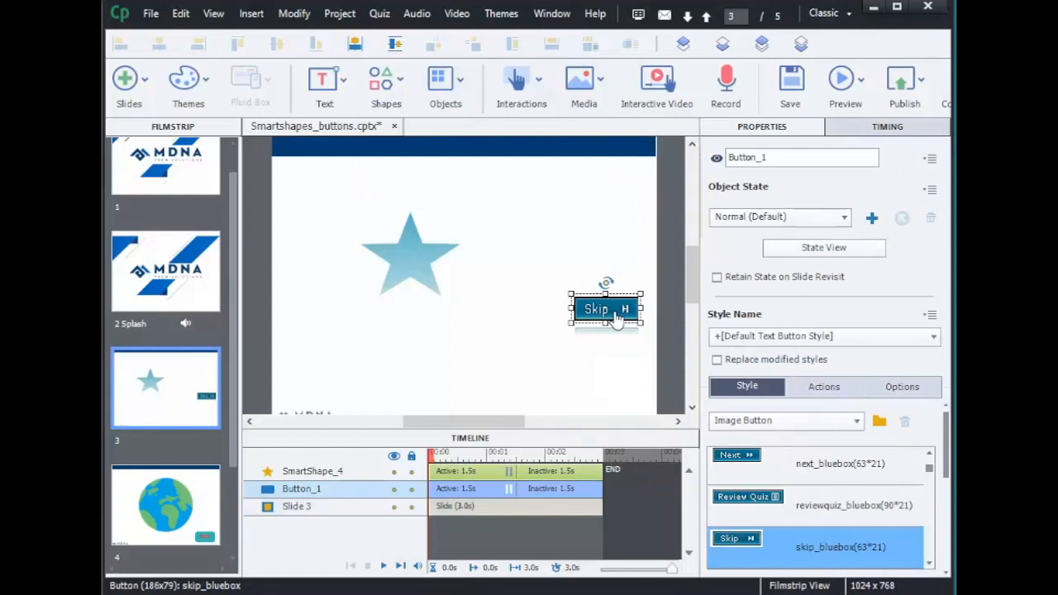
left_click(391, 248)
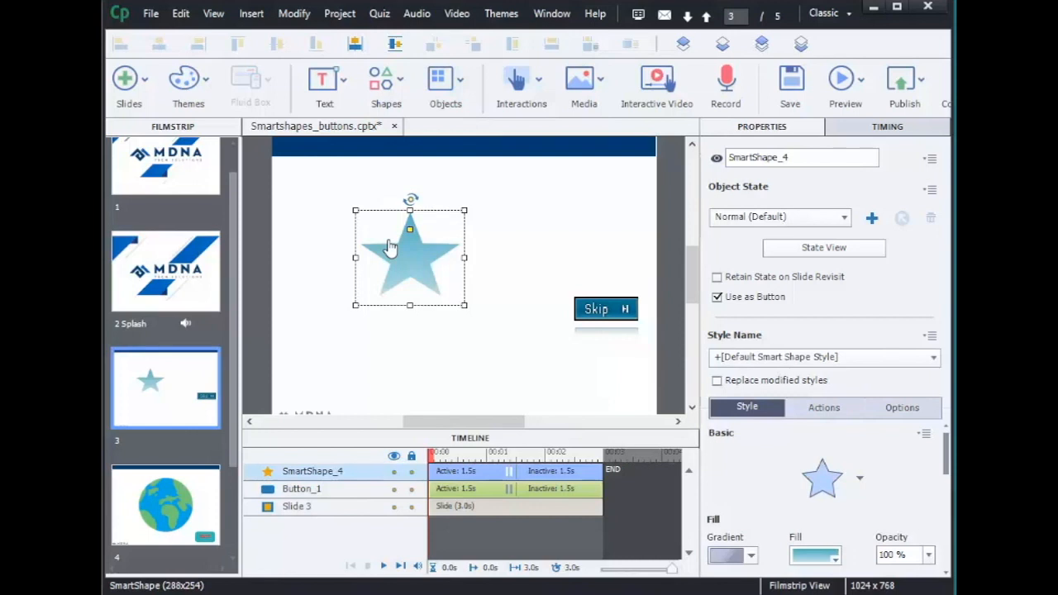
left_click(386, 83)
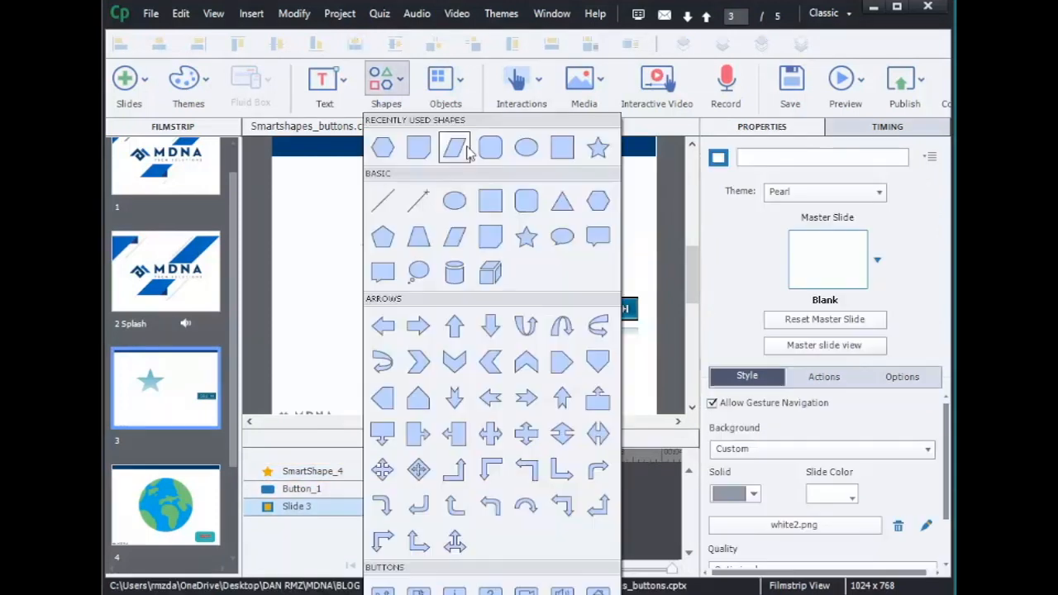
left_click(562, 202)
mouse_move(547, 191)
left_mouse_down()
mouse_move(510, 270)
mouse_move(479, 297)
mouse_move(467, 272)
mouse_move(399, 372)
left_mouse_up()
left_click(812, 556)
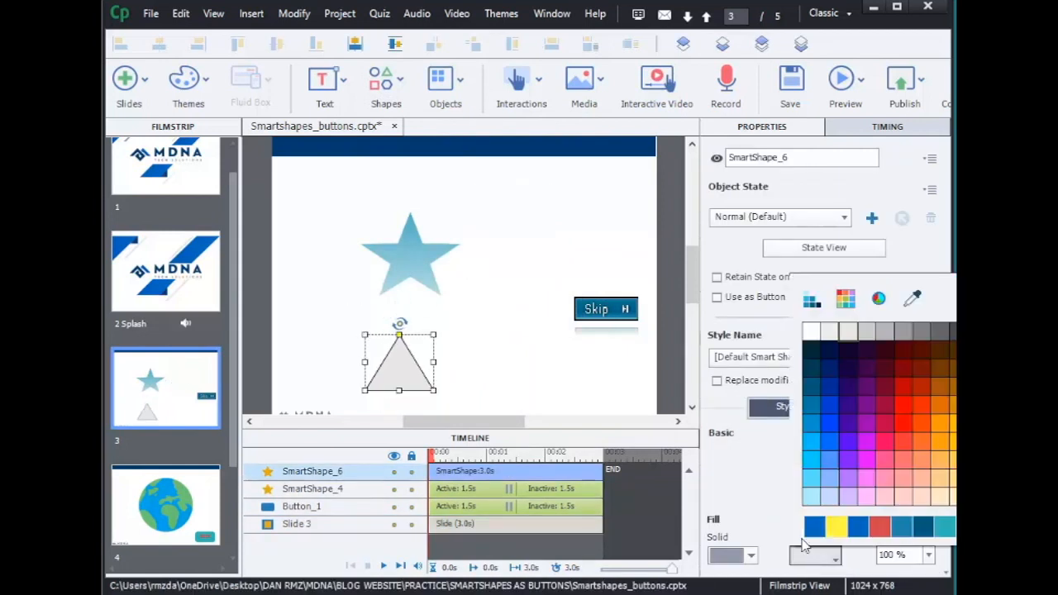
left_click(814, 528)
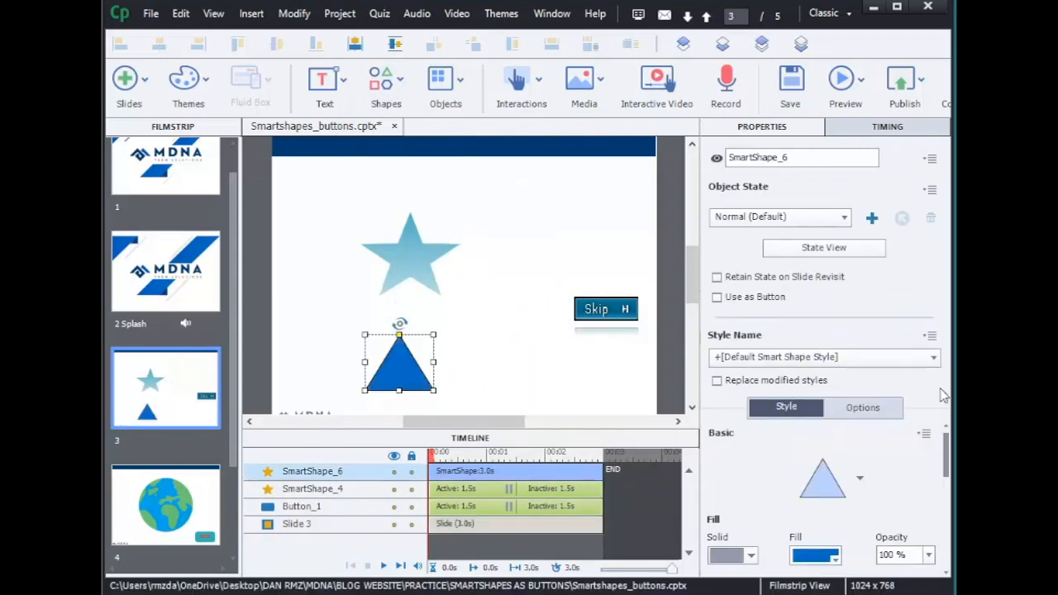
scroll(859, 463, "down", 3)
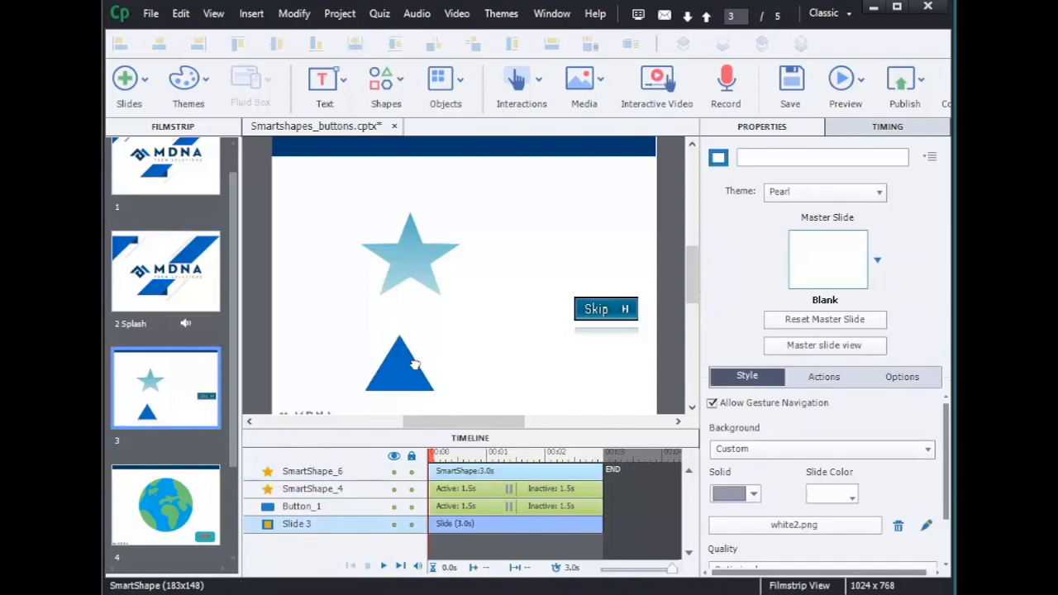
Step: Set the triangle on slide 3 to be used as a button and open its object states for editing
left_click(717, 298)
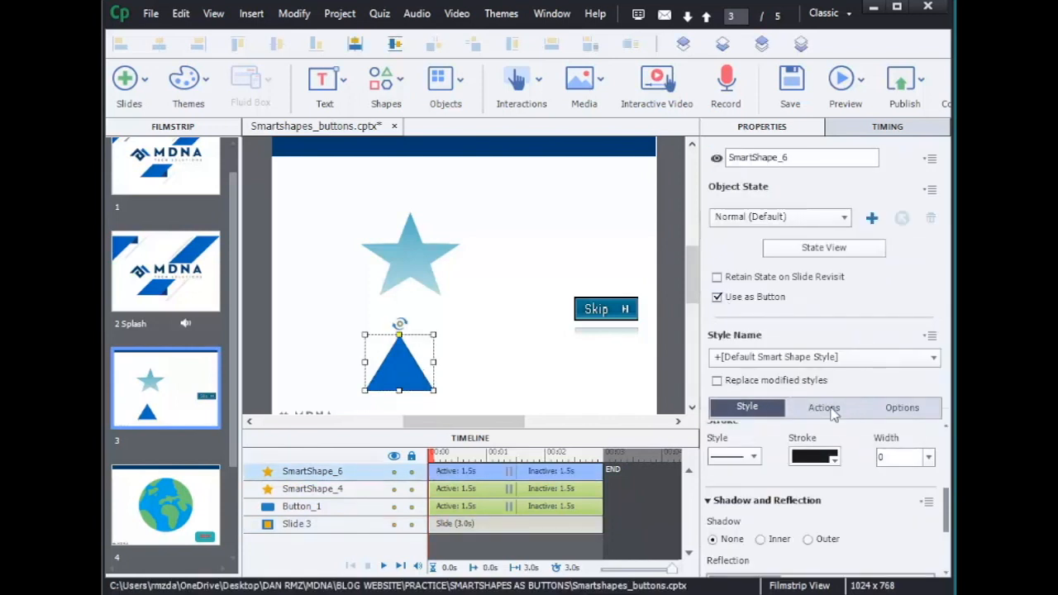
left_click(831, 408)
left_click_drag(947, 513, 939, 426)
left_click(814, 250)
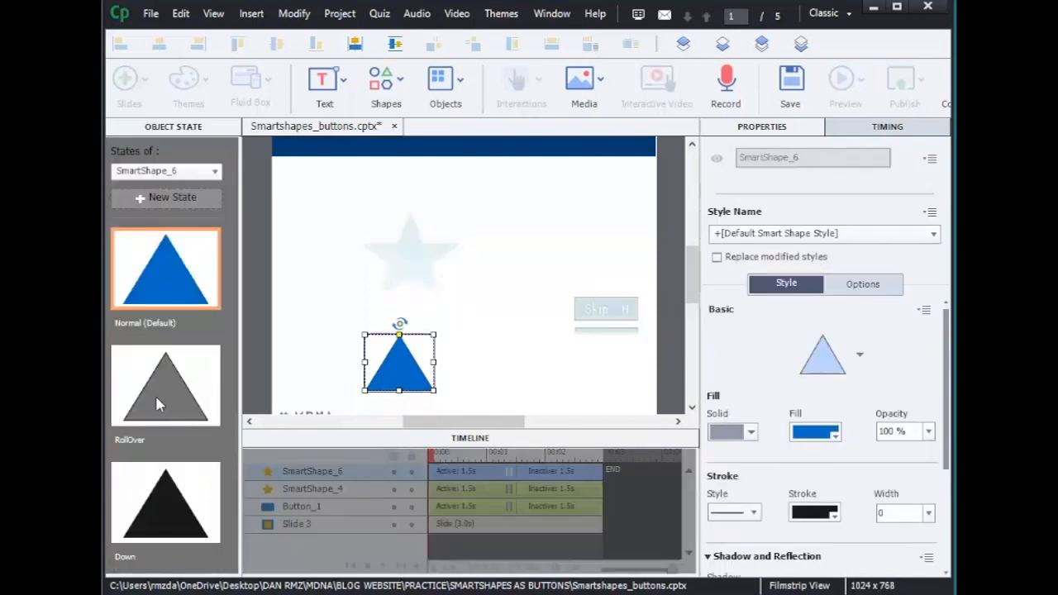
Step: Fill the Down state of the triangle with solid red
left_click(157, 402)
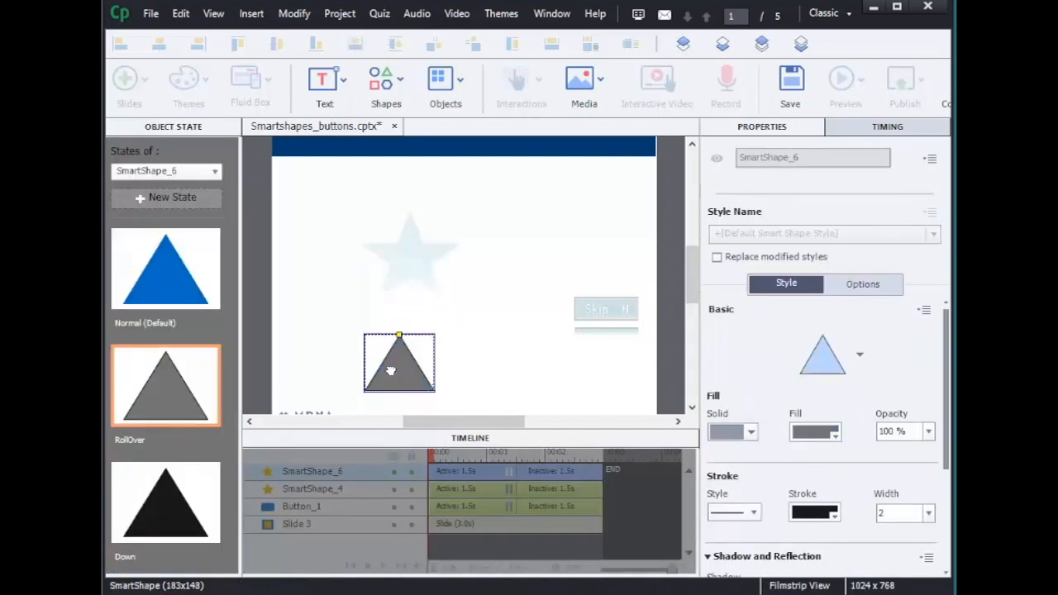
left_click(198, 494)
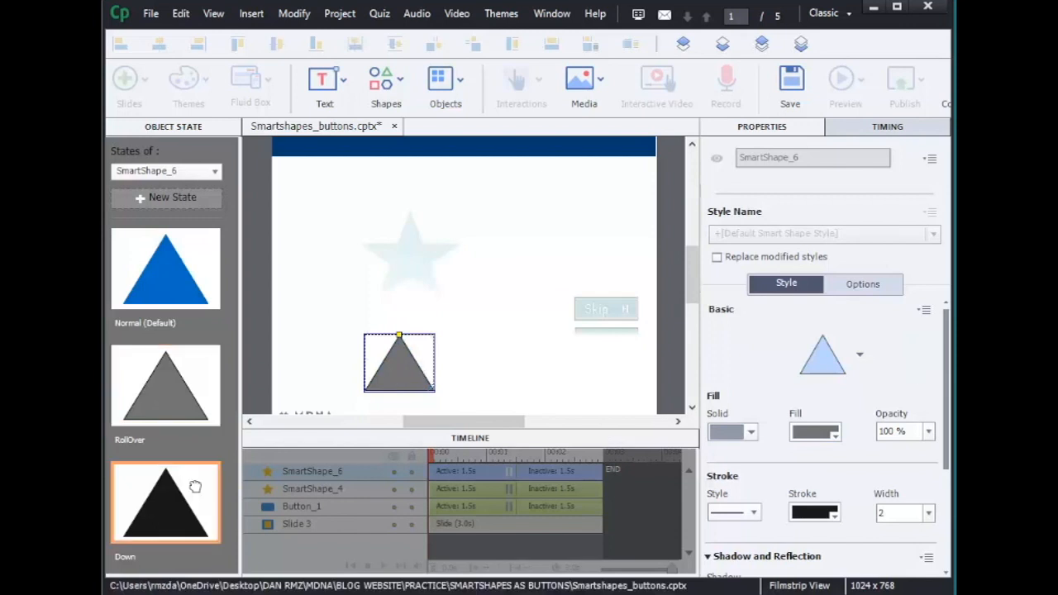
left_click(827, 434)
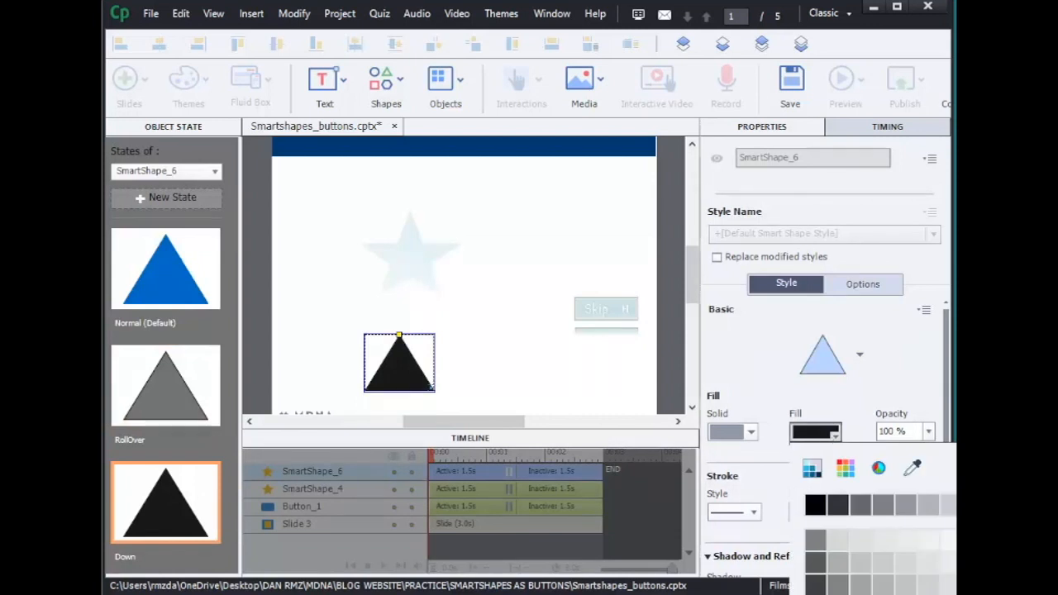
left_click(946, 579)
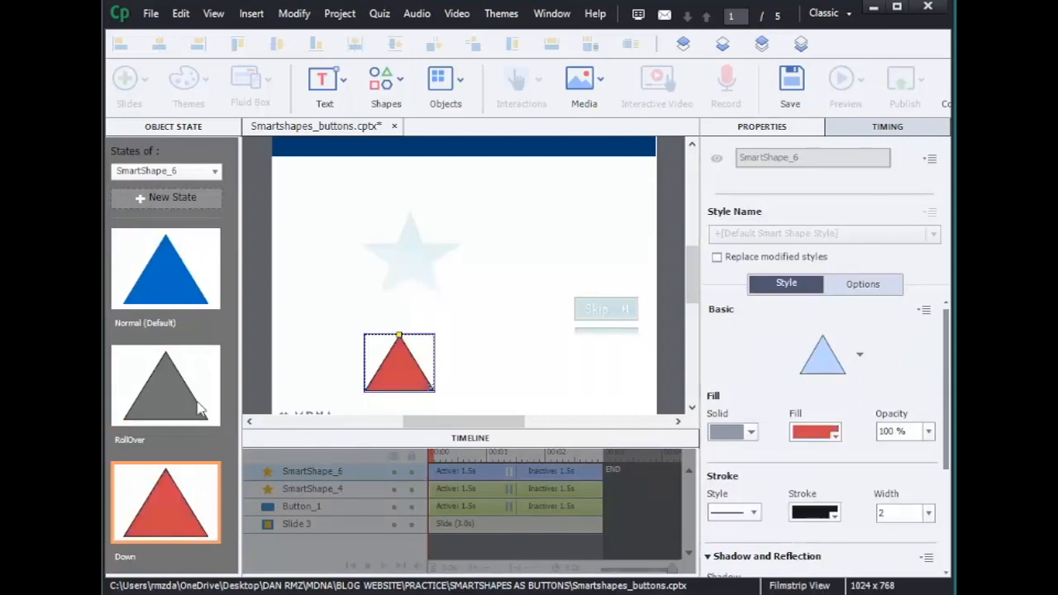
Step: Lower the opacity of the triangle's RollOver state until it is fully transparent, and return to the slide view
left_click(157, 385)
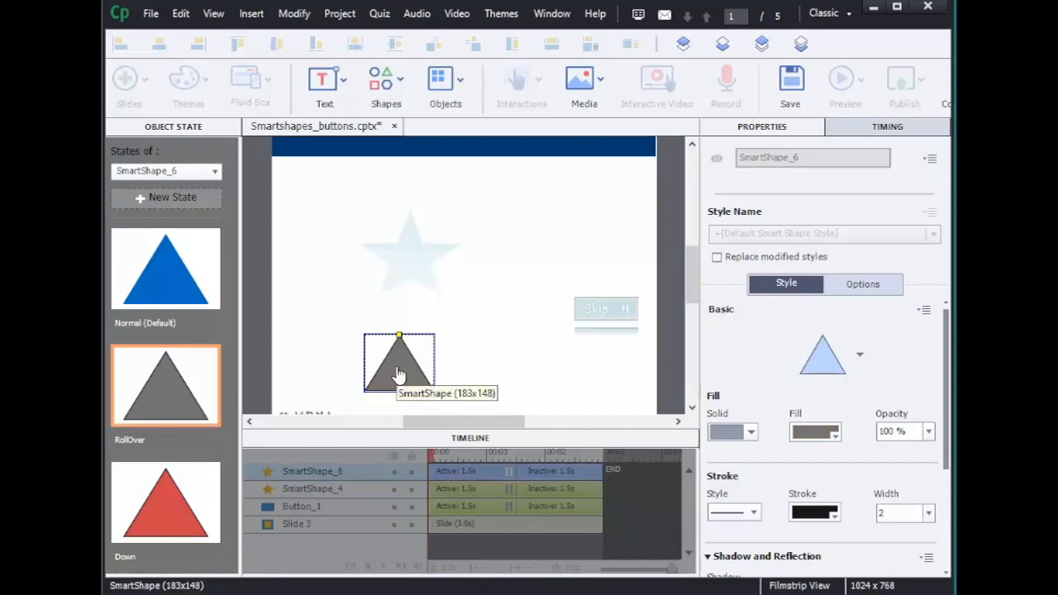
scroll(939, 462, "down", 3)
left_click_drag(938, 455, 936, 437)
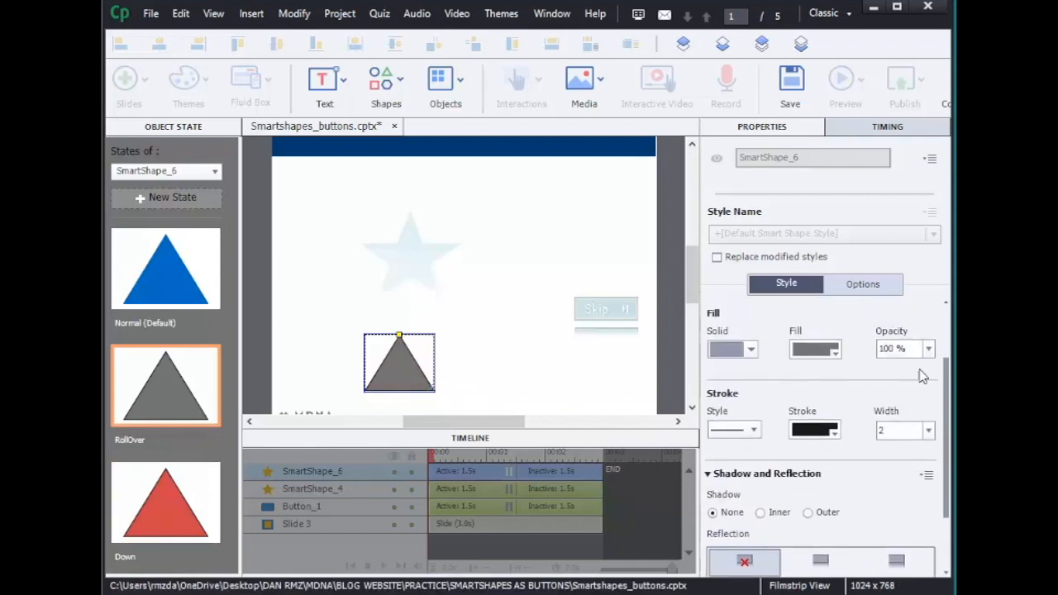
left_click_drag(929, 349, 929, 555)
left_click(667, 239)
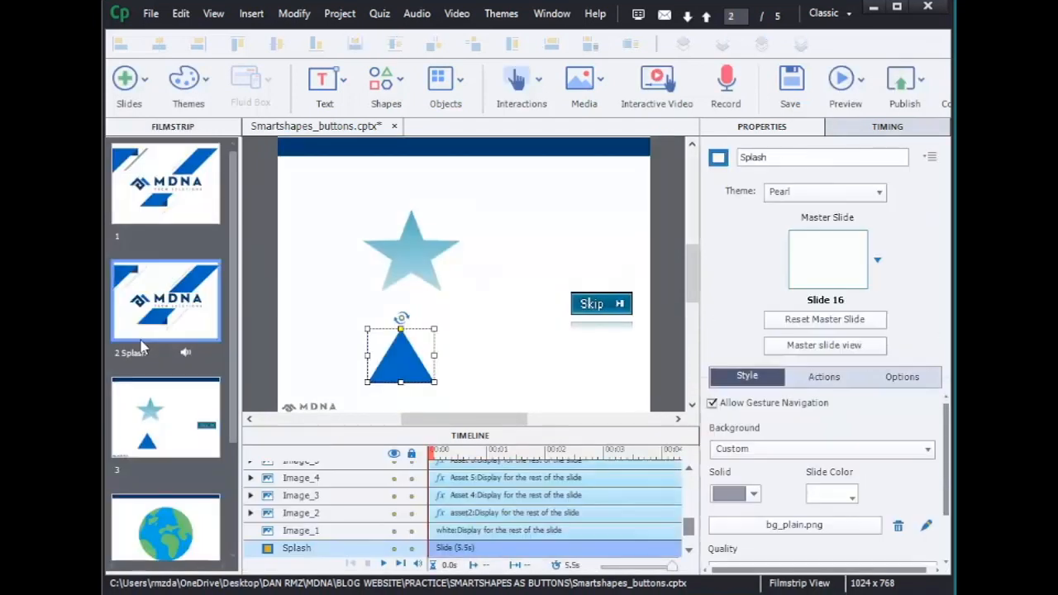
Step: Preview the project from slide 3 onwards to try out the triangle button
left_click(141, 350)
left_click(185, 411)
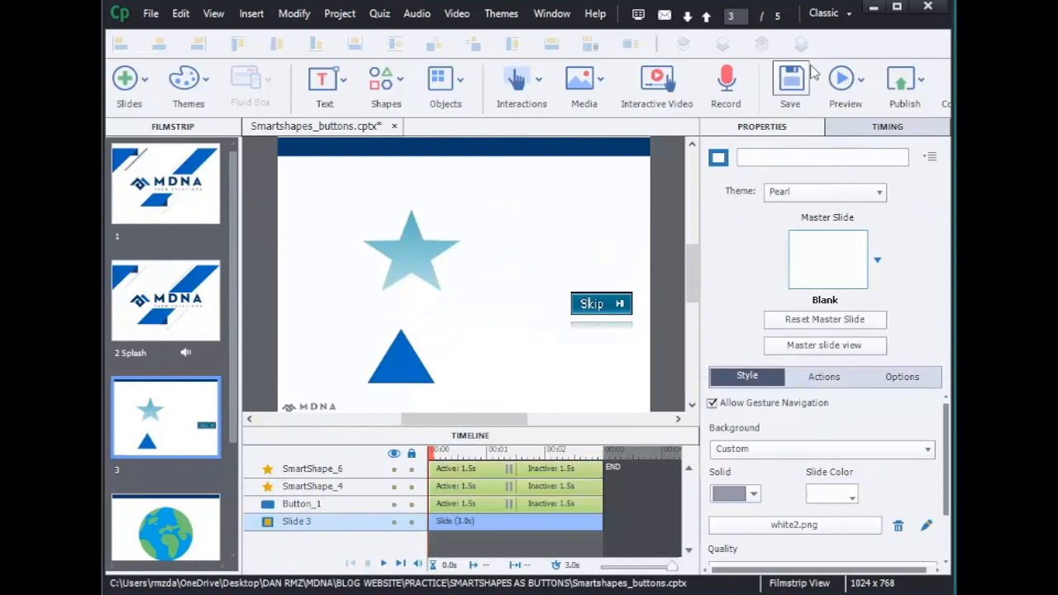
left_click(844, 79)
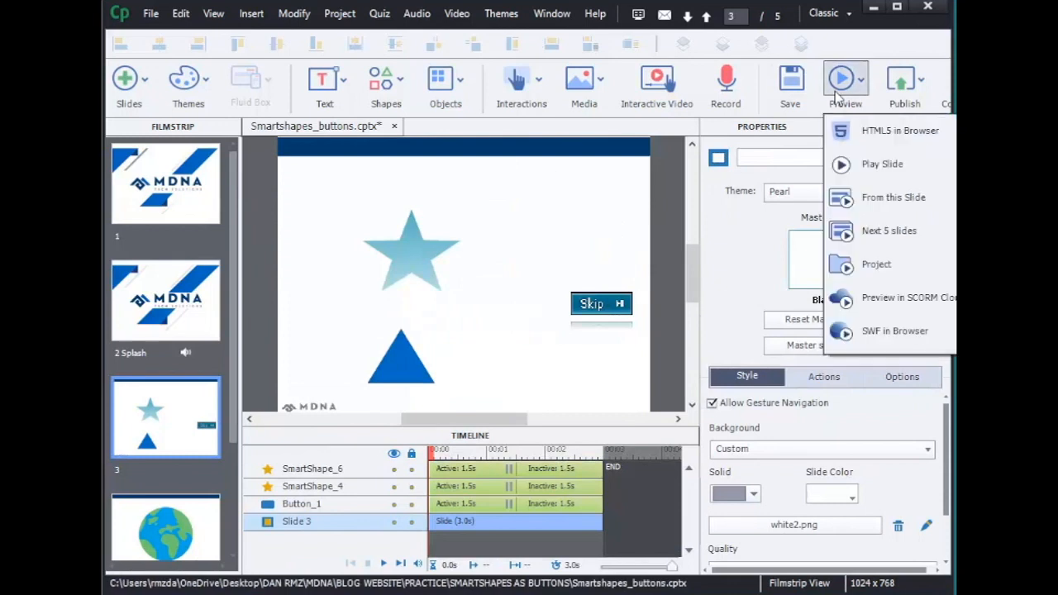
left_click(879, 203)
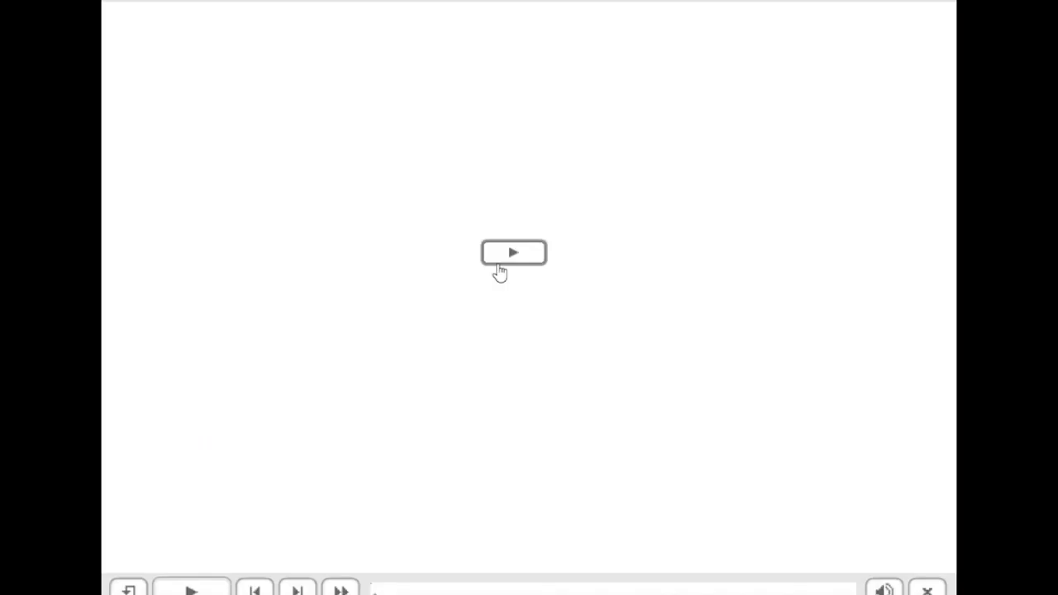
Step: Start playback, test the triangle's rollover and click behaviour, and end the preview with the EXIT button
left_click(498, 267)
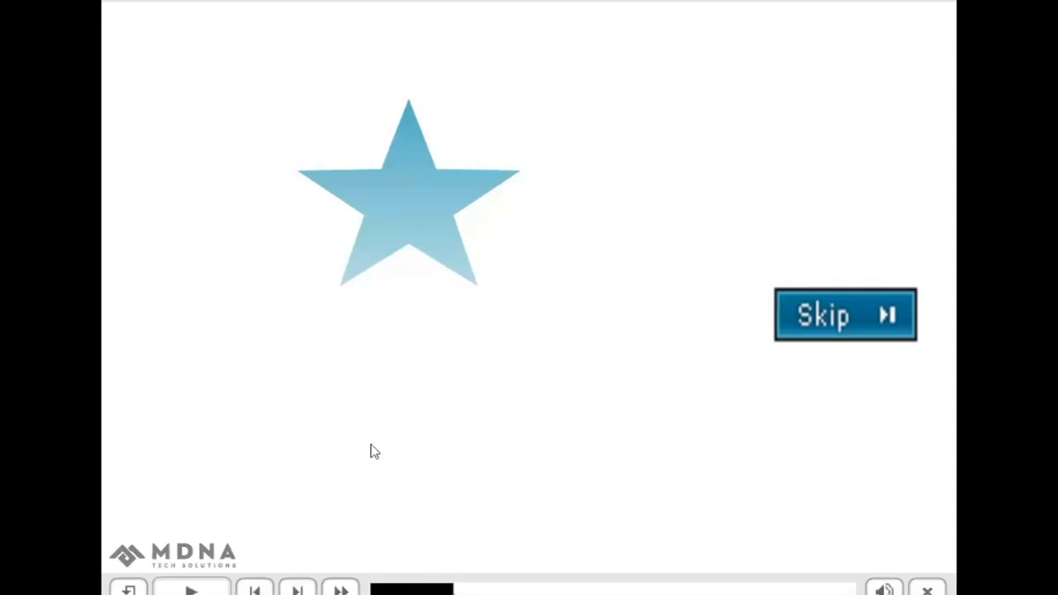
left_click(390, 482)
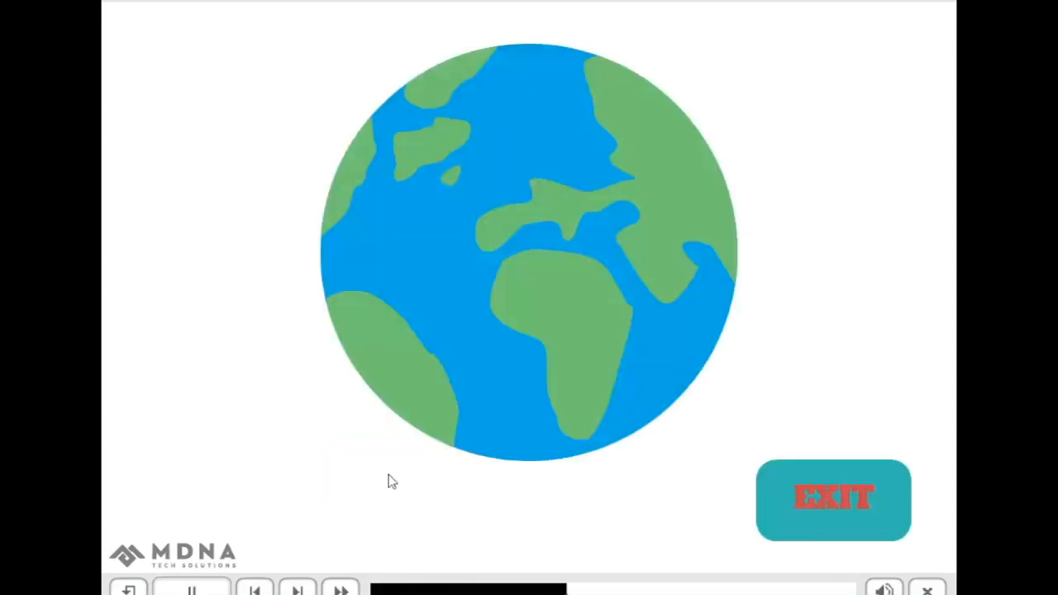
left_click(868, 499)
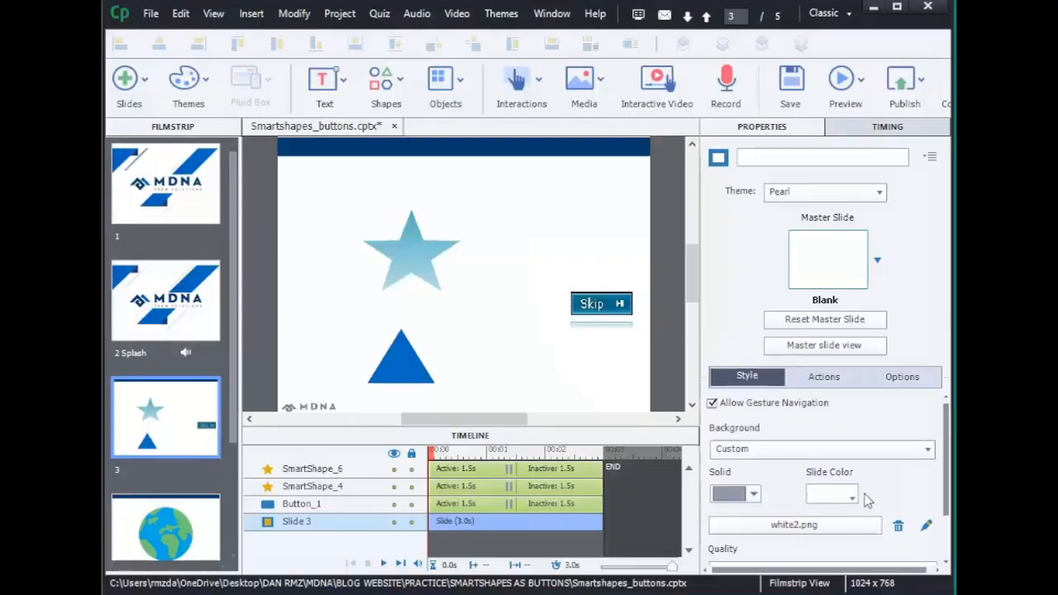